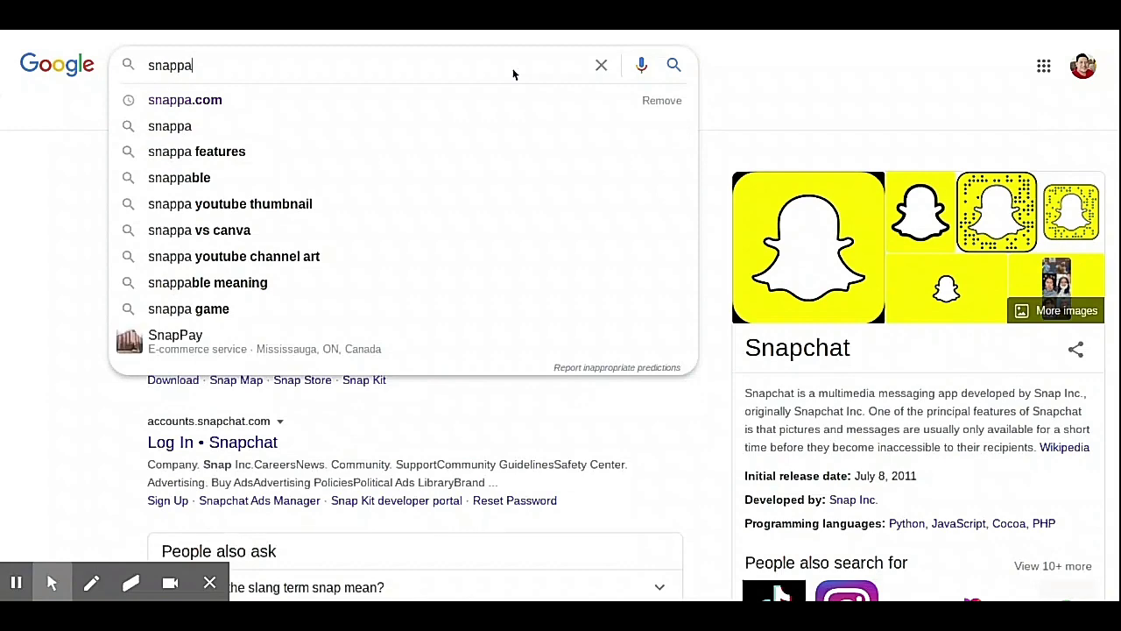
Step: Search Google for snappa.com and open the Snappa site from the results
text(.com)
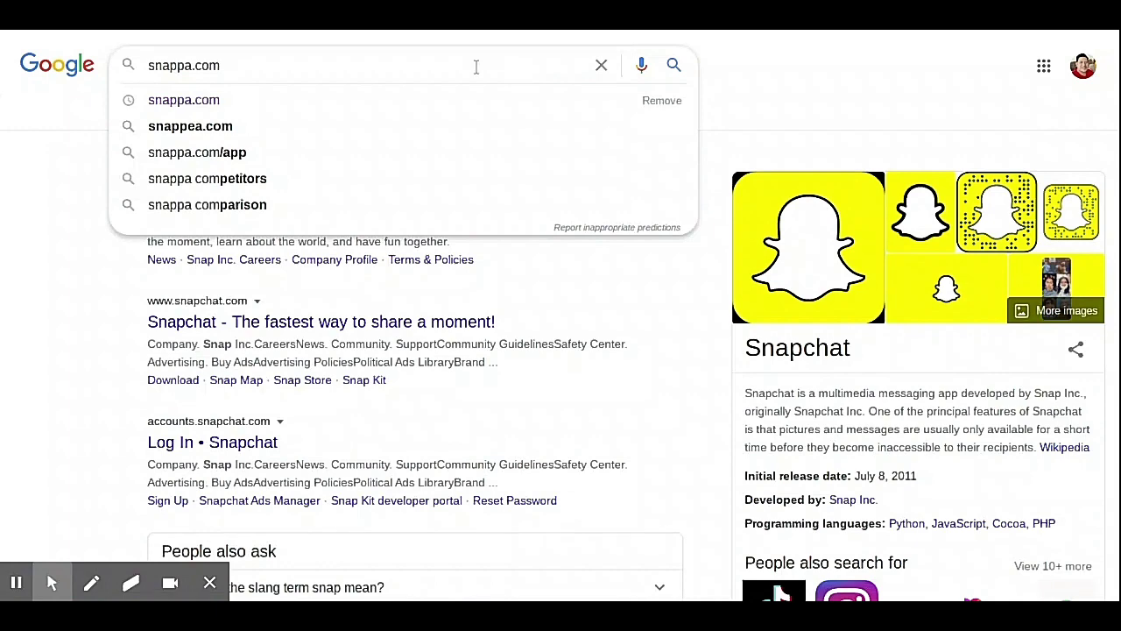
key(Return)
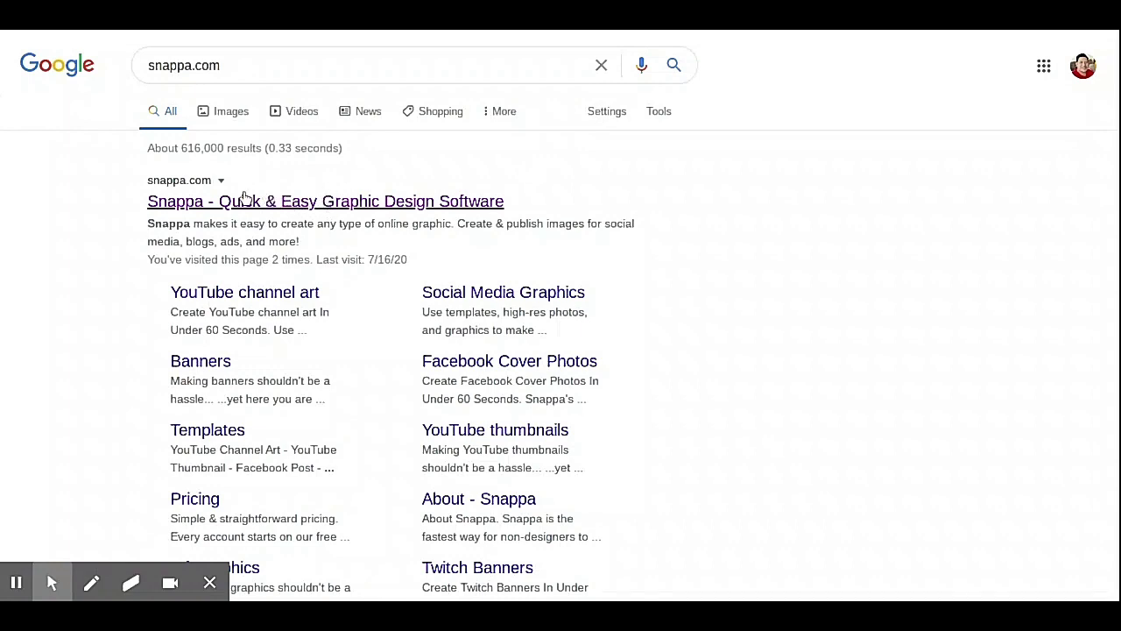
click(375, 203)
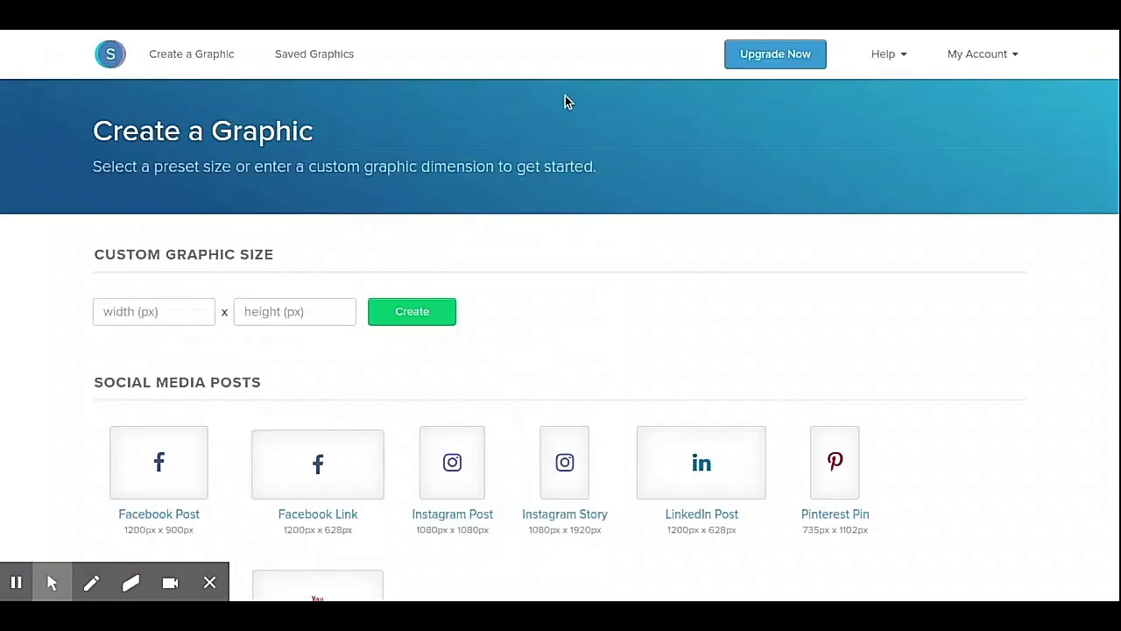
Step: Pick the YouTube Channel Art preset (2560 × 1440 px) under Headers & Banners
scroll(565, 99, down, 1)
scroll(565, 98, down, 1)
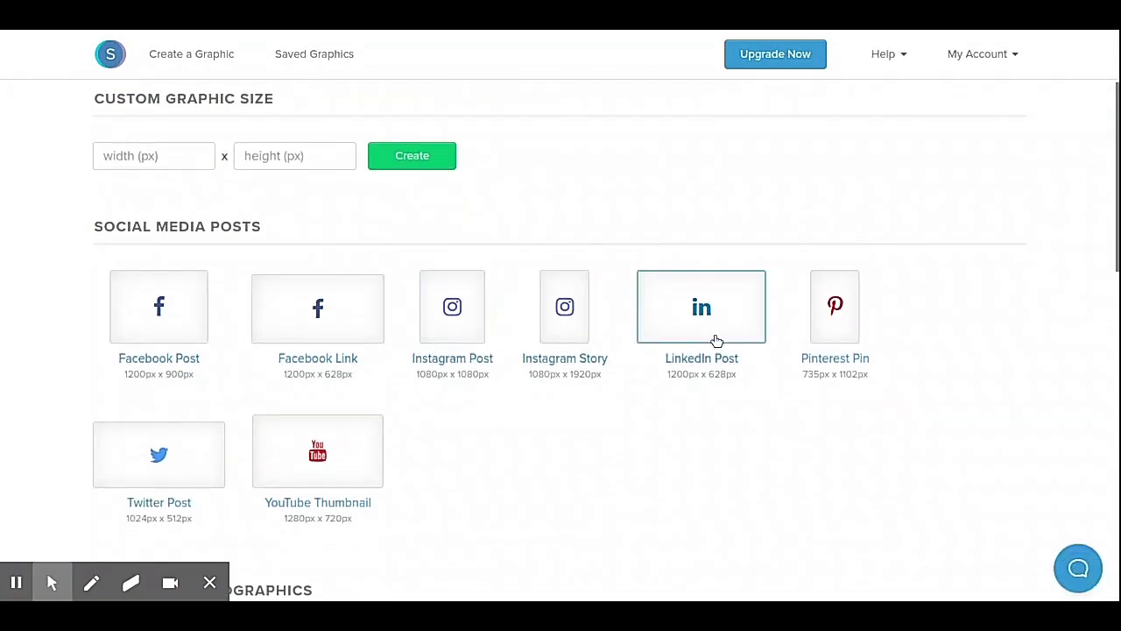
scroll(694, 405, down, 1)
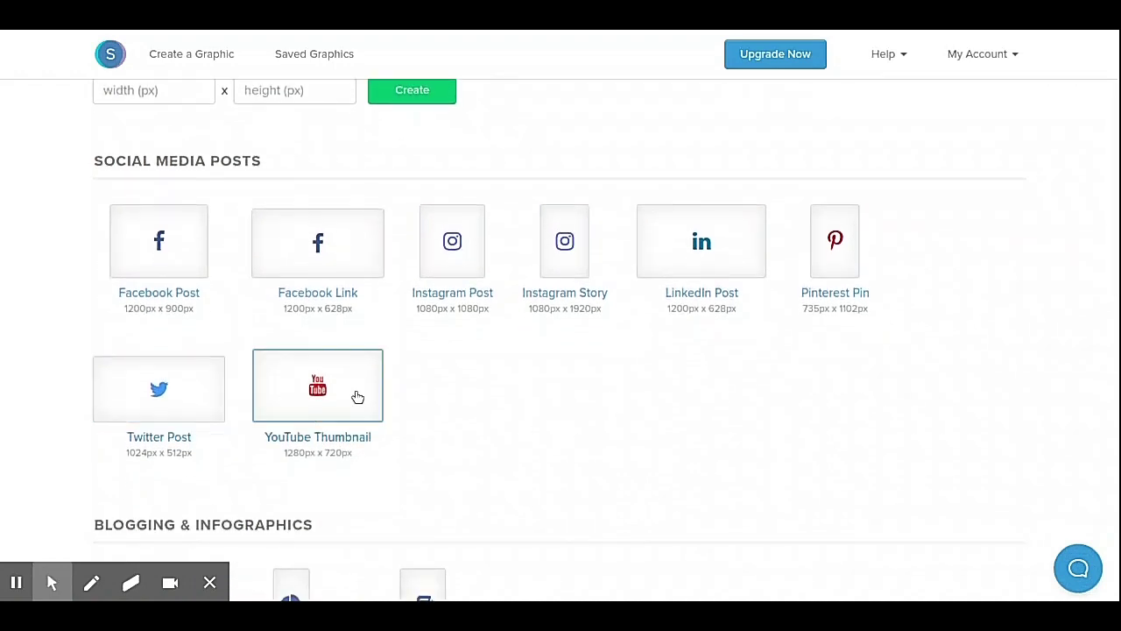
scroll(351, 400, down, 2)
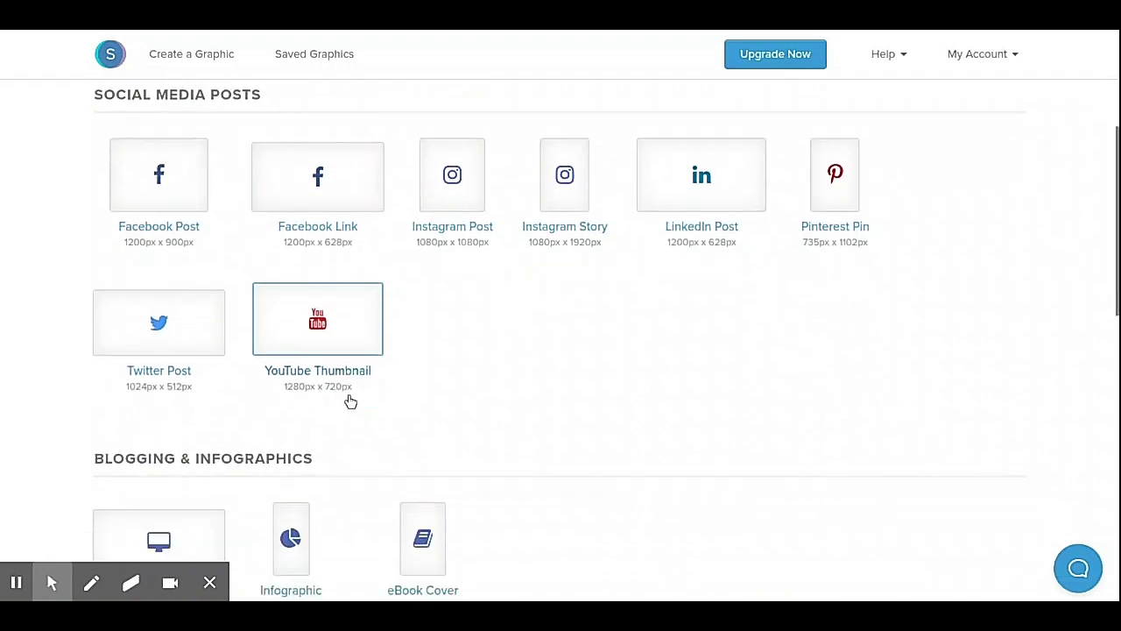
scroll(351, 402, down, 4)
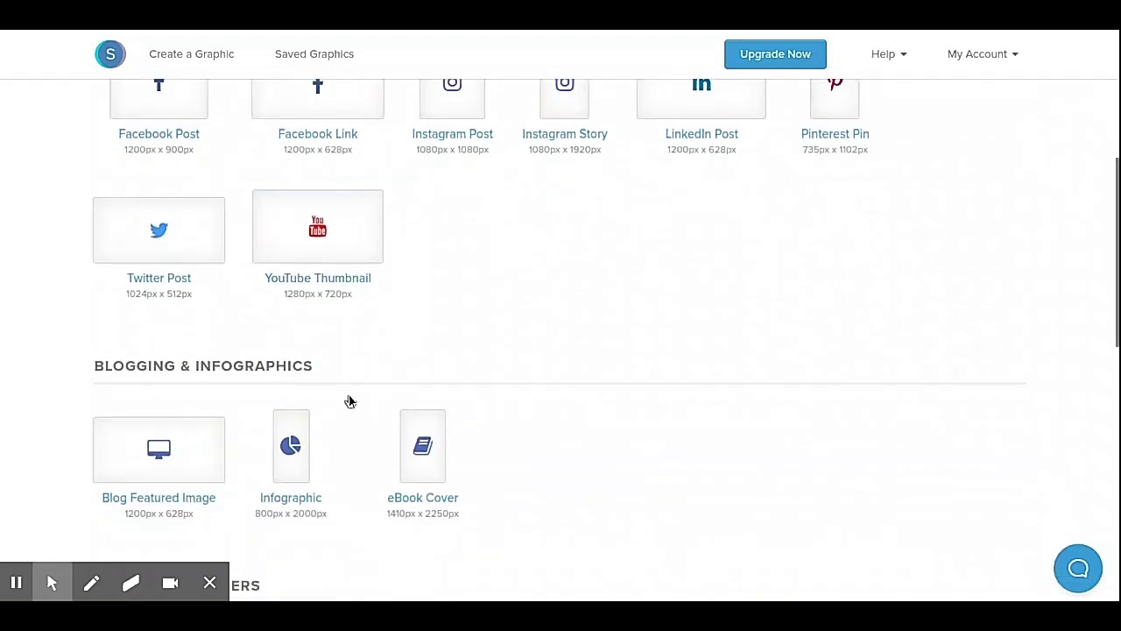
scroll(350, 401, down, 4)
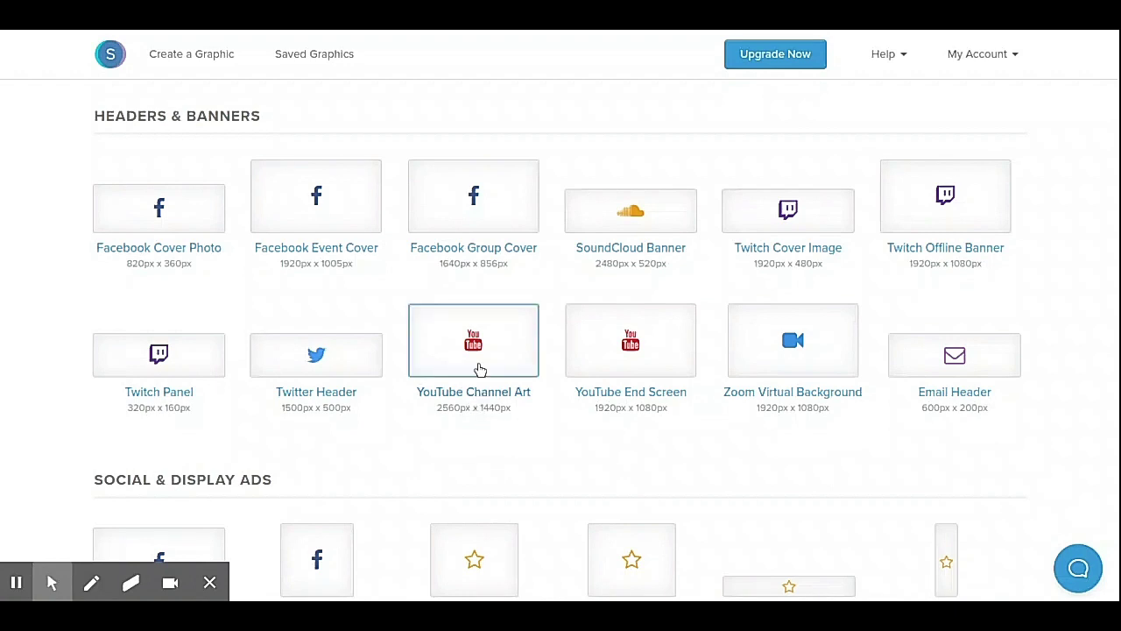
click(478, 363)
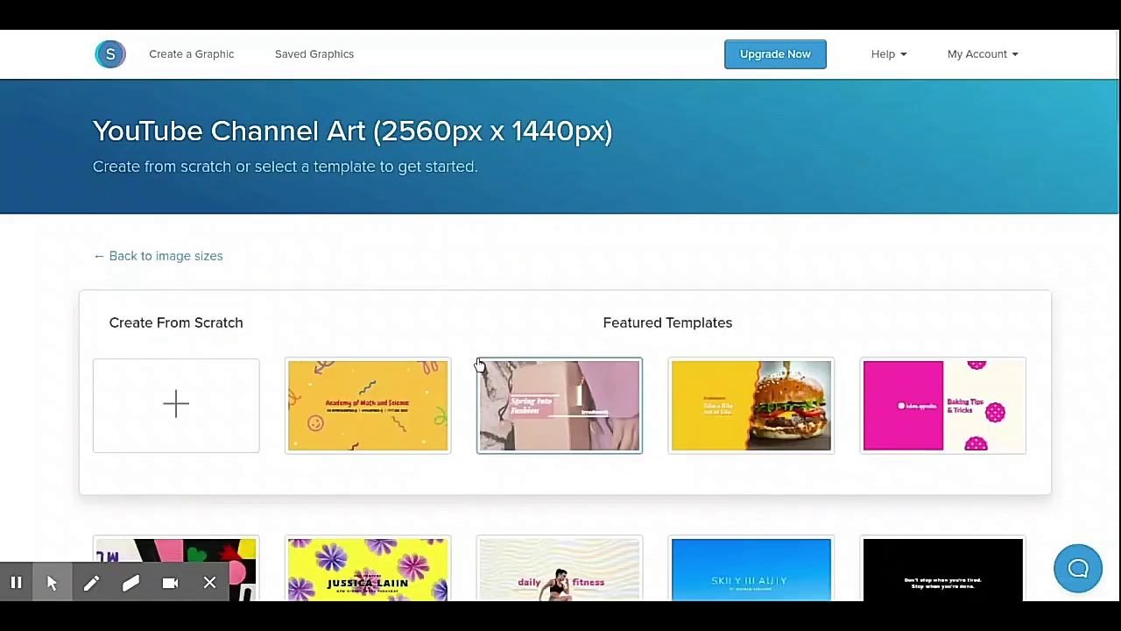
Step: Browse the channel art templates, then start a blank 2560 × 1440 design from scratch
scroll(421, 252, down, 1)
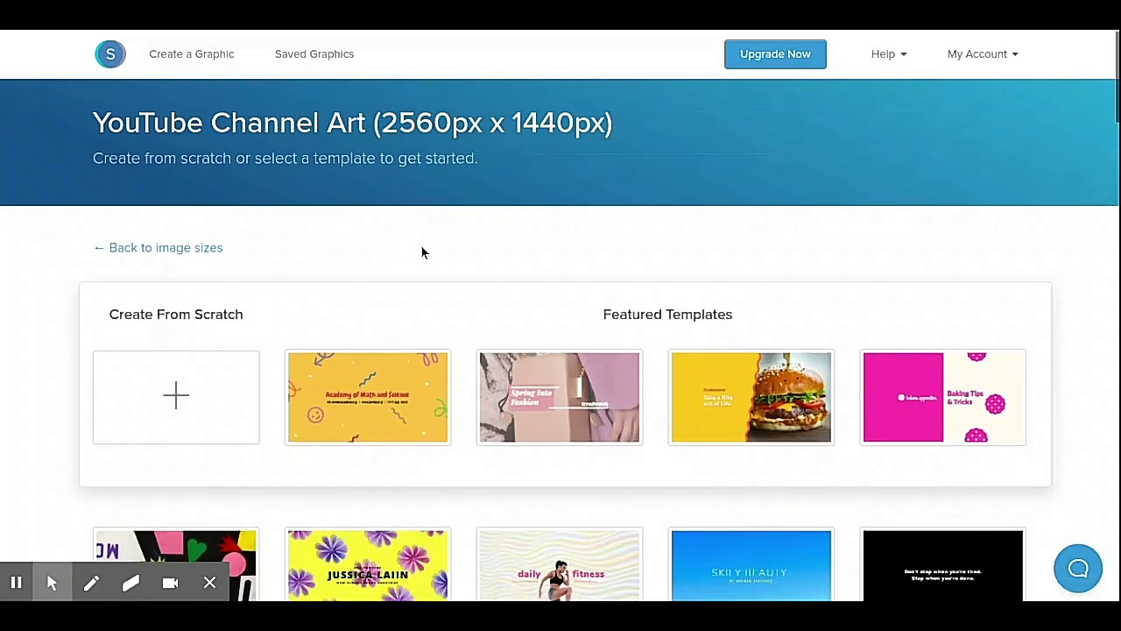
scroll(422, 252, down, 2)
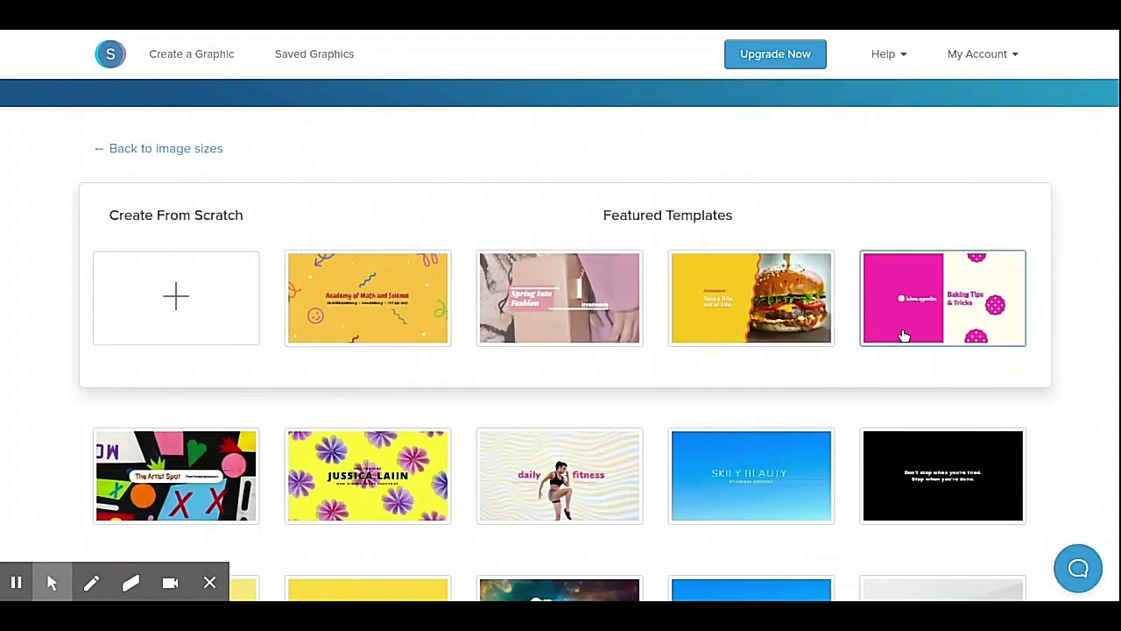
scroll(429, 486, down, 3)
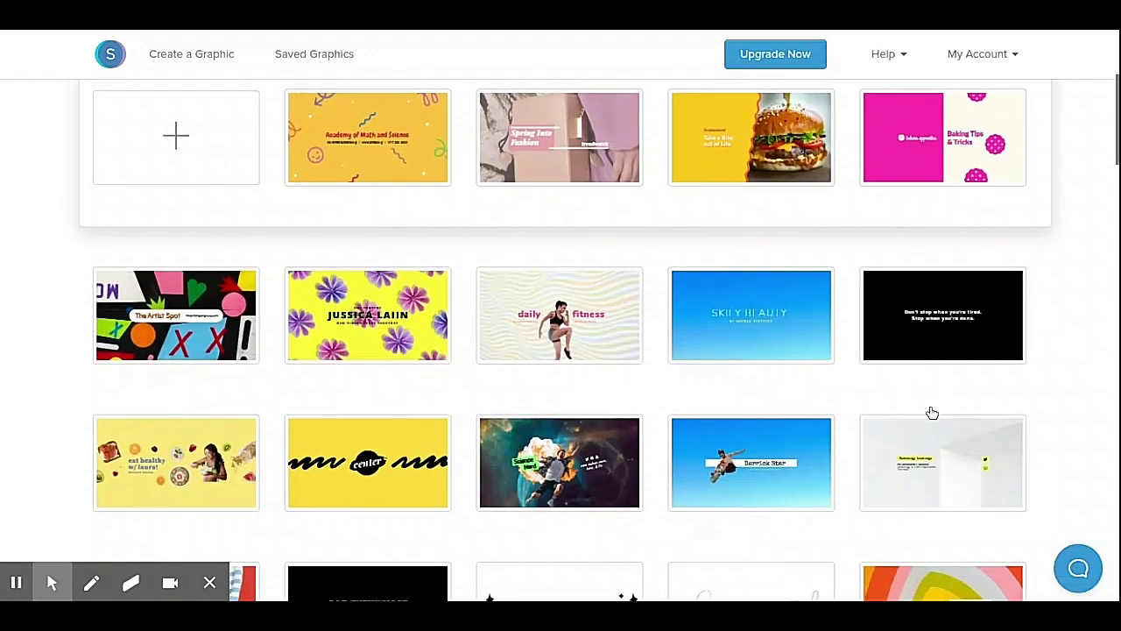
scroll(931, 412, down, 2)
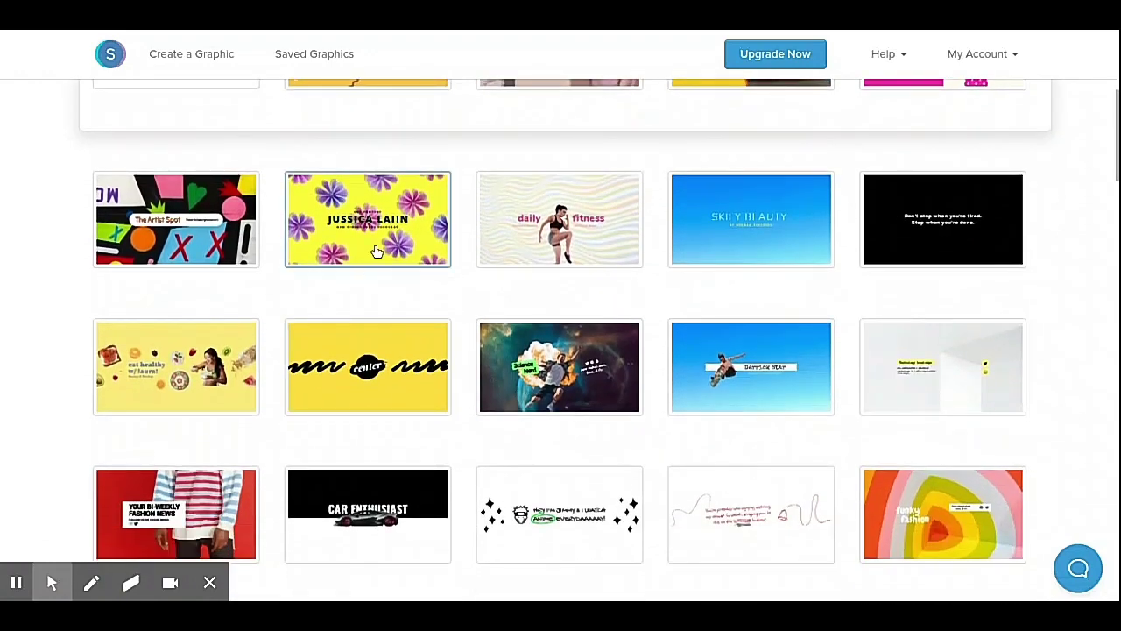
scroll(372, 254, down, 3)
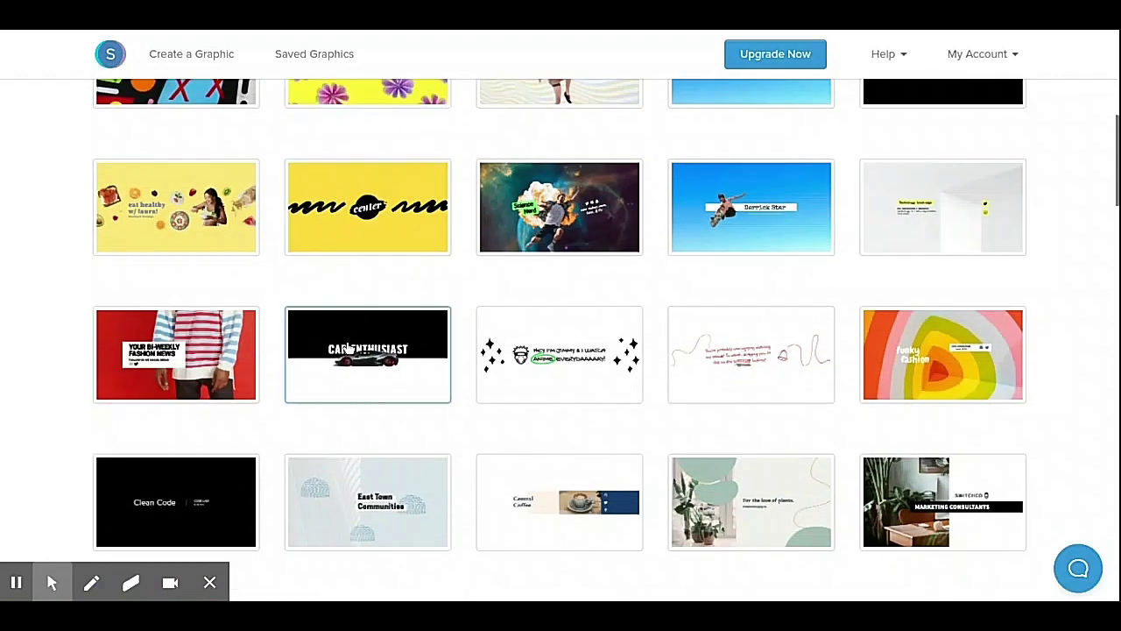
scroll(725, 357, down, 4)
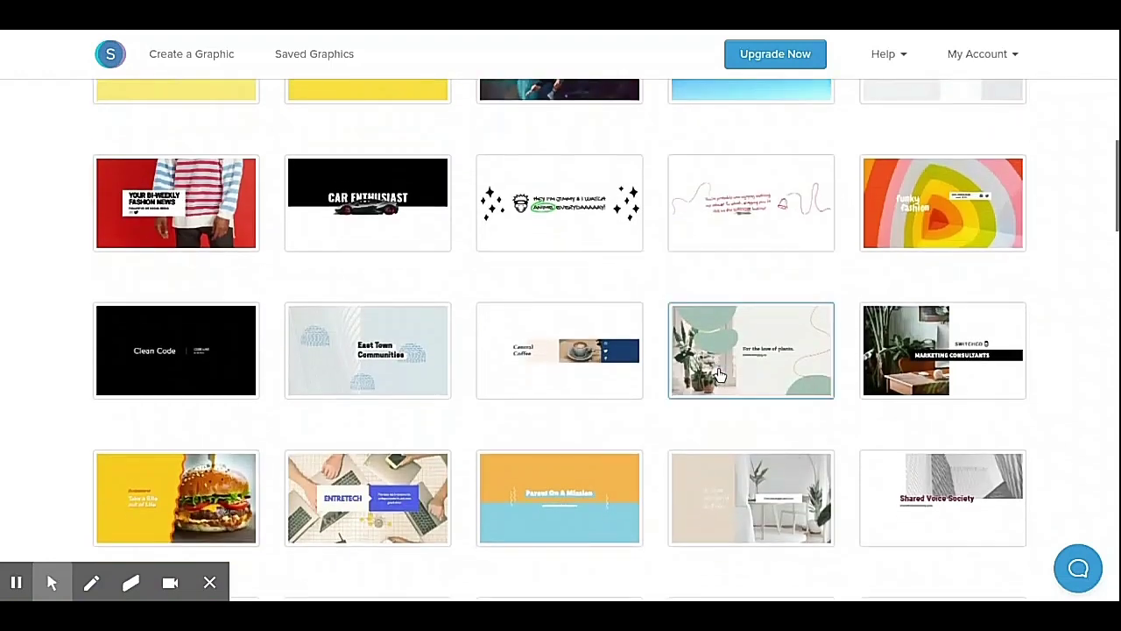
scroll(706, 378, down, 5)
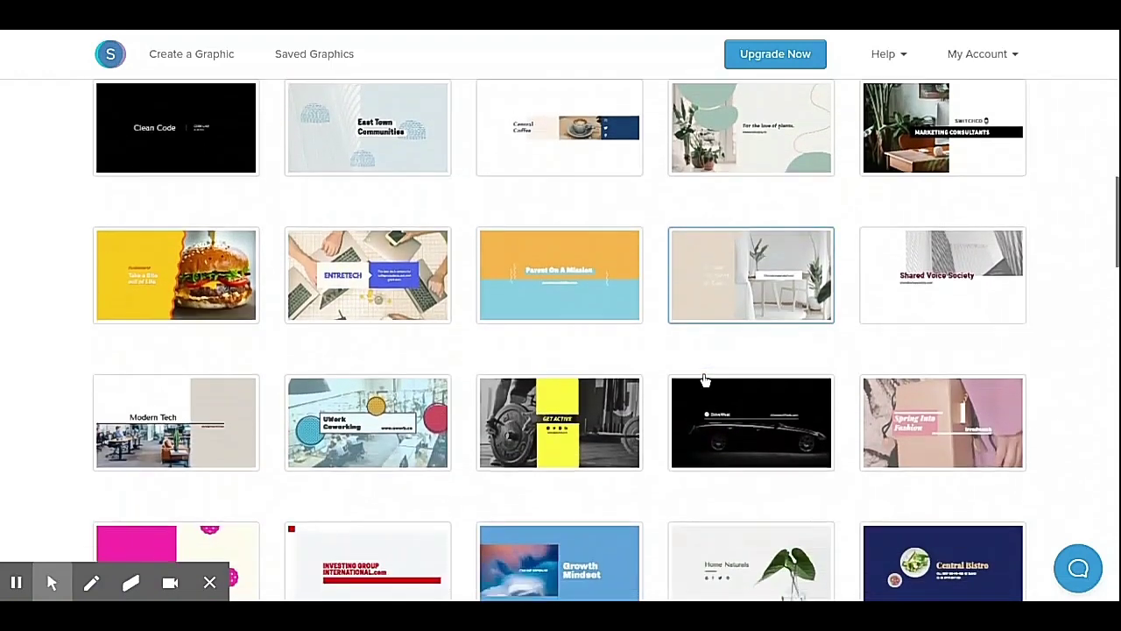
scroll(702, 382, down, 2)
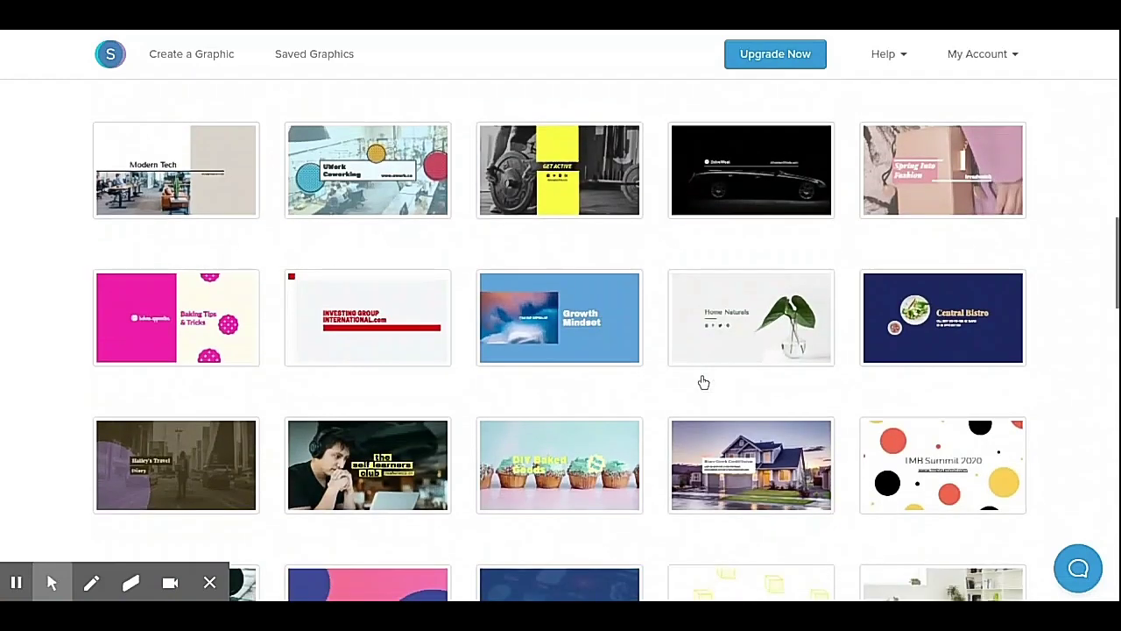
scroll(701, 382, down, 2)
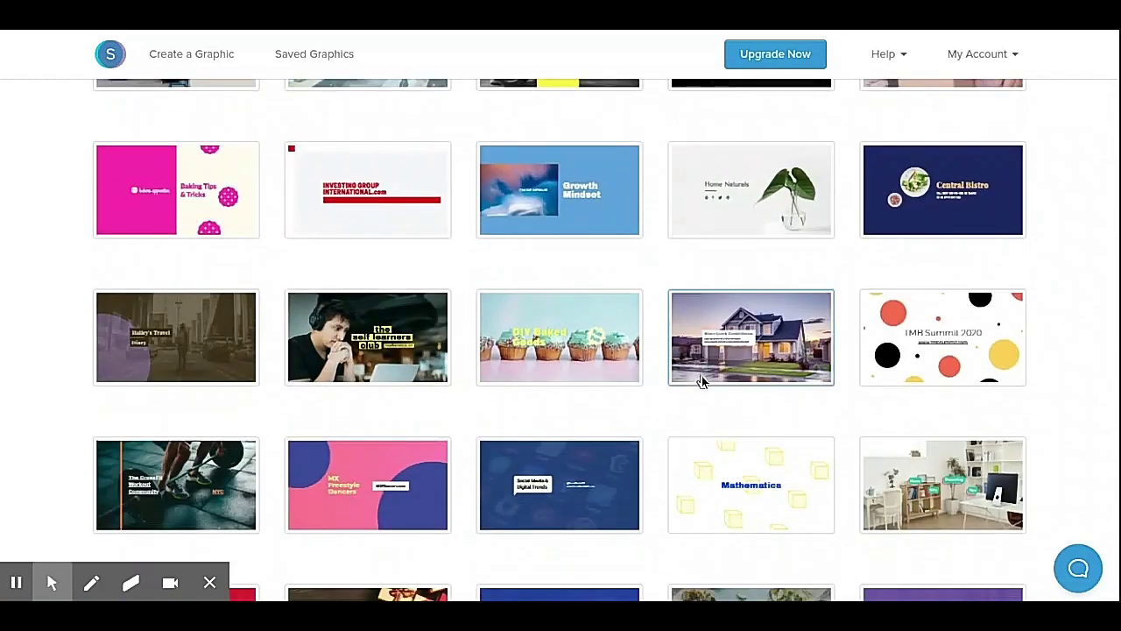
scroll(702, 382, down, 1)
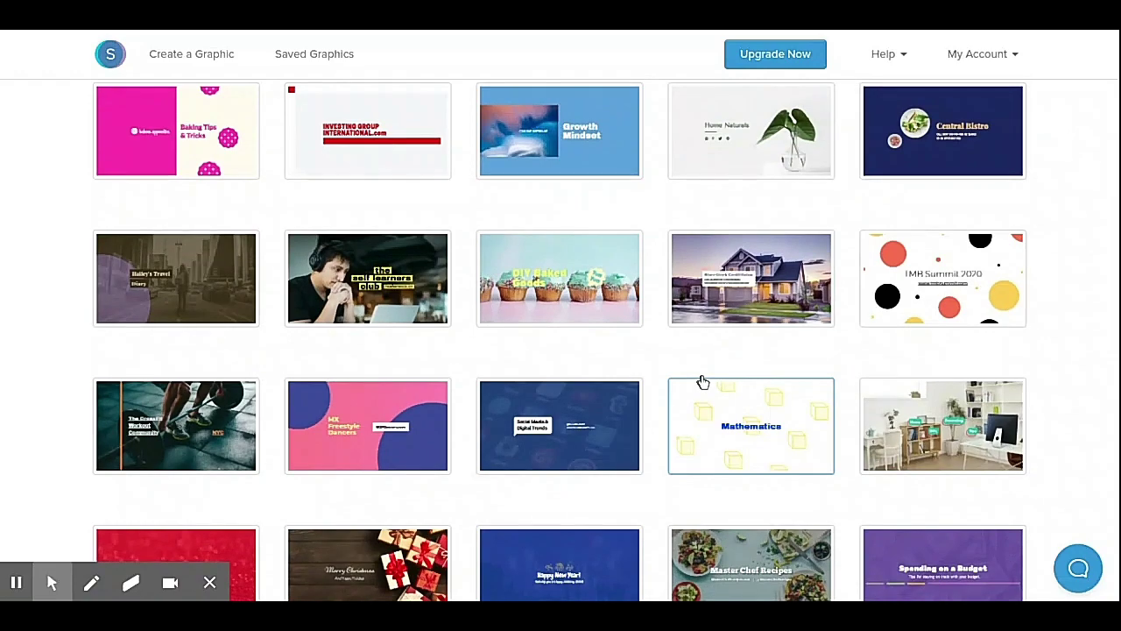
scroll(701, 382, down, 2)
scroll(701, 382, down, 2)
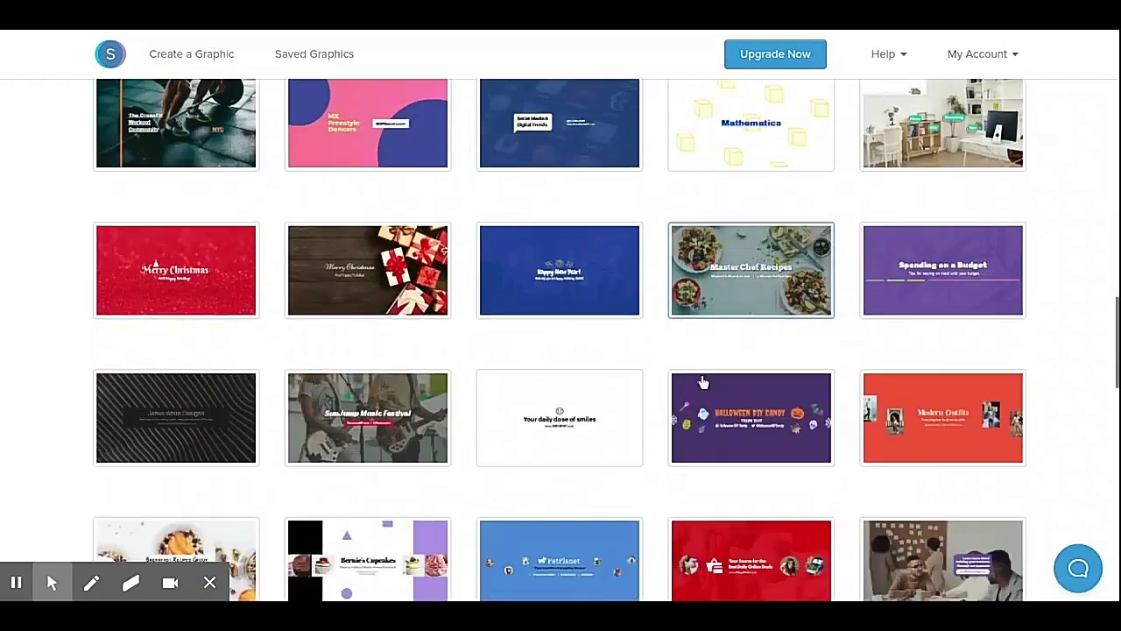
scroll(701, 382, up, 6)
scroll(702, 382, up, 5)
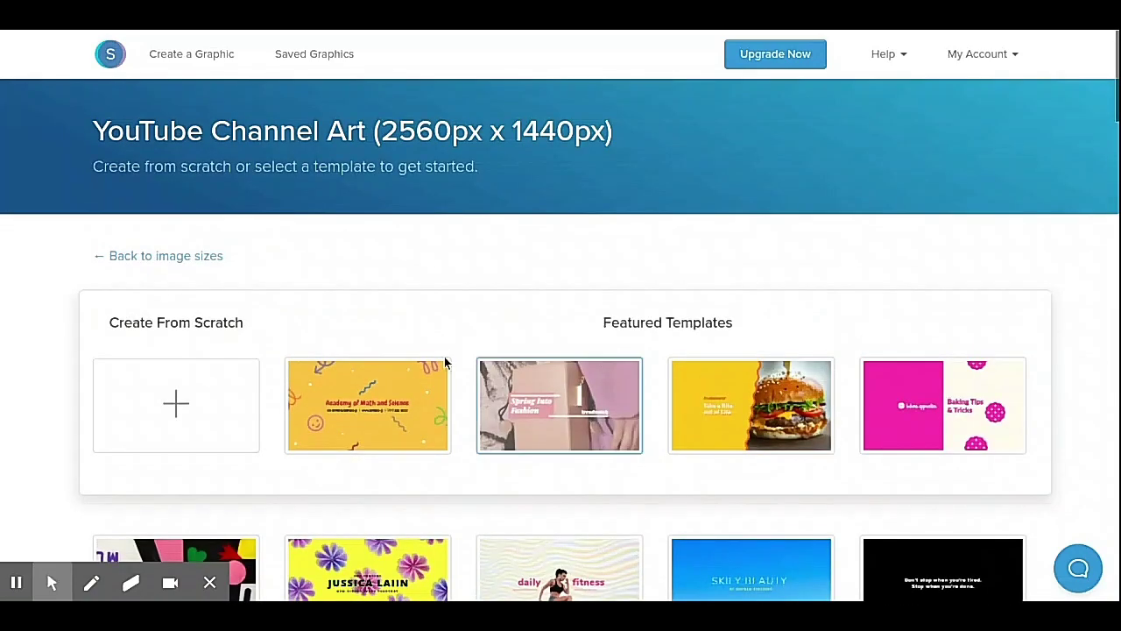
click(204, 409)
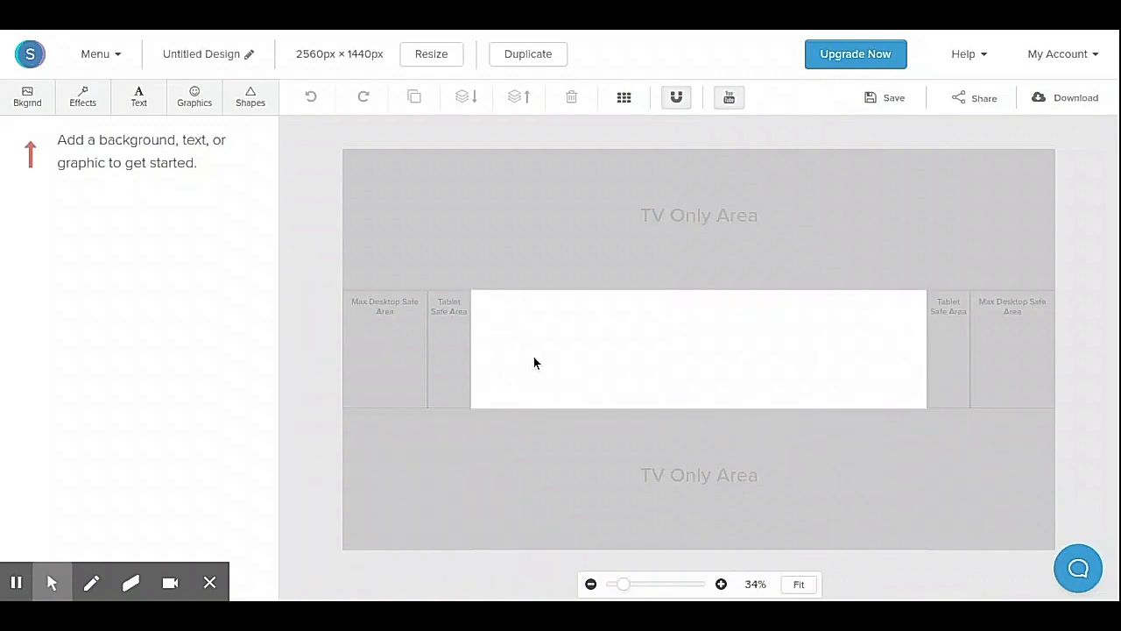
Step: Once the blank canvas loads, open the Bkgrnd panel
click(31, 106)
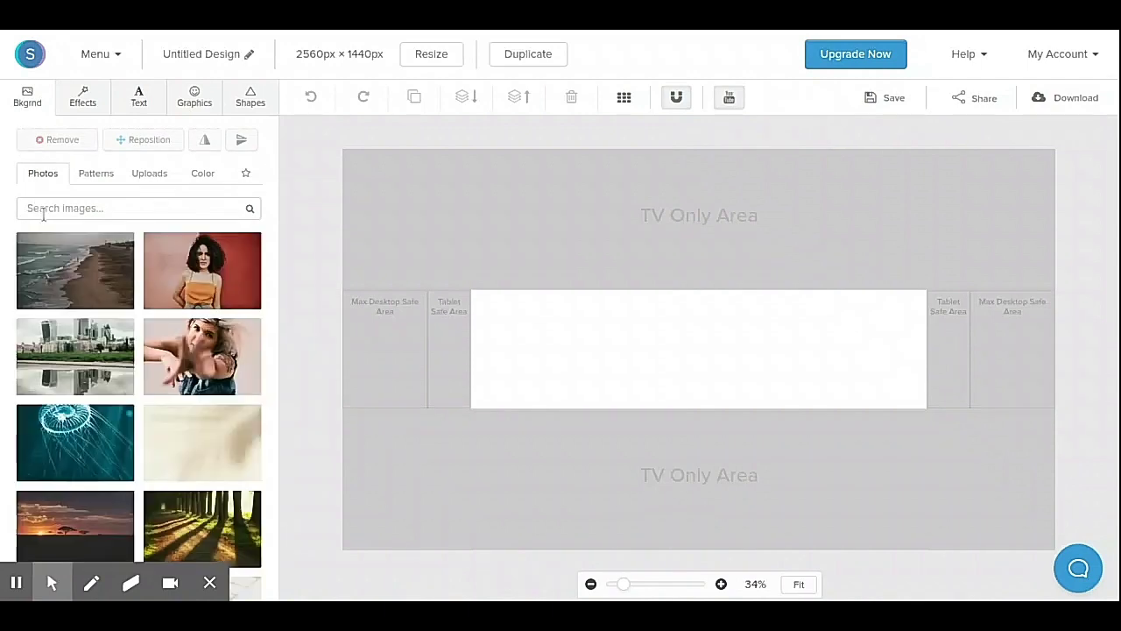
Step: Try the uploaded portrait as background, then settle on the uploaded travel collage
scroll(162, 341, down, 3)
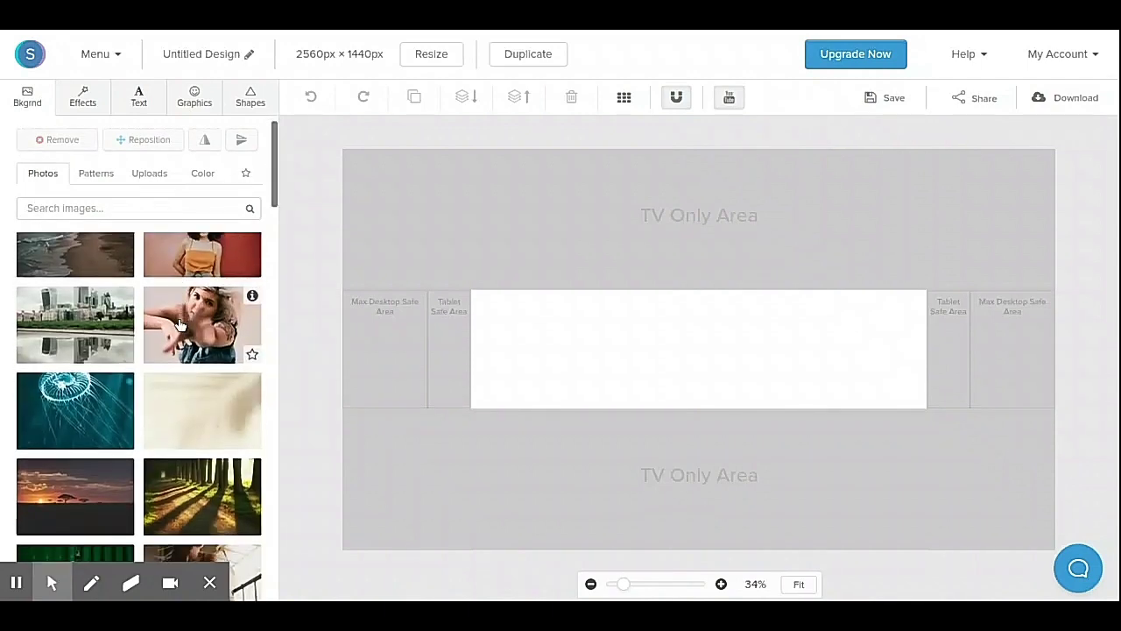
scroll(176, 326, down, 3)
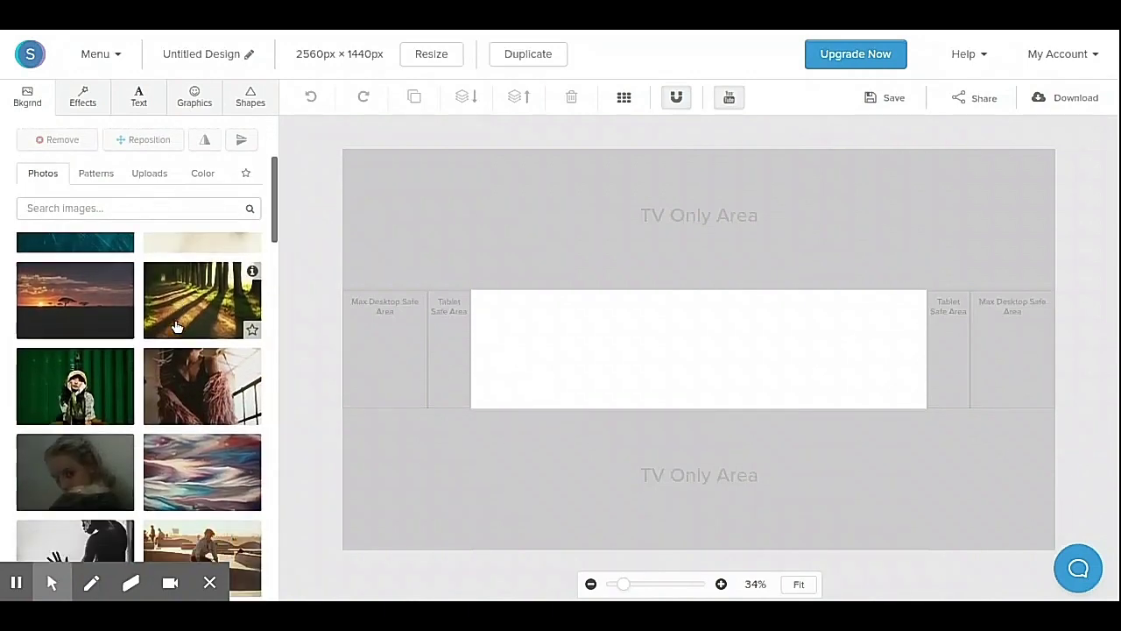
scroll(176, 327, up, 3)
scroll(176, 327, up, 1)
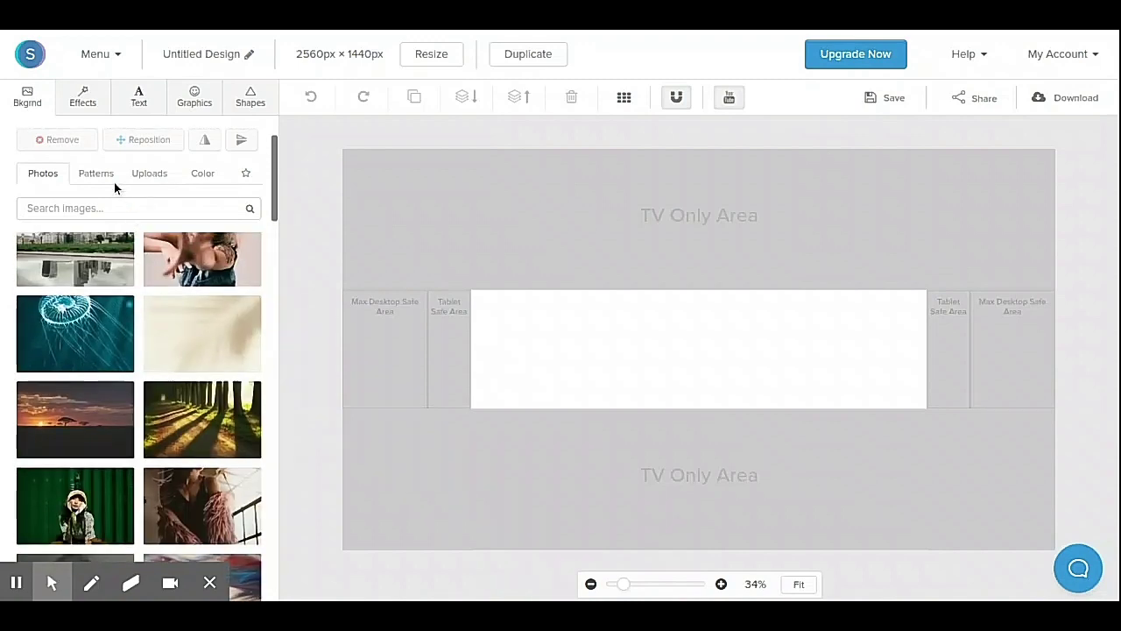
click(109, 180)
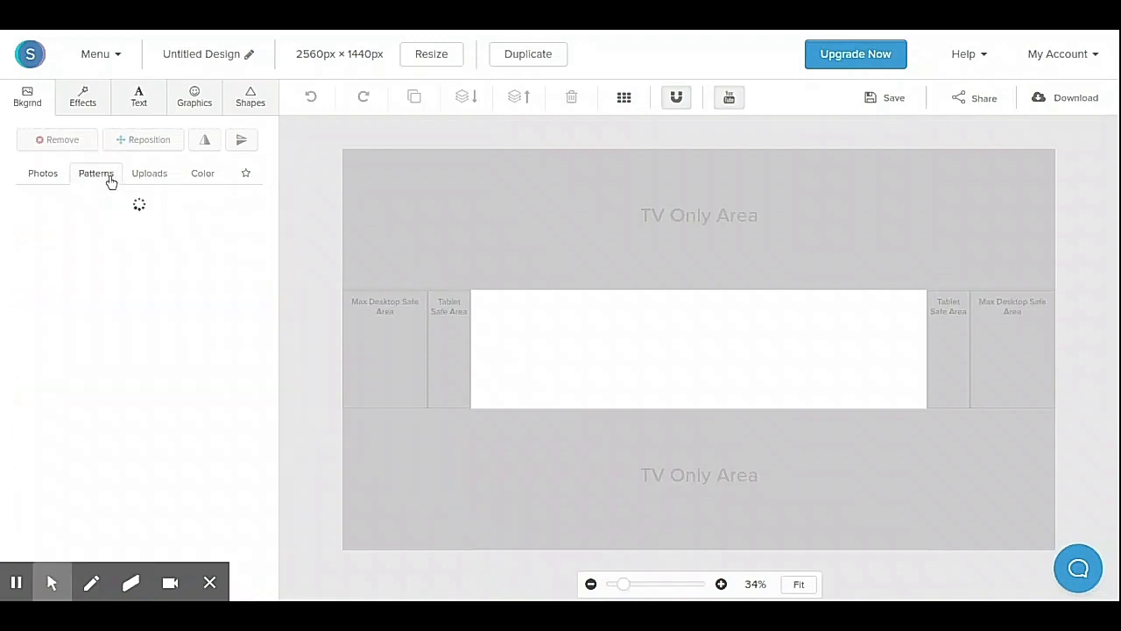
click(150, 175)
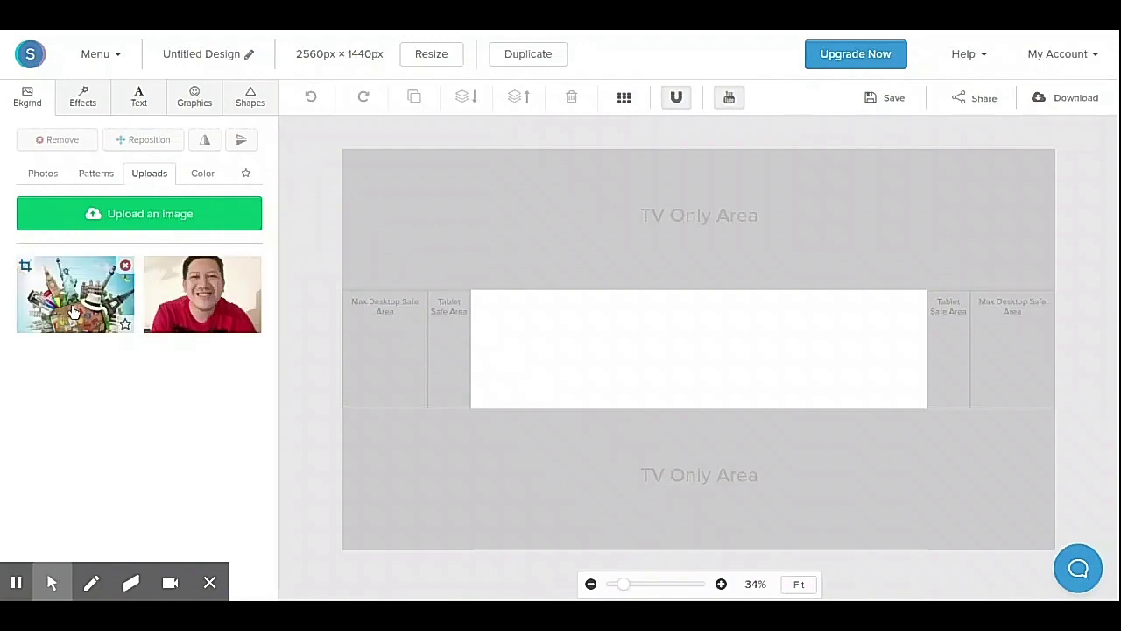
click(175, 295)
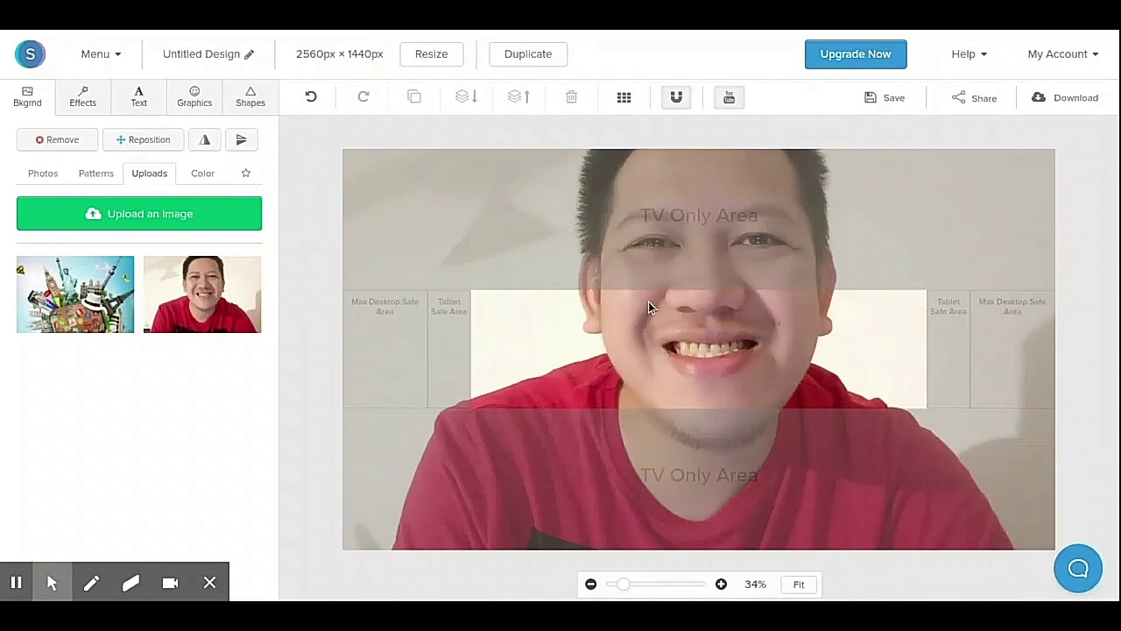
click(133, 269)
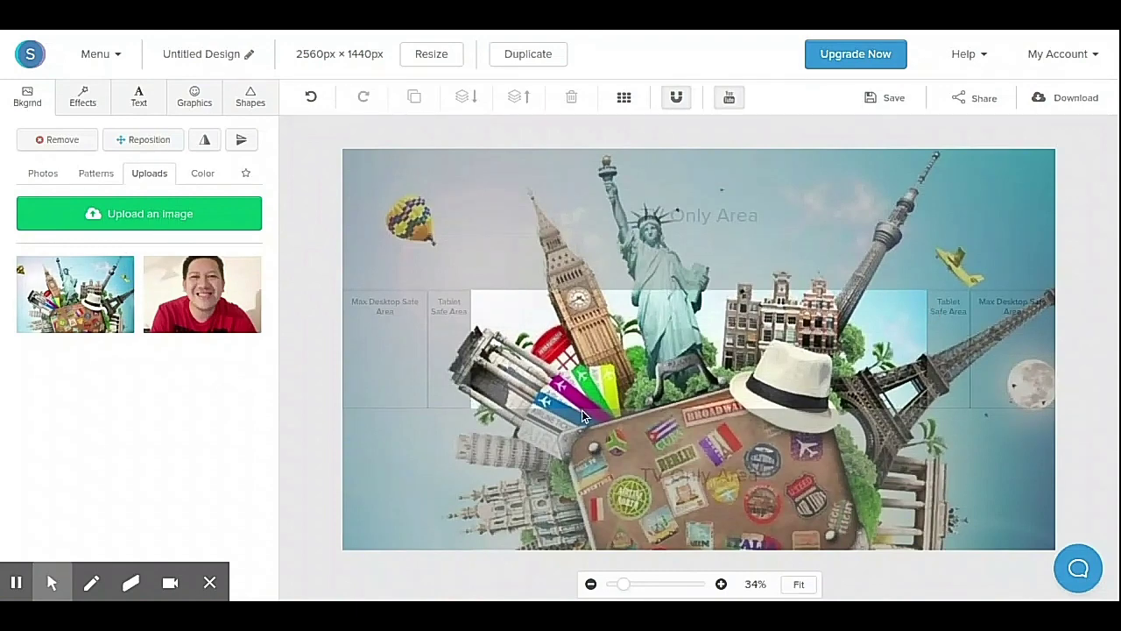
click(45, 179)
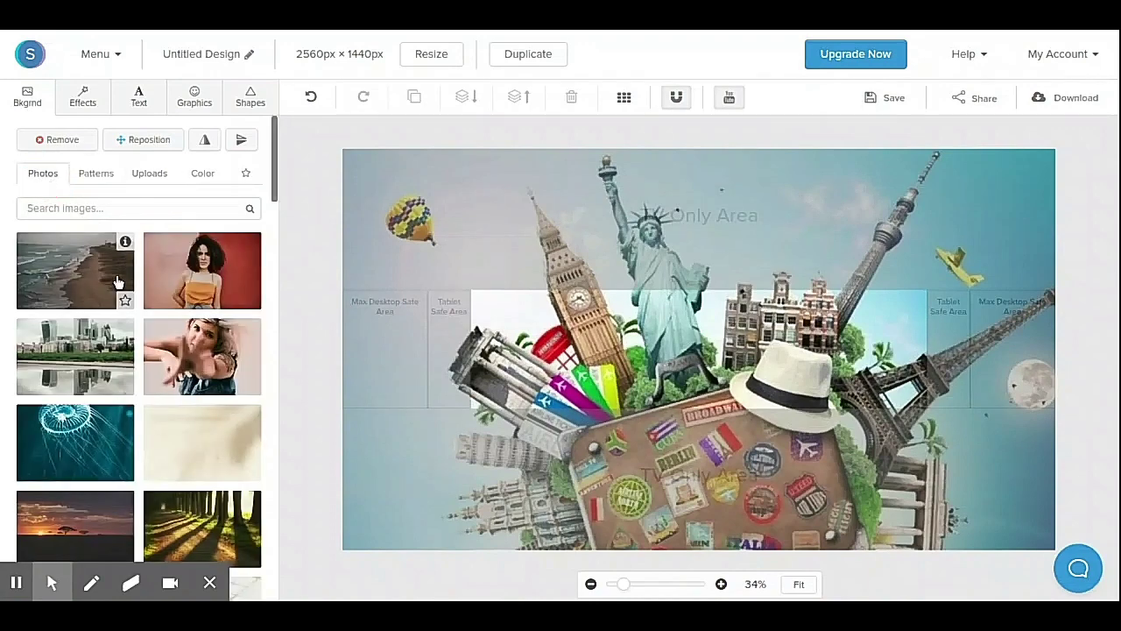
Step: Set the stock photo of a hand holding a film strip as background
scroll(112, 287, down, 1)
scroll(112, 287, down, 6)
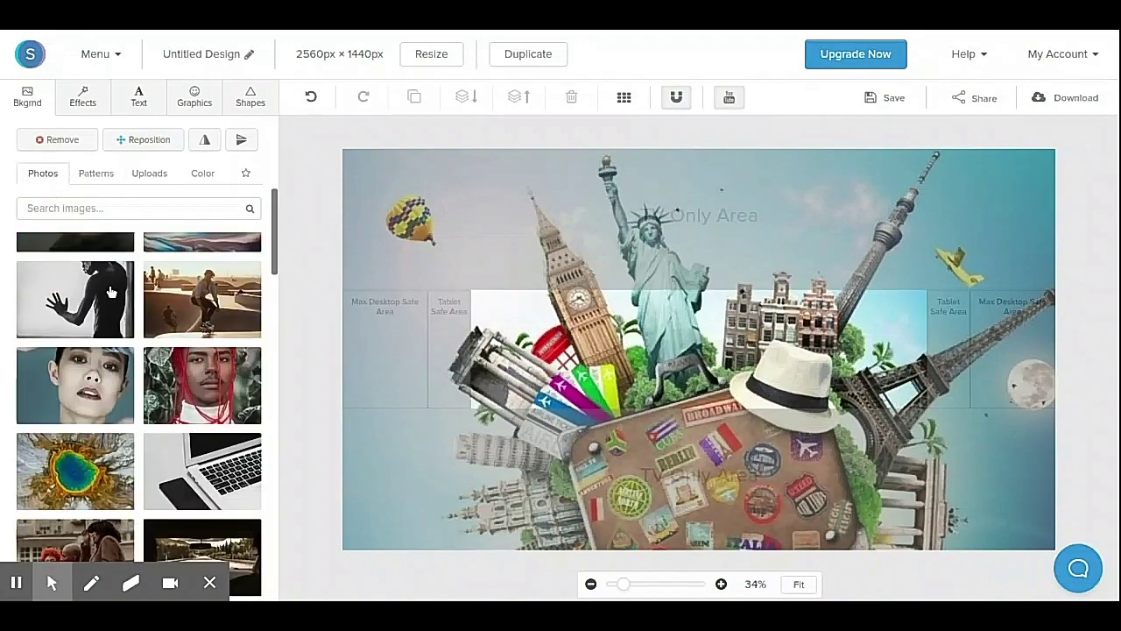
scroll(110, 287, down, 1)
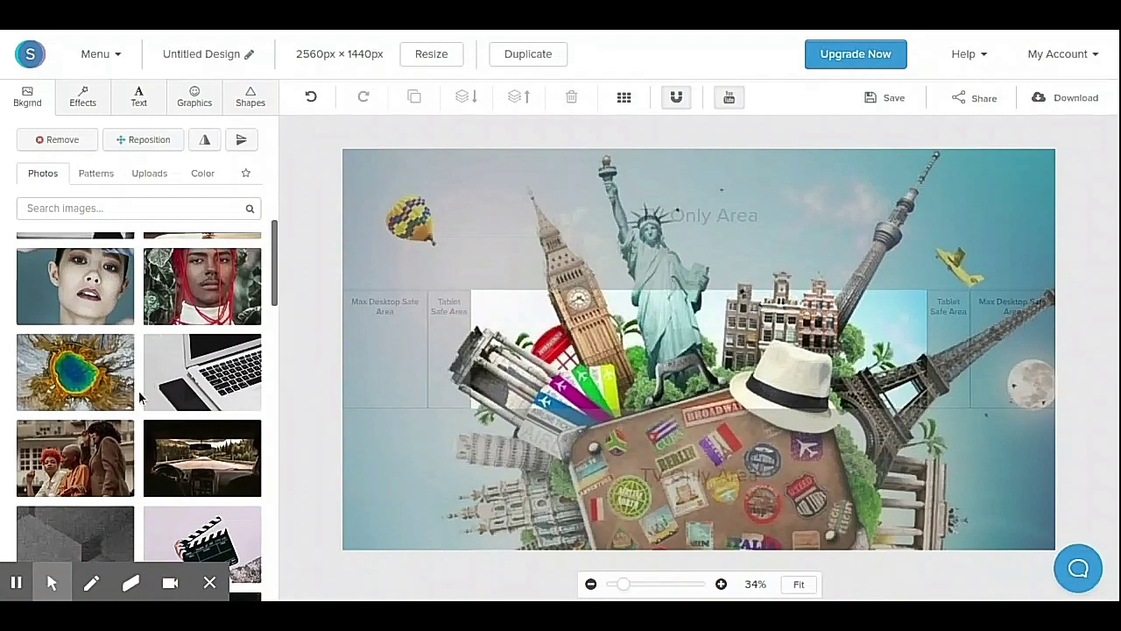
scroll(137, 400, down, 1)
scroll(138, 397, down, 1)
scroll(136, 399, down, 4)
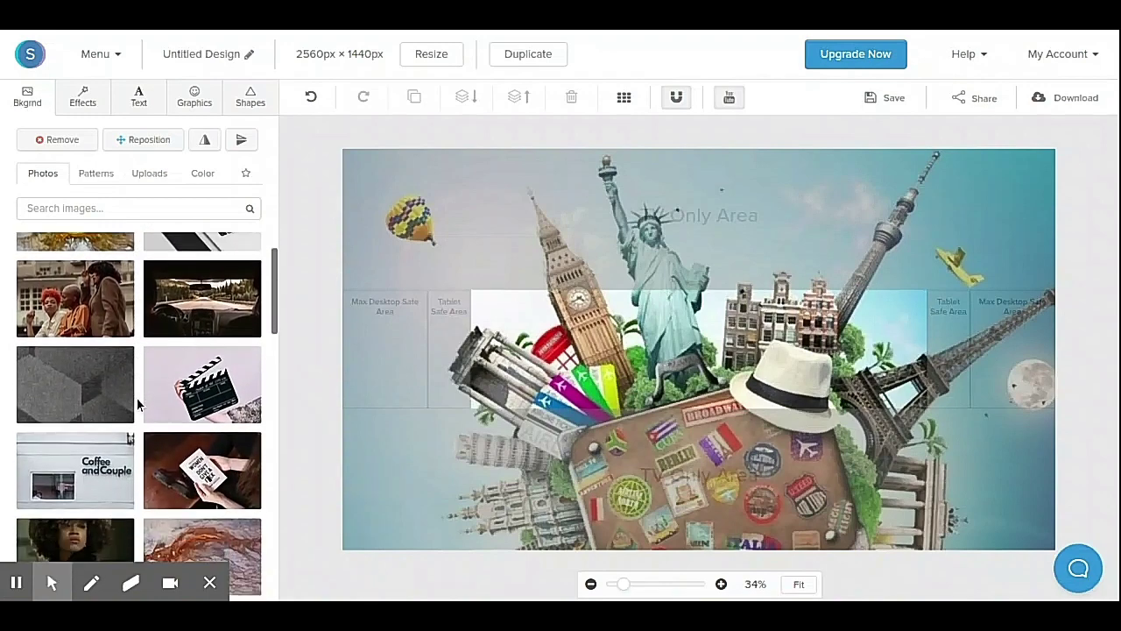
scroll(136, 398, down, 5)
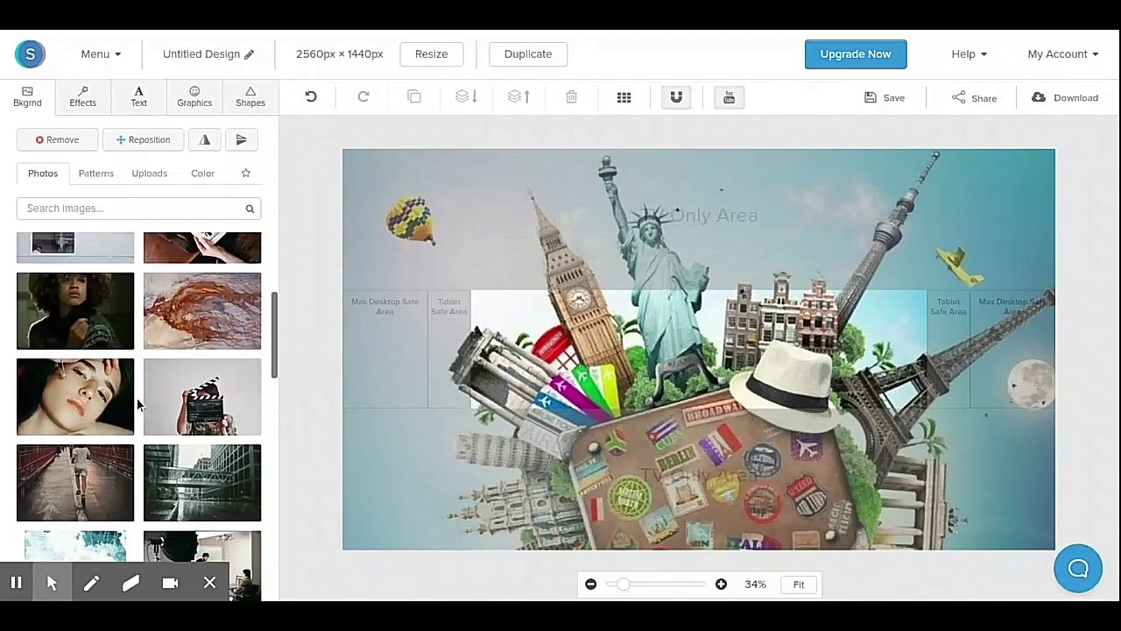
scroll(137, 403, down, 2)
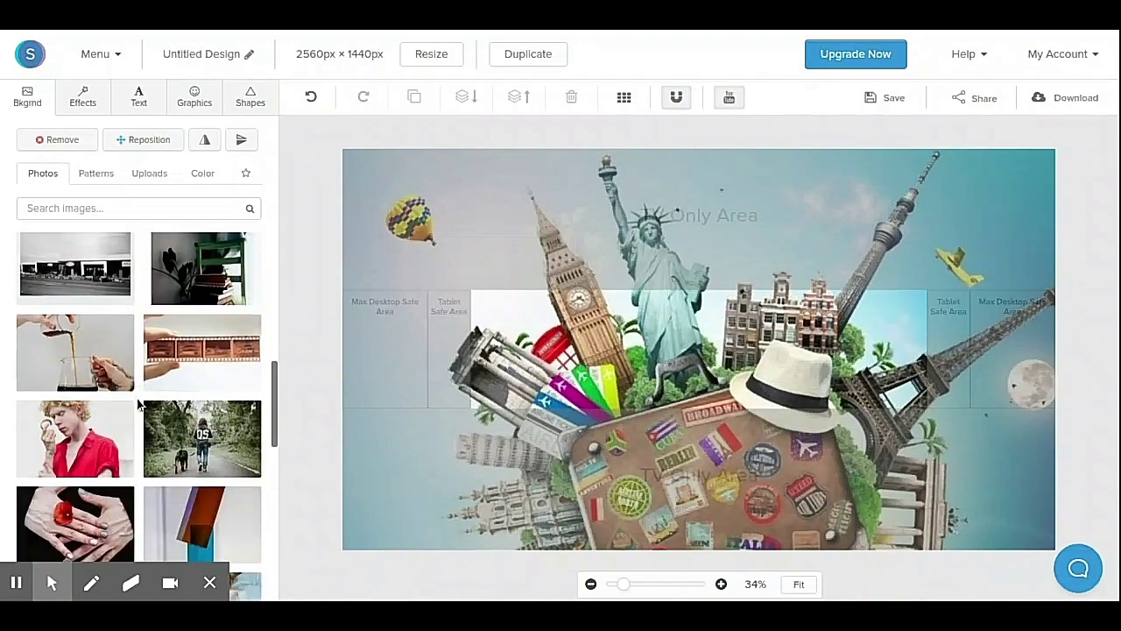
click(204, 361)
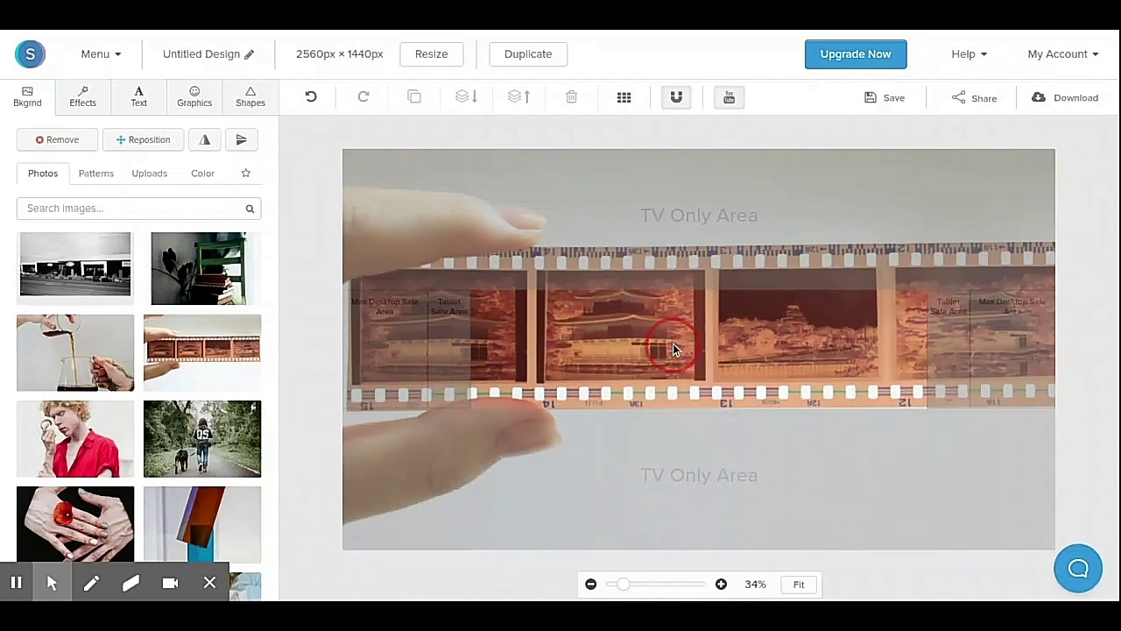
Step: Zoom the canvas out three steps and back in three steps
click(590, 586)
click(591, 586)
click(590, 586)
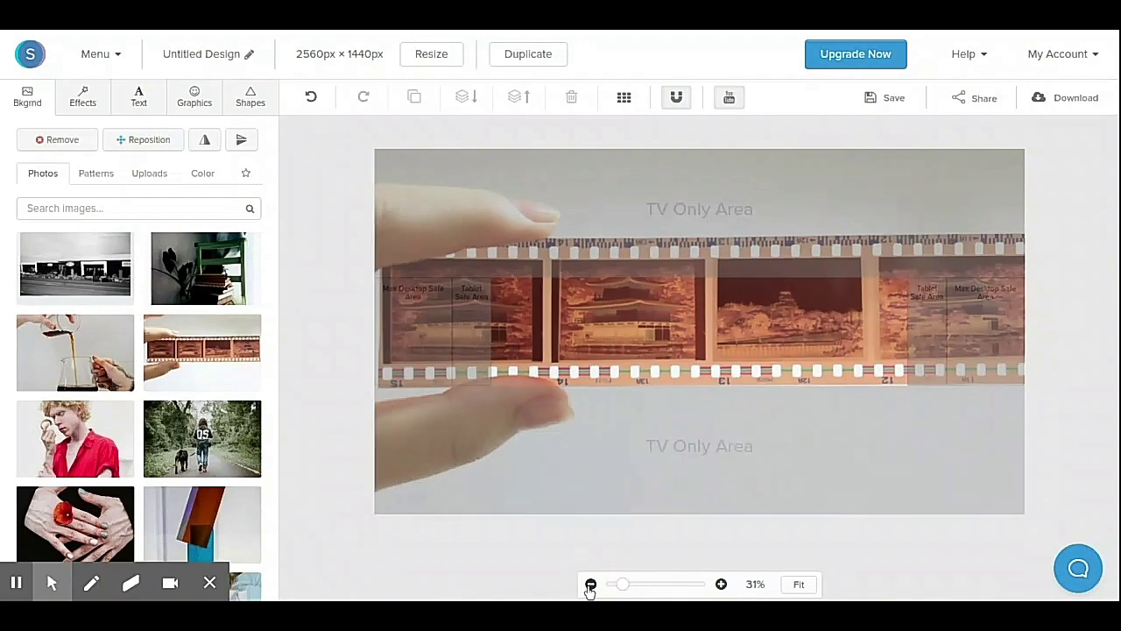
click(720, 585)
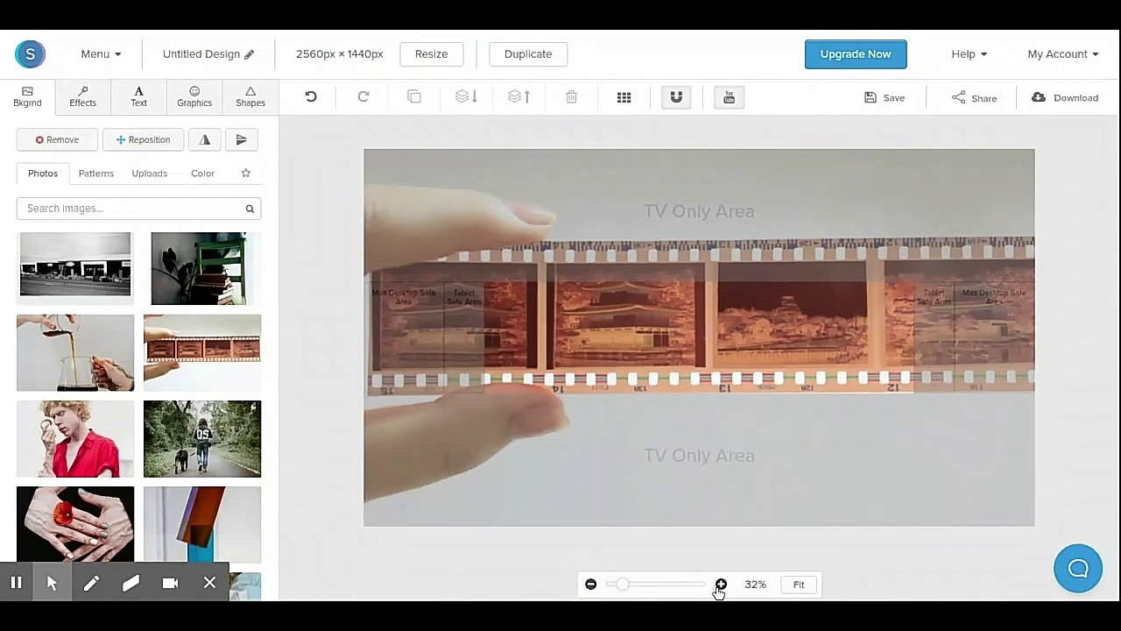
click(721, 585)
click(720, 585)
click(720, 585)
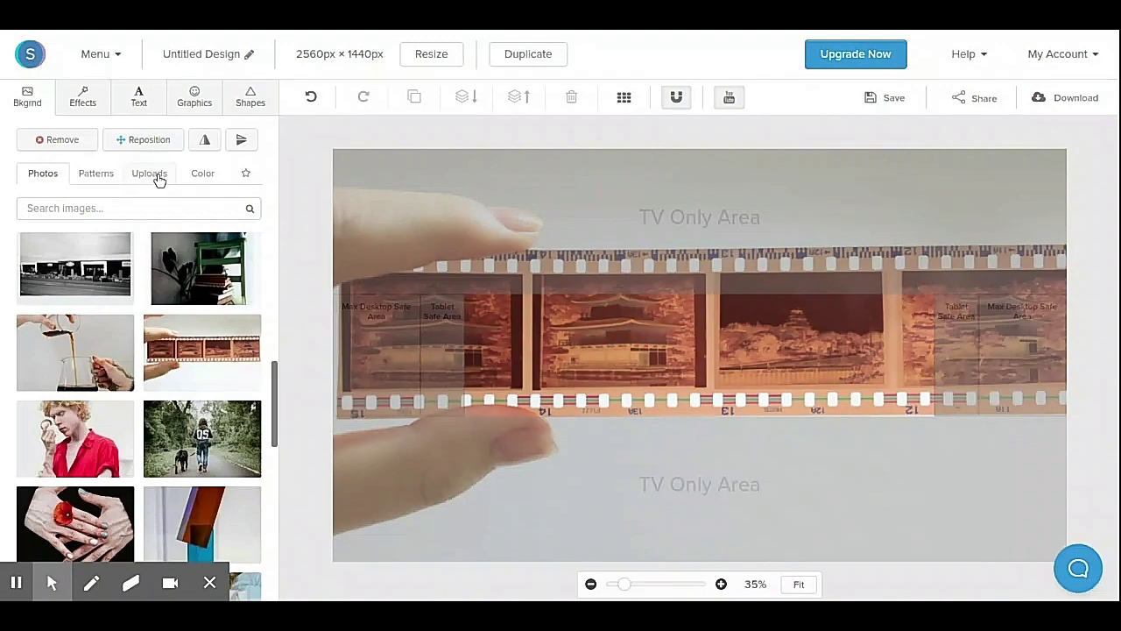
click(93, 106)
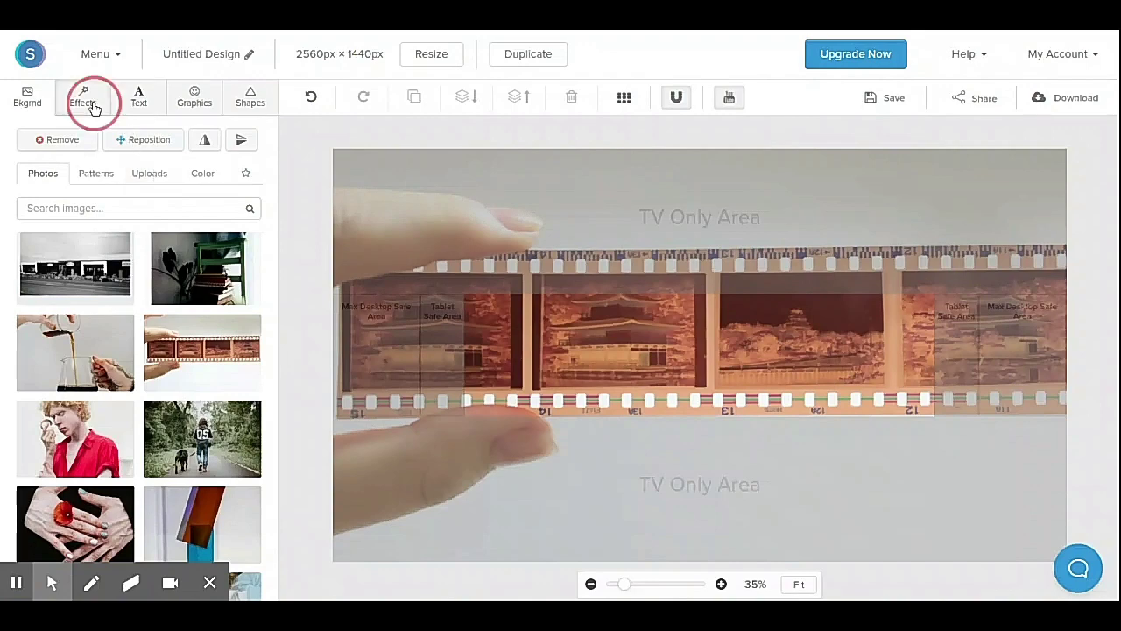
Step: Preview Darken and Blur, reset both to 0, and browse Graphics stock photos
mouse_move(22, 252)
mouse_down()
mouse_move(100, 250)
mouse_move(21, 253)
mouse_up()
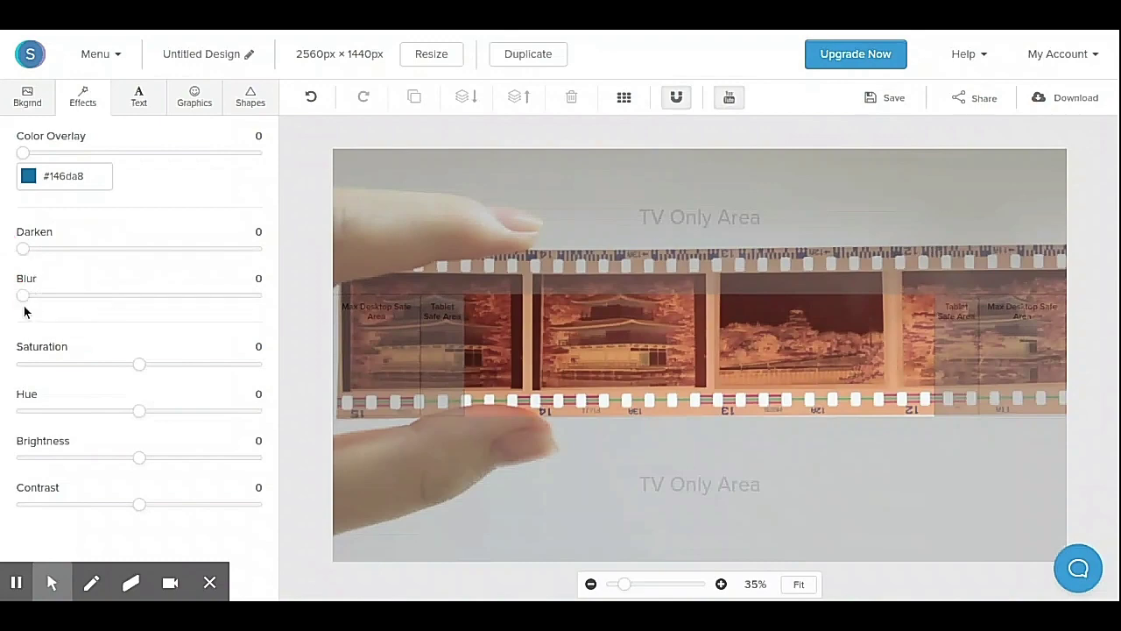
drag(25, 297, 3, 314)
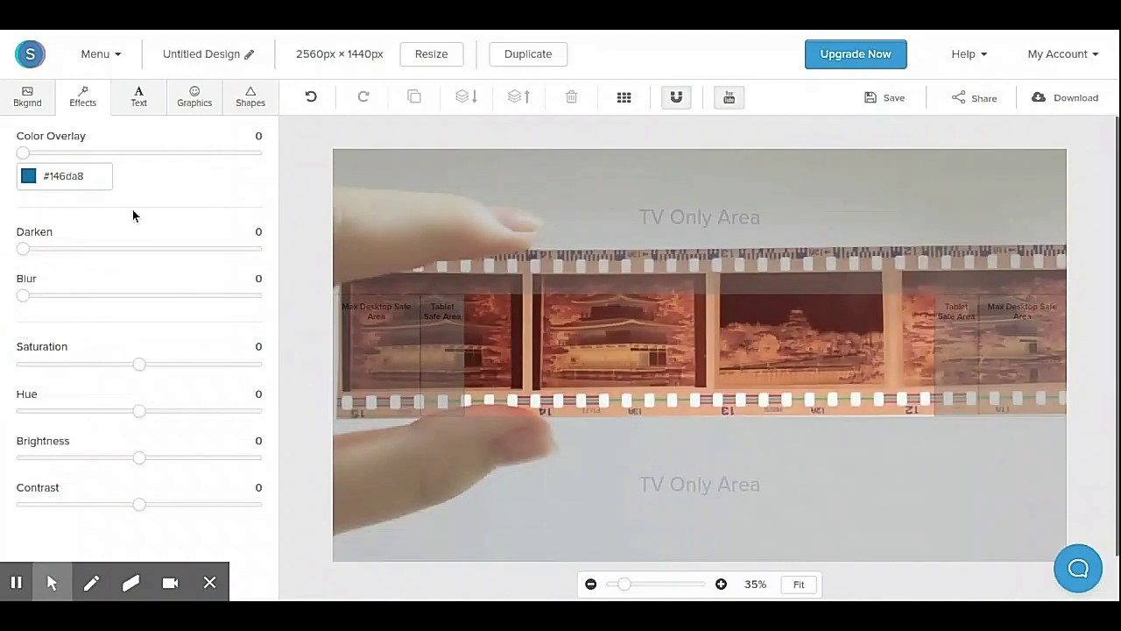
click(145, 105)
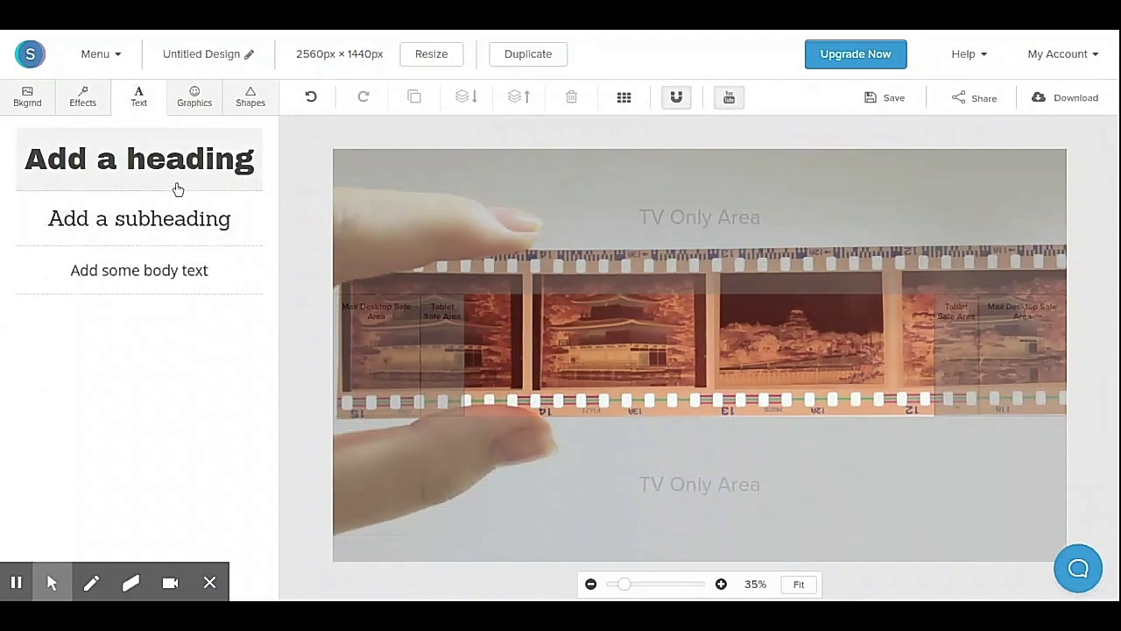
click(209, 111)
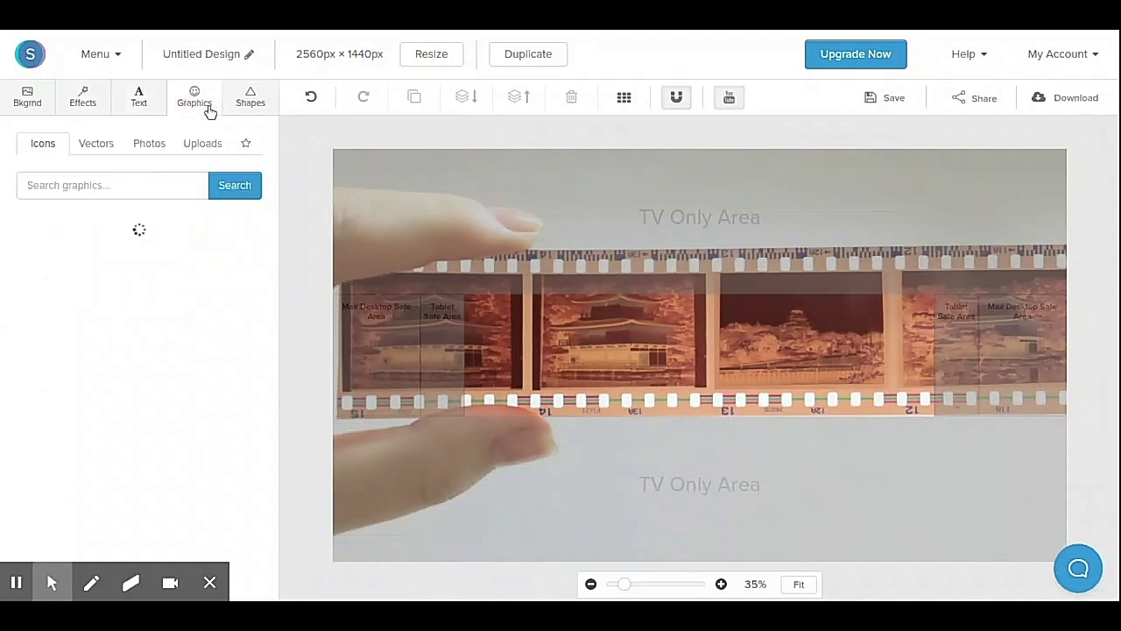
click(161, 147)
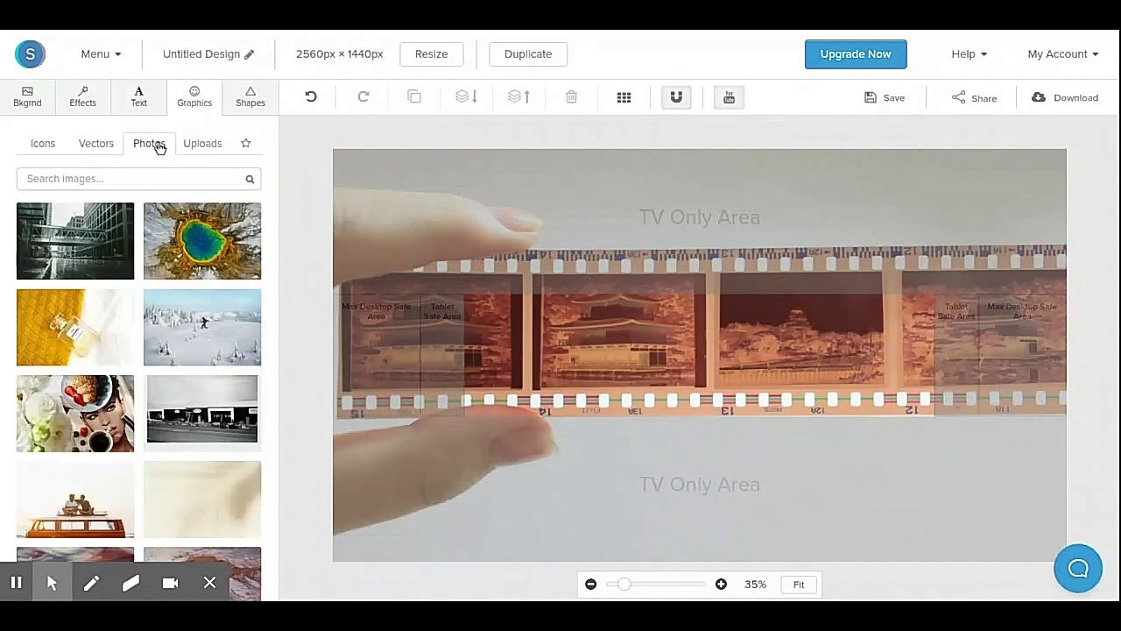
scroll(162, 370, down, 2)
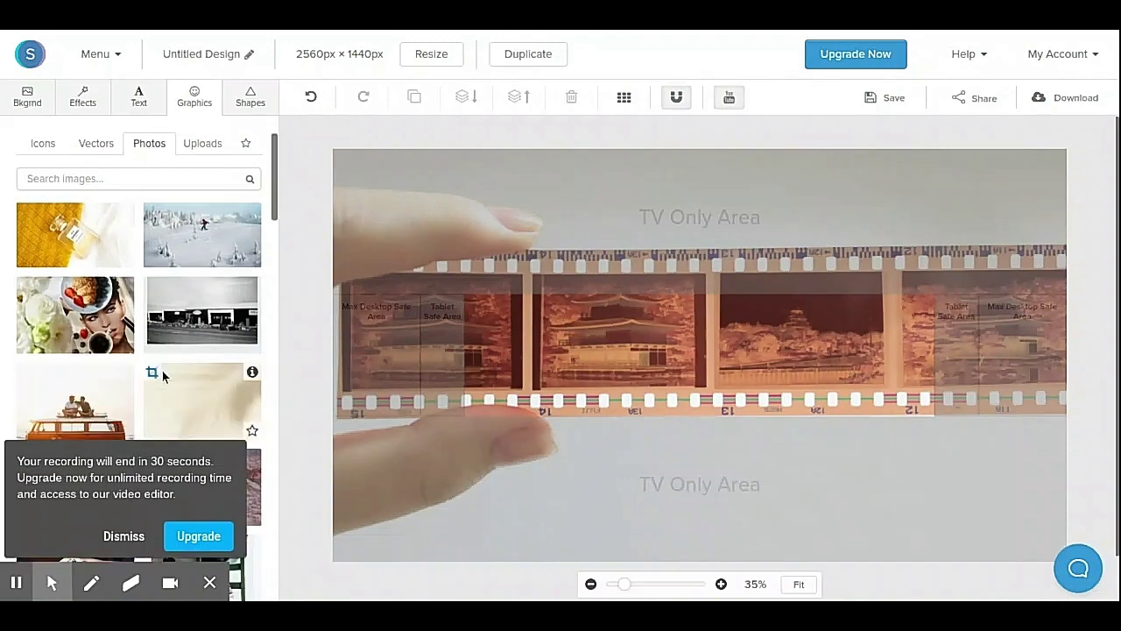
Step: Drop the uploaded portrait into a film strip frame, enlarge it and nudge it up-left
click(130, 536)
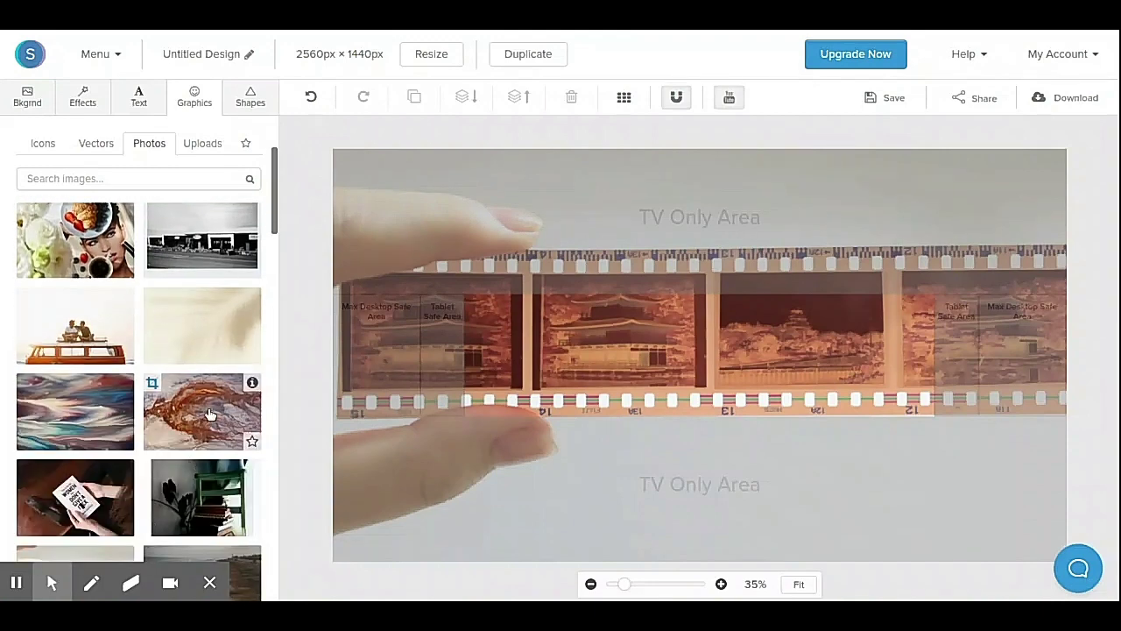
scroll(208, 414, down, 2)
scroll(209, 414, down, 2)
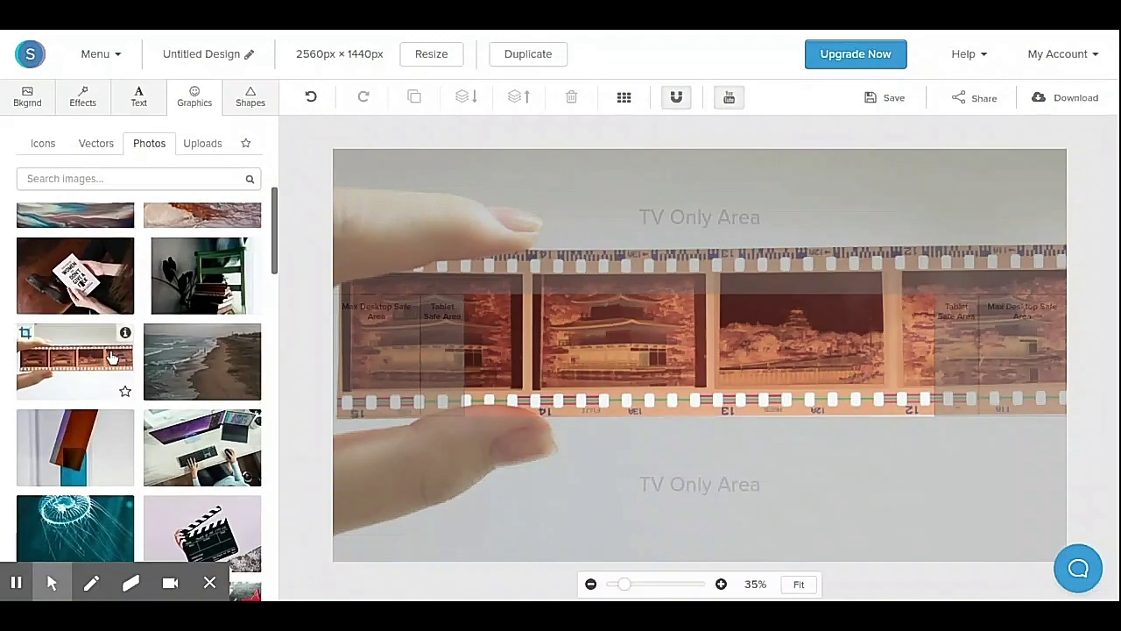
scroll(96, 359, up, 6)
click(215, 143)
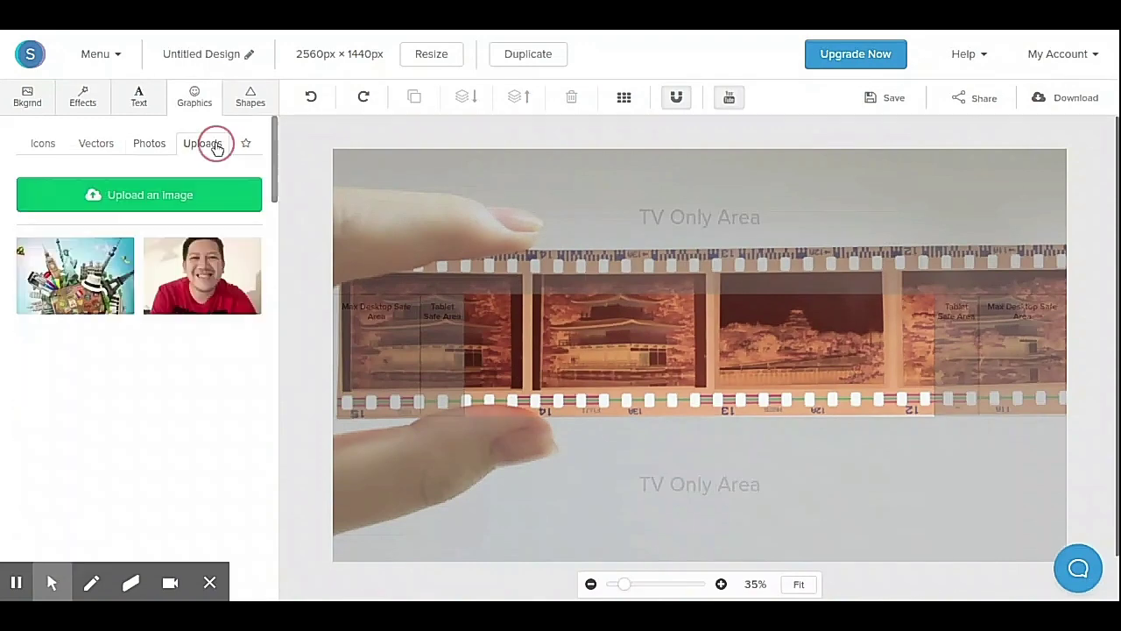
drag(203, 276, 530, 338)
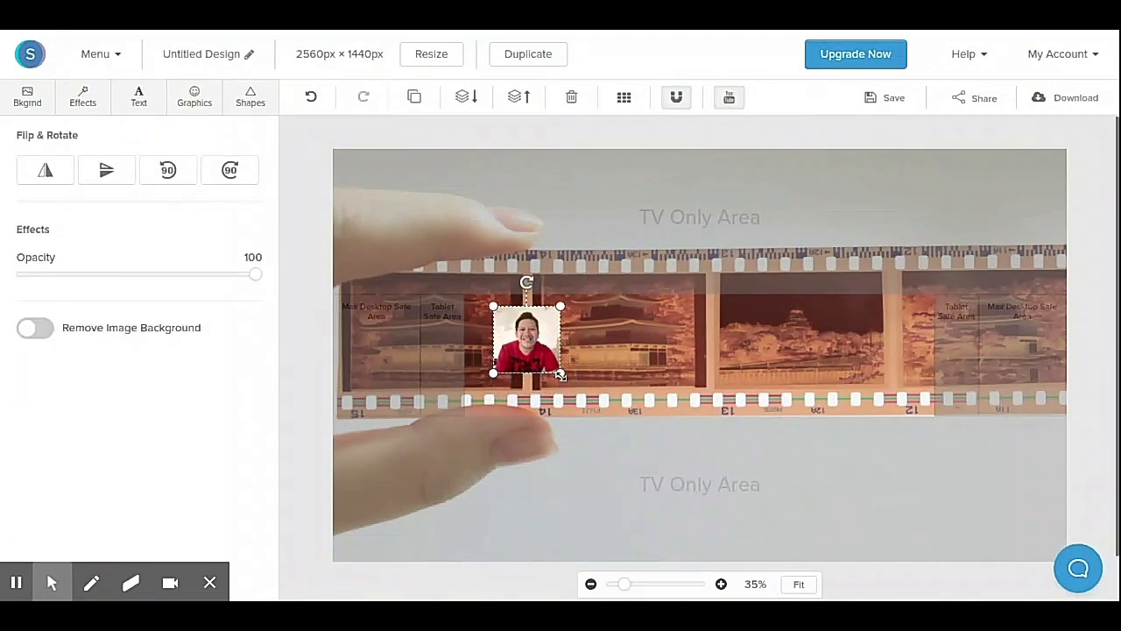
drag(562, 377, 576, 391)
drag(540, 355, 533, 350)
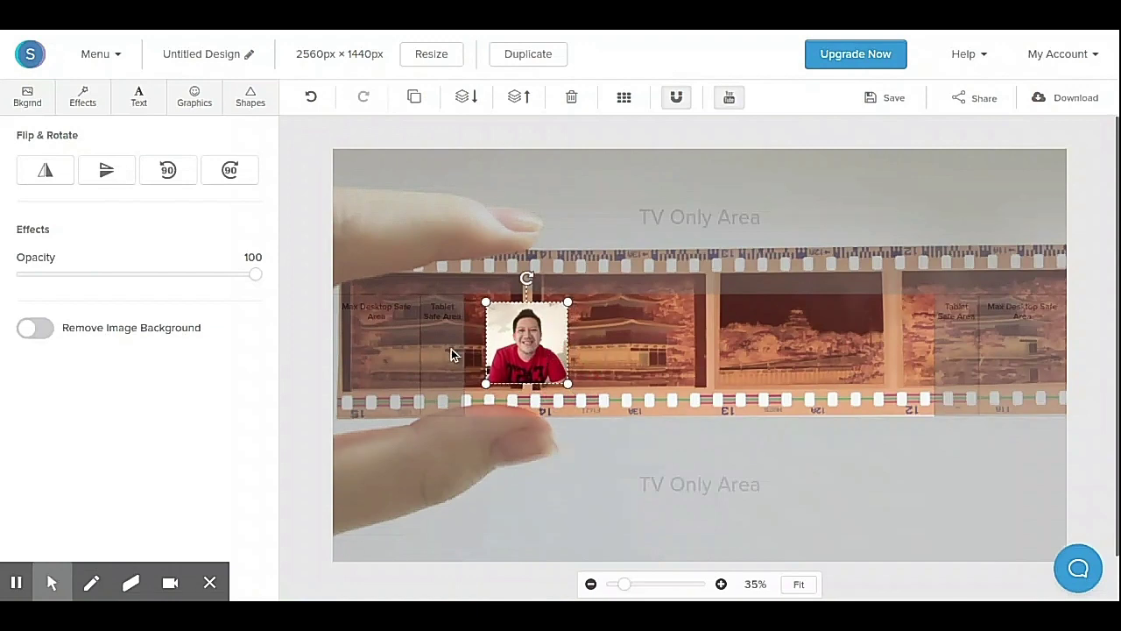
click(139, 99)
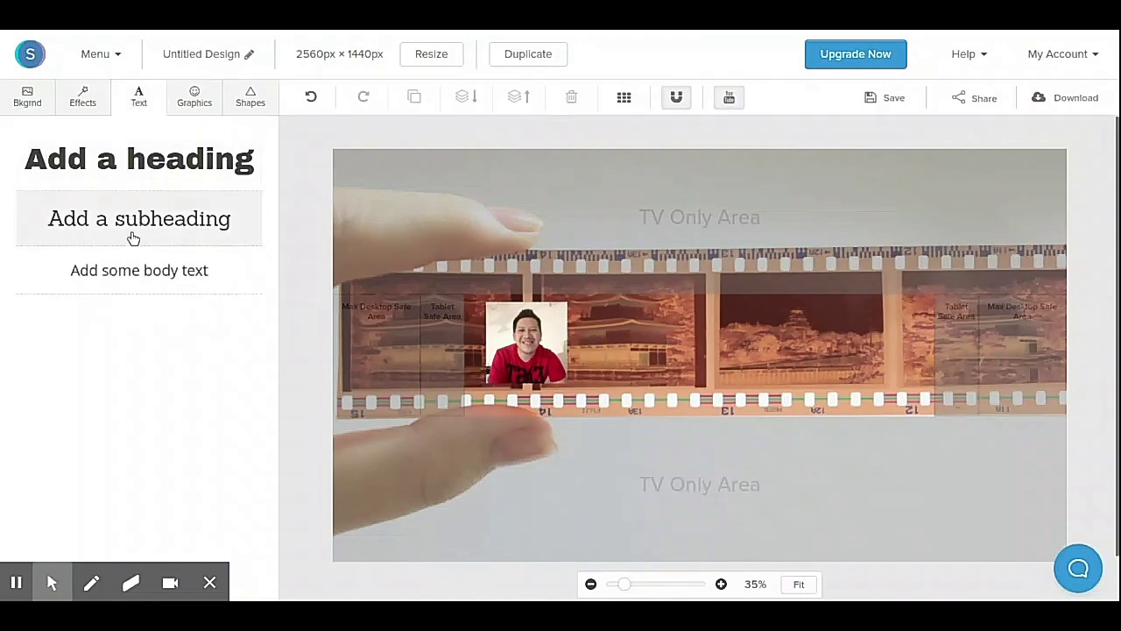
Step: Add a heading beside the portrait and replace its placeholder with the channel owner's name
click(154, 175)
click(778, 353)
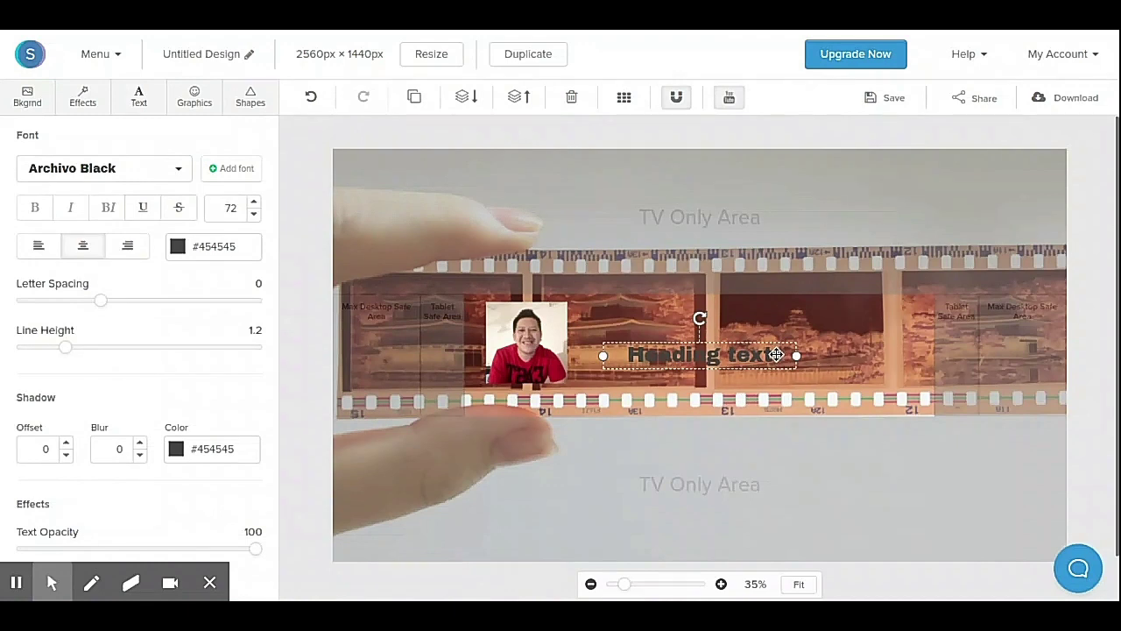
drag(776, 354, 777, 352)
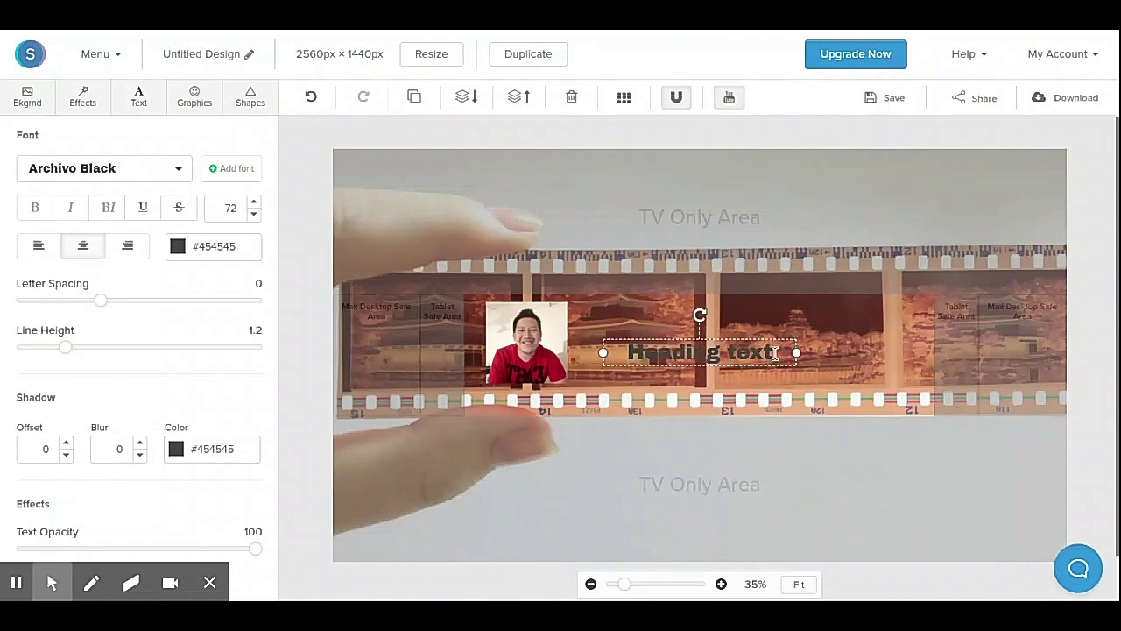
key(BackSpace)
key(BackSpace)
key(BackSpace)
key(BackSpace)
key(BackSpace)
key(BackSpace)
key(BackSpace)
key(BackSpace)
key(BackSpace)
key(BackSpace)
key(BackSpace)
key(BackSpace)
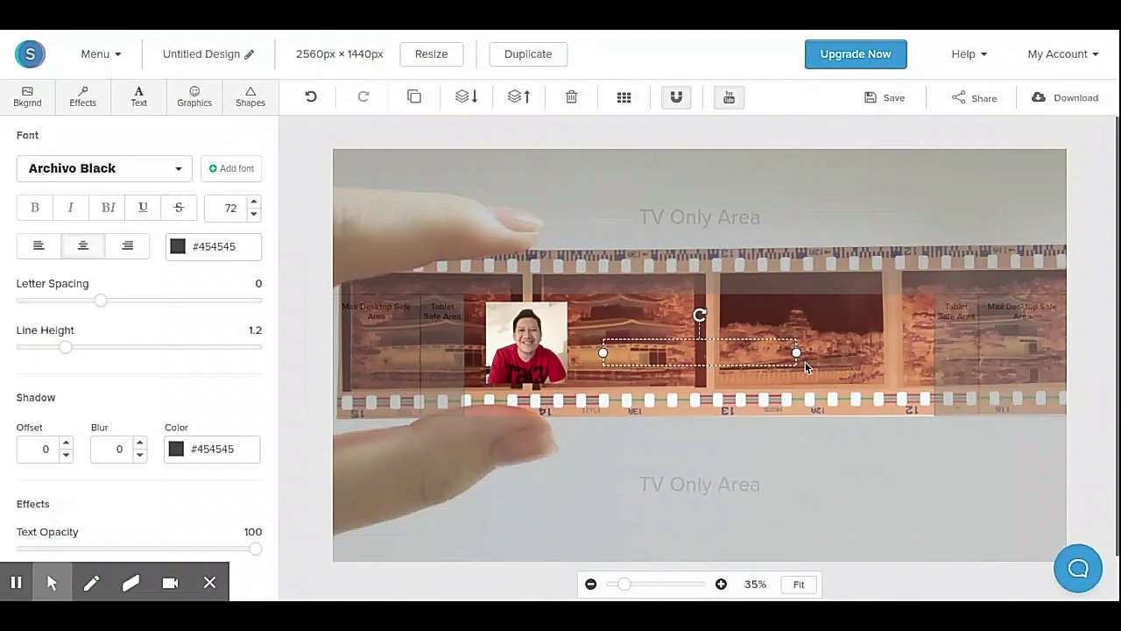
text(frank pangi)
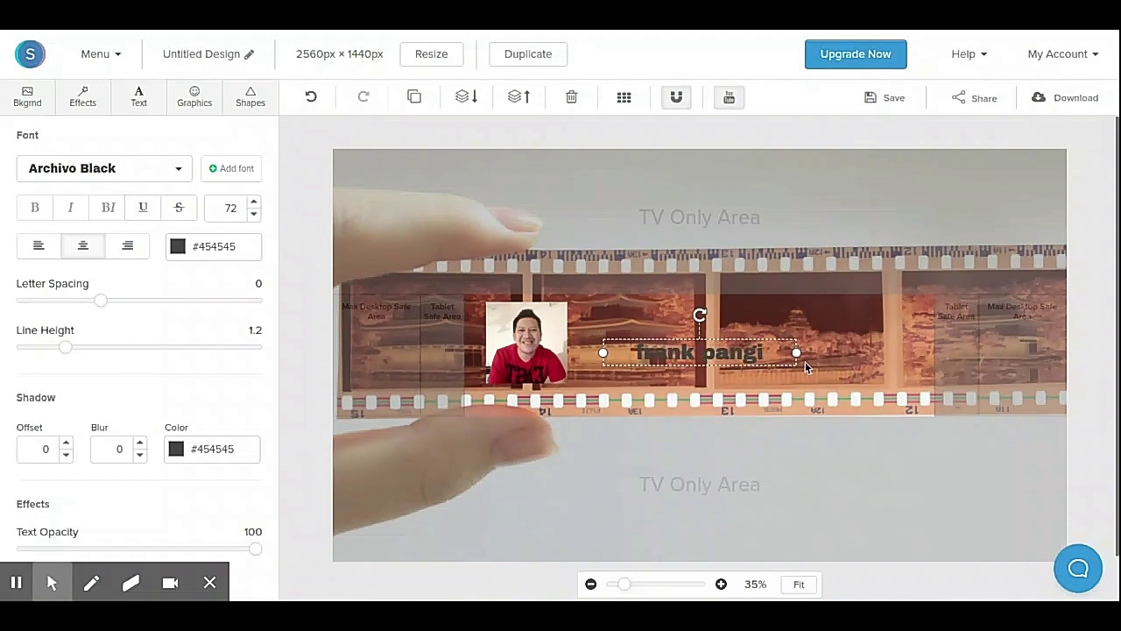
text(linan)
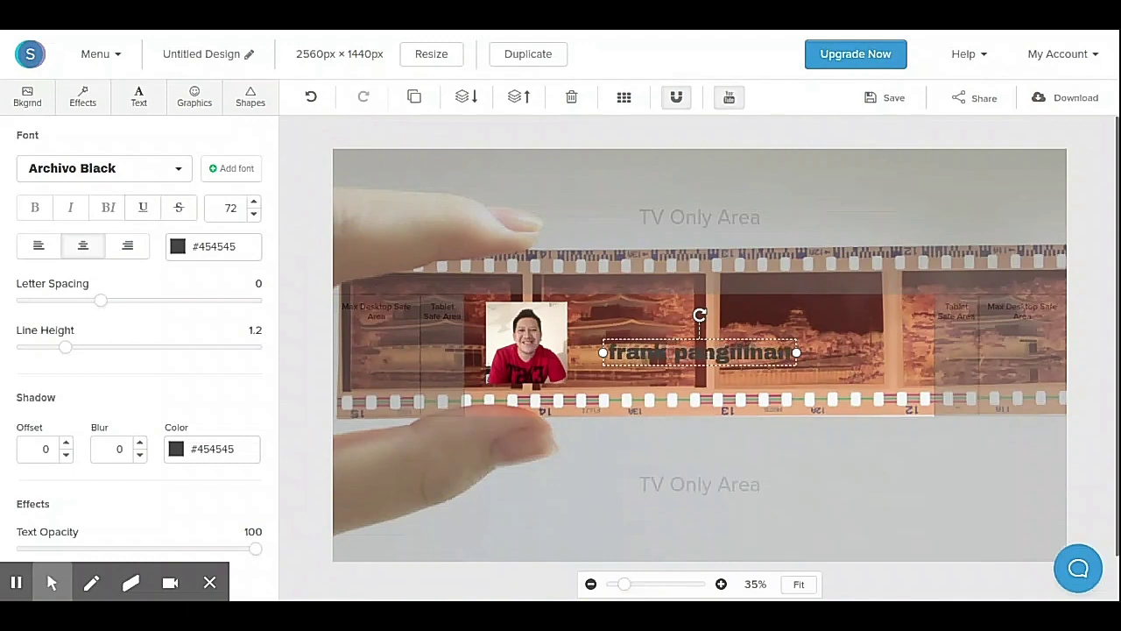
Step: Recolour the name text to bright green #08f01b using a custom hue, then reselect it
click(178, 248)
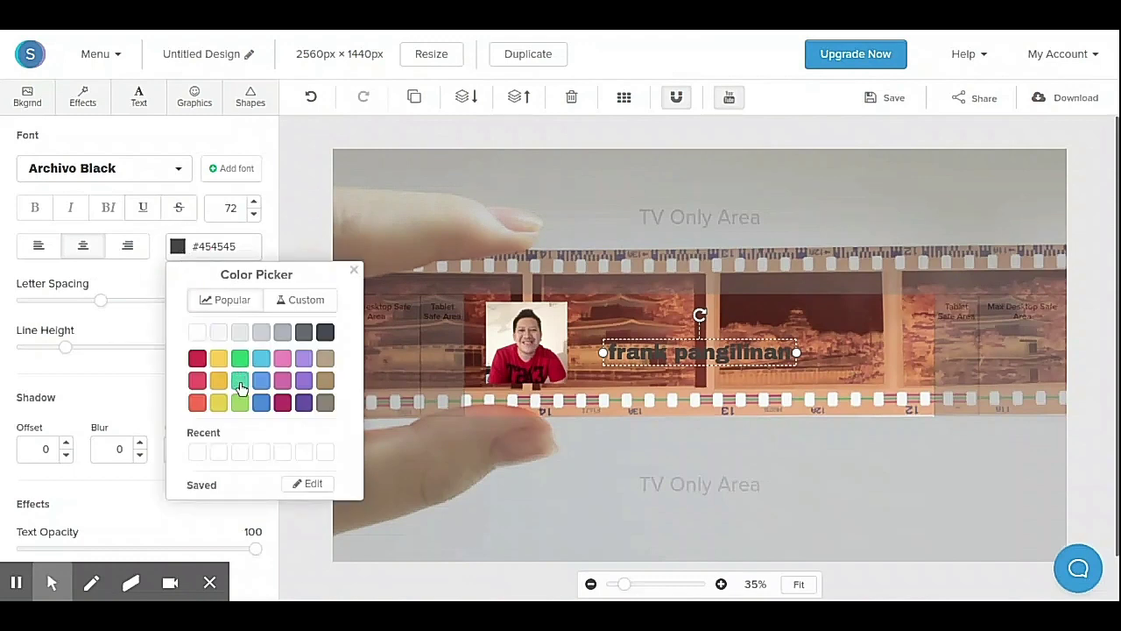
click(199, 358)
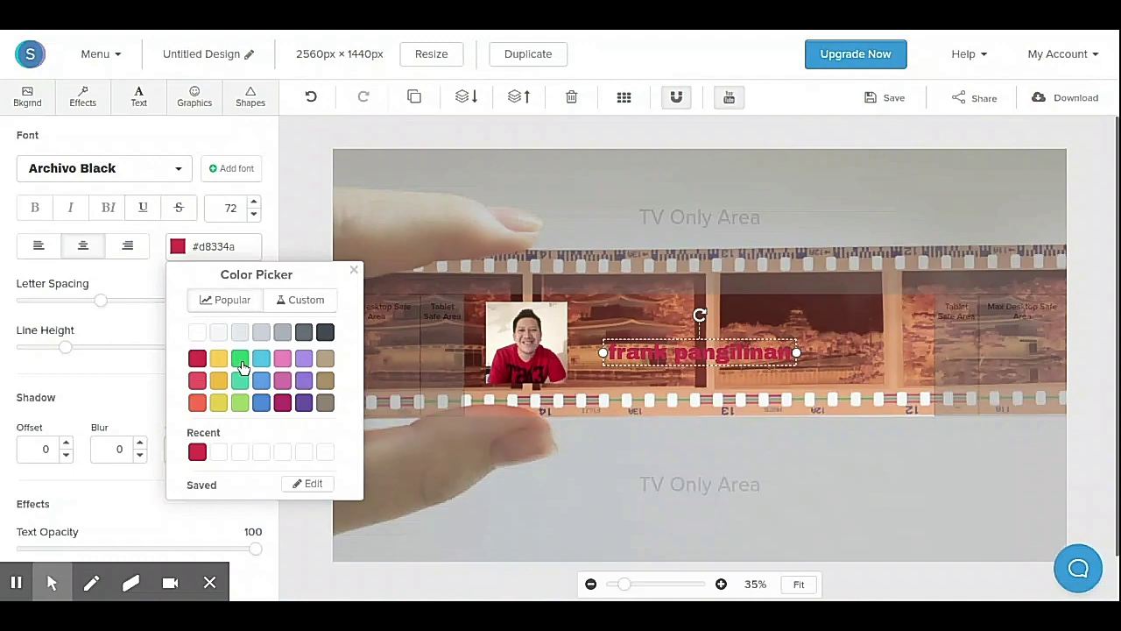
click(302, 299)
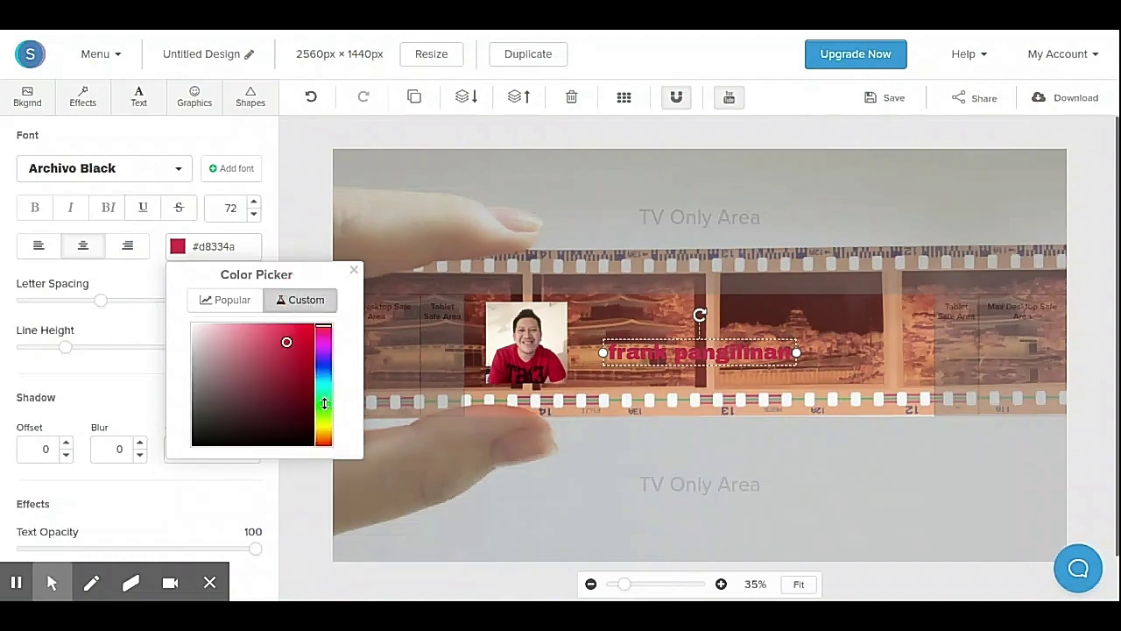
click(324, 403)
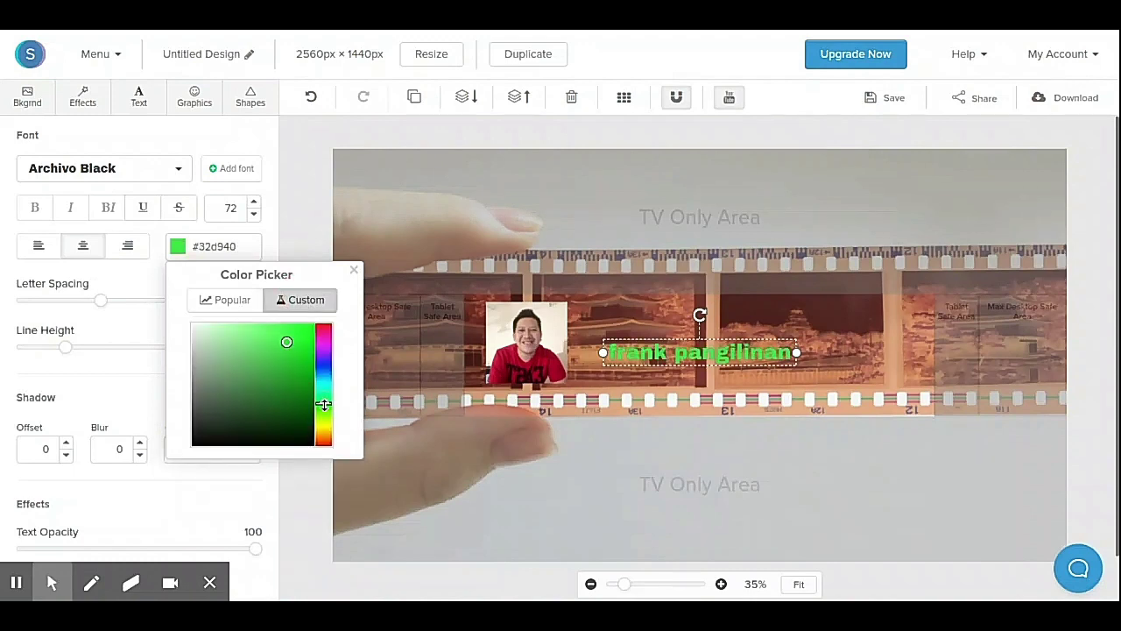
click(311, 331)
click(707, 411)
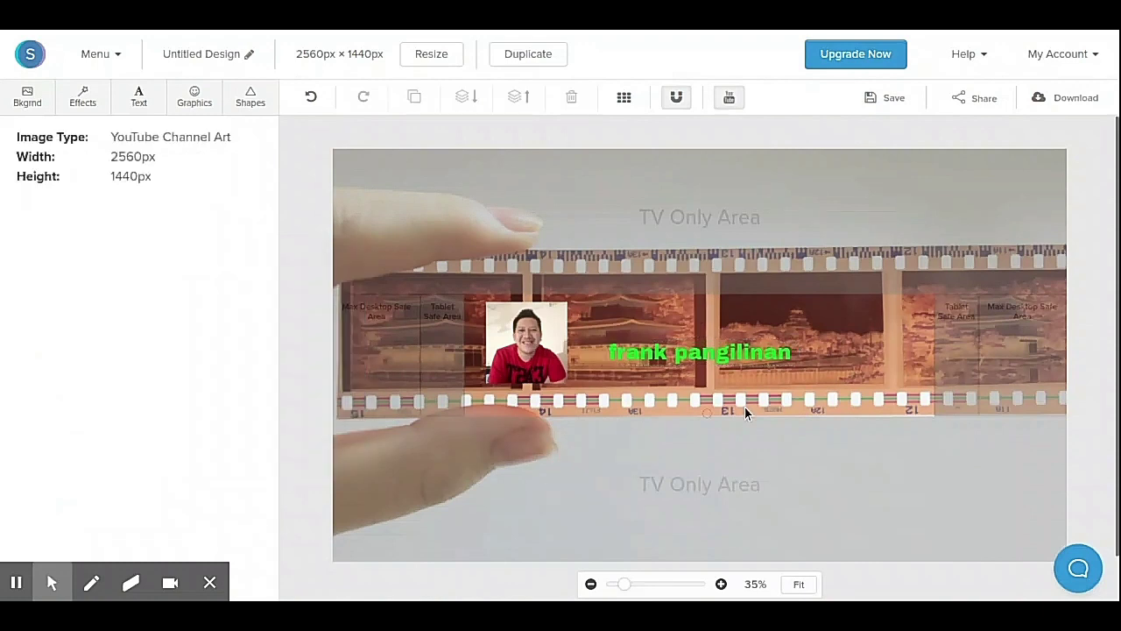
click(793, 358)
click(798, 370)
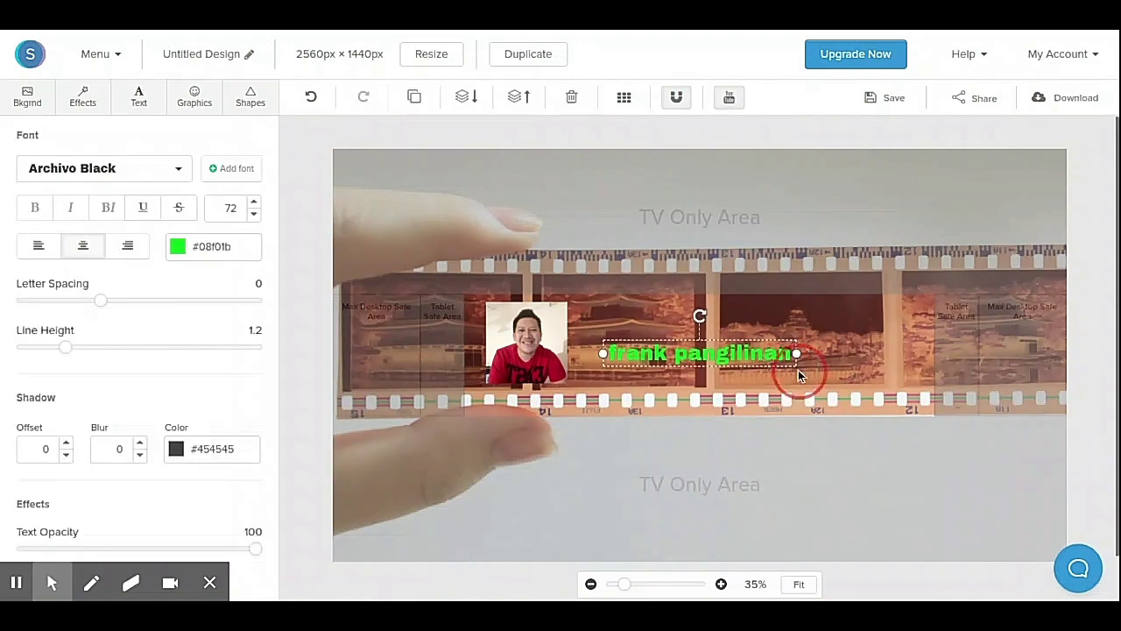
Step: Widen the green name's text box to the right and raise its font size from 72 to 124
drag(798, 353, 995, 354)
click(253, 203)
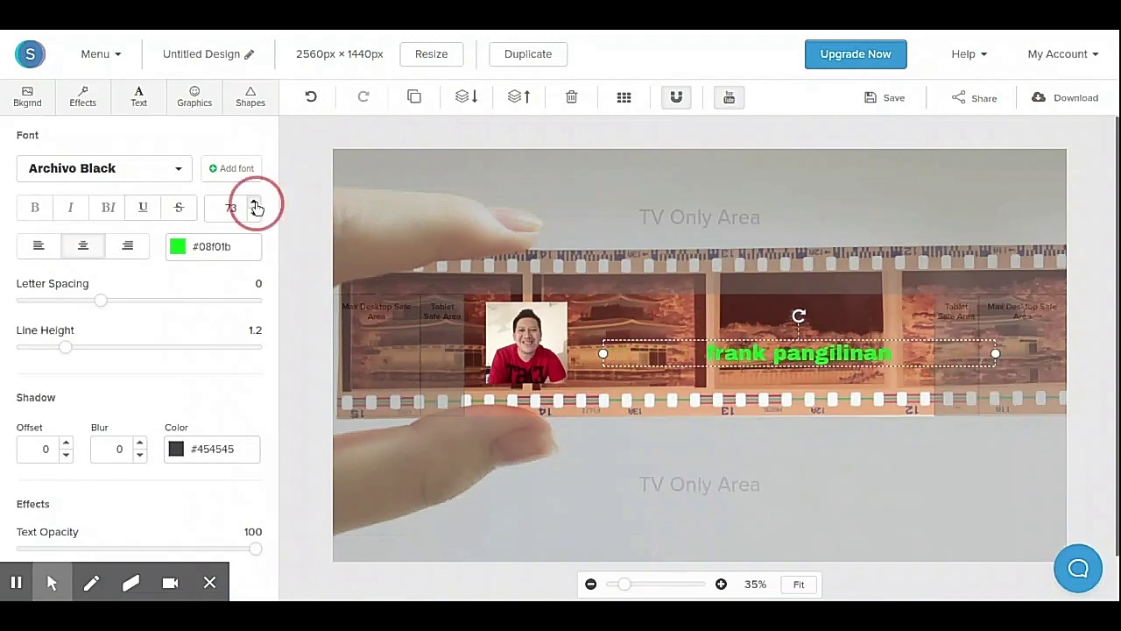
click(253, 203)
click(253, 205)
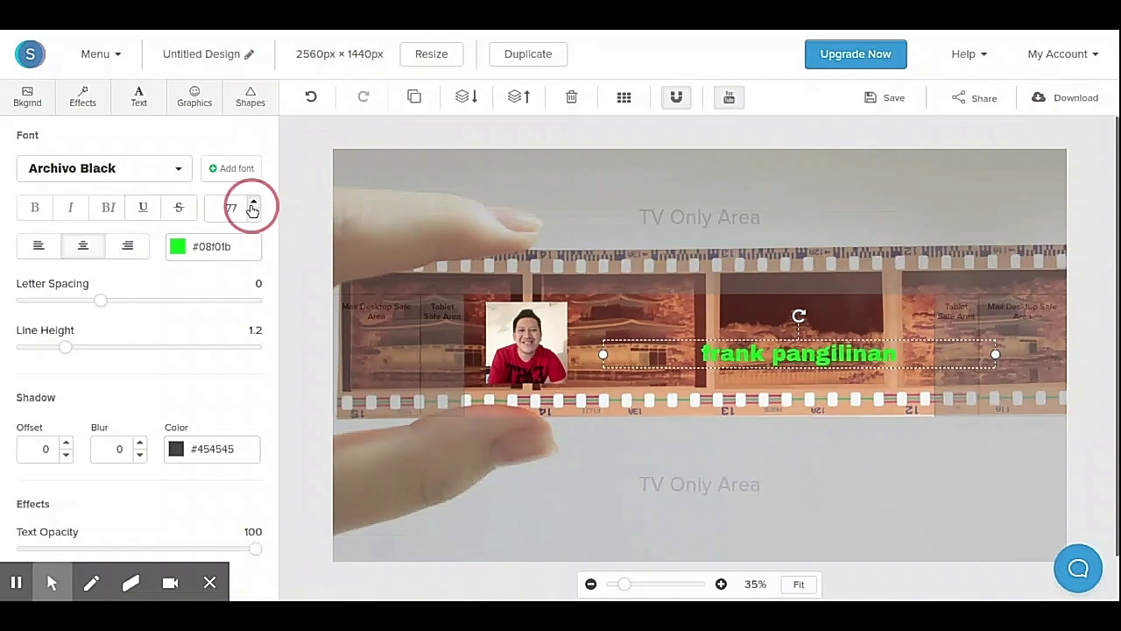
click(252, 205)
click(254, 205)
click(253, 205)
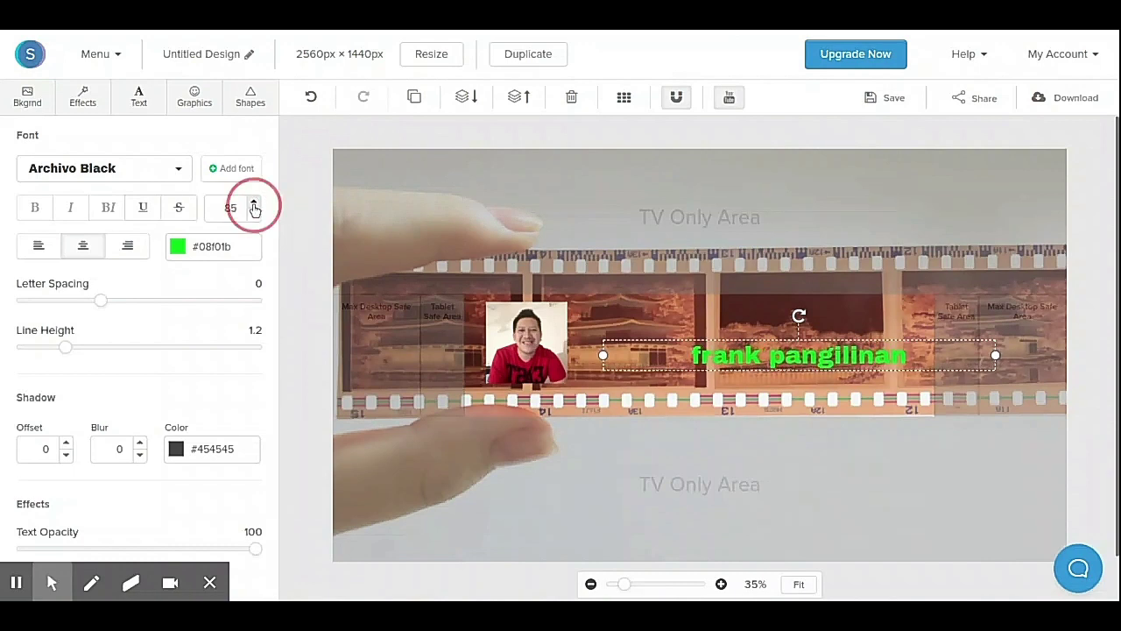
click(253, 205)
click(253, 205)
click(253, 205)
click(253, 205)
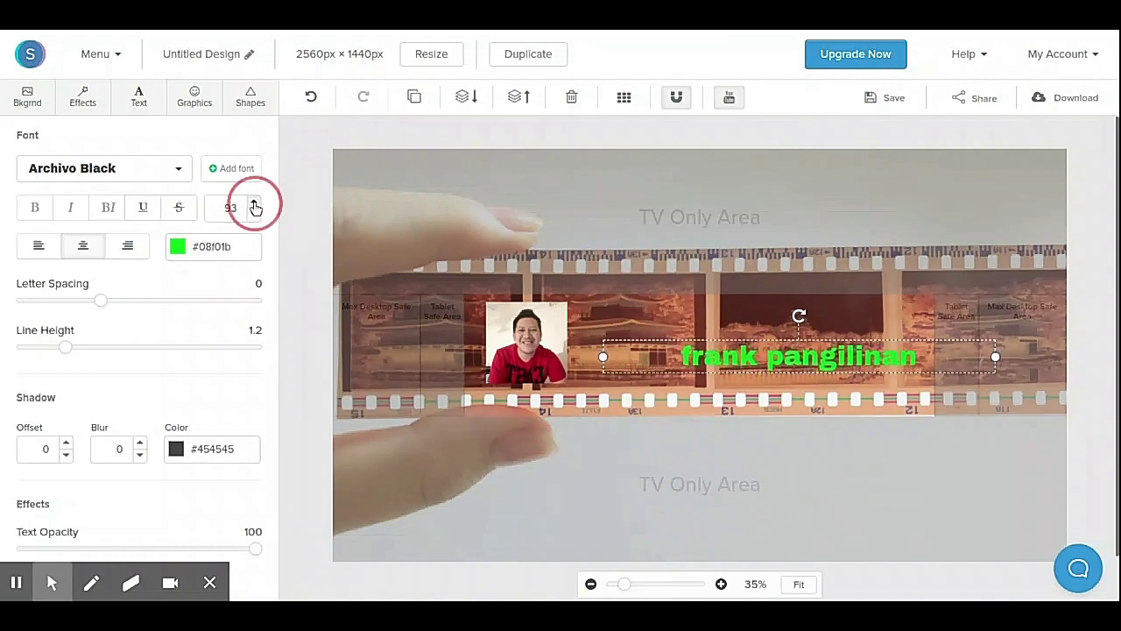
click(253, 205)
click(253, 205)
click(253, 205)
click(254, 205)
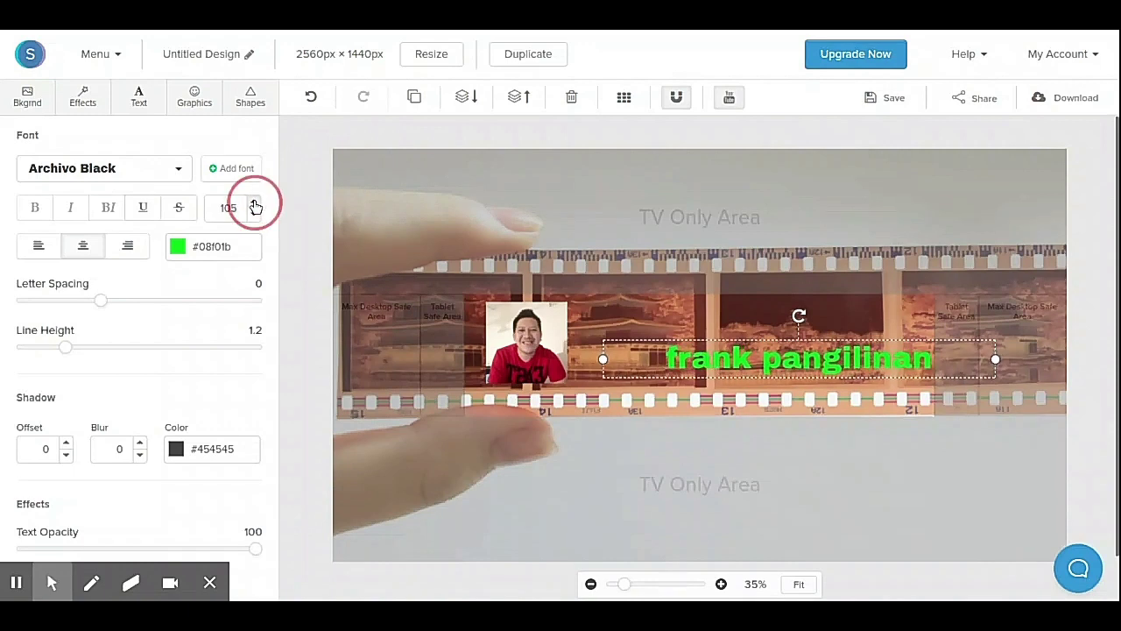
click(253, 205)
click(253, 205)
click(254, 205)
click(253, 205)
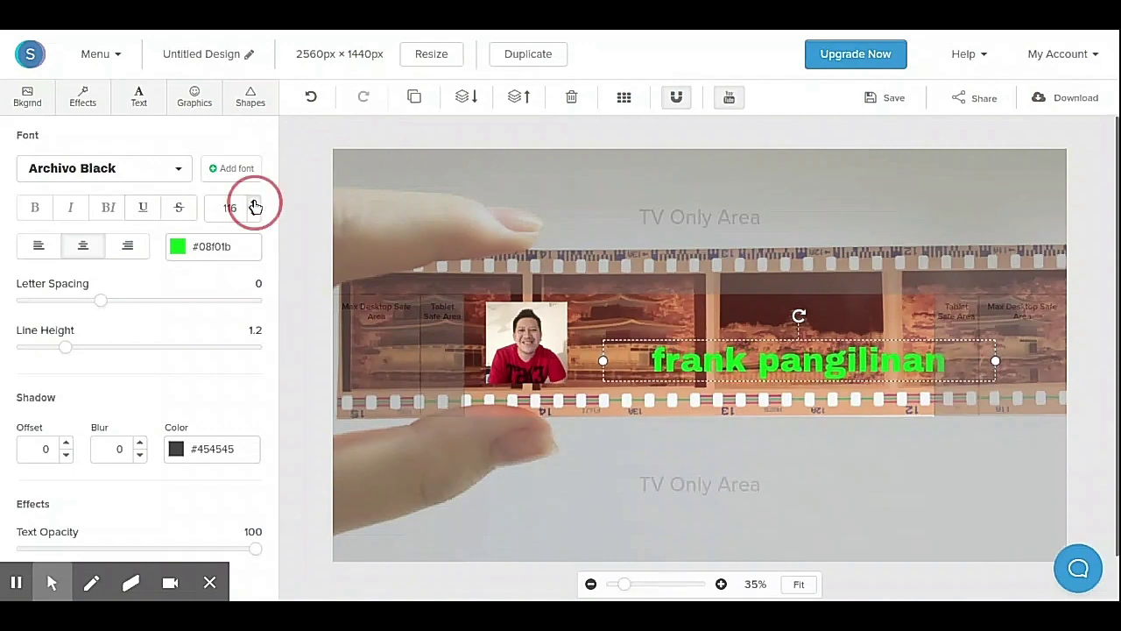
click(253, 205)
click(254, 205)
click(254, 205)
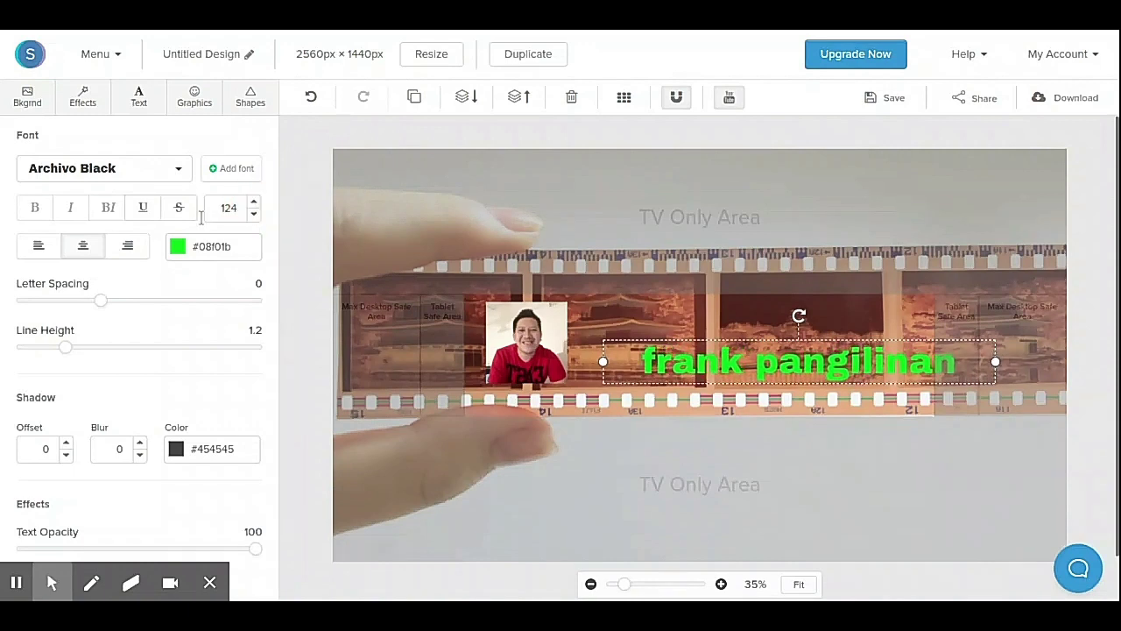
click(178, 169)
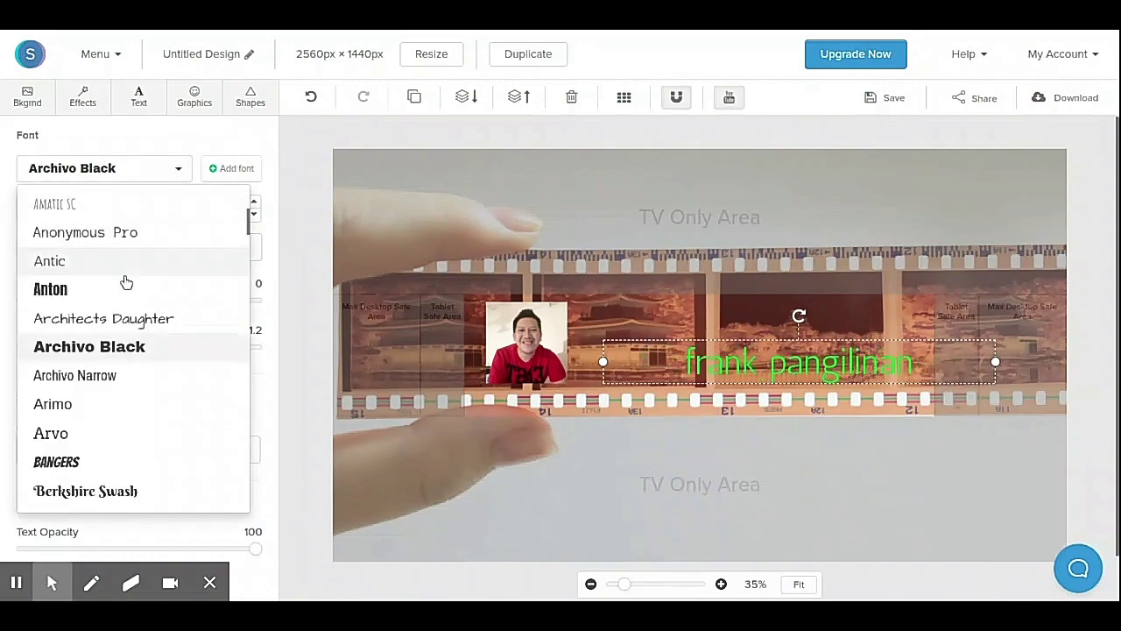
Step: Set the name in the Crafty Girls script font after briefly trying Berkshire Swash
scroll(113, 290, down, 3)
click(136, 359)
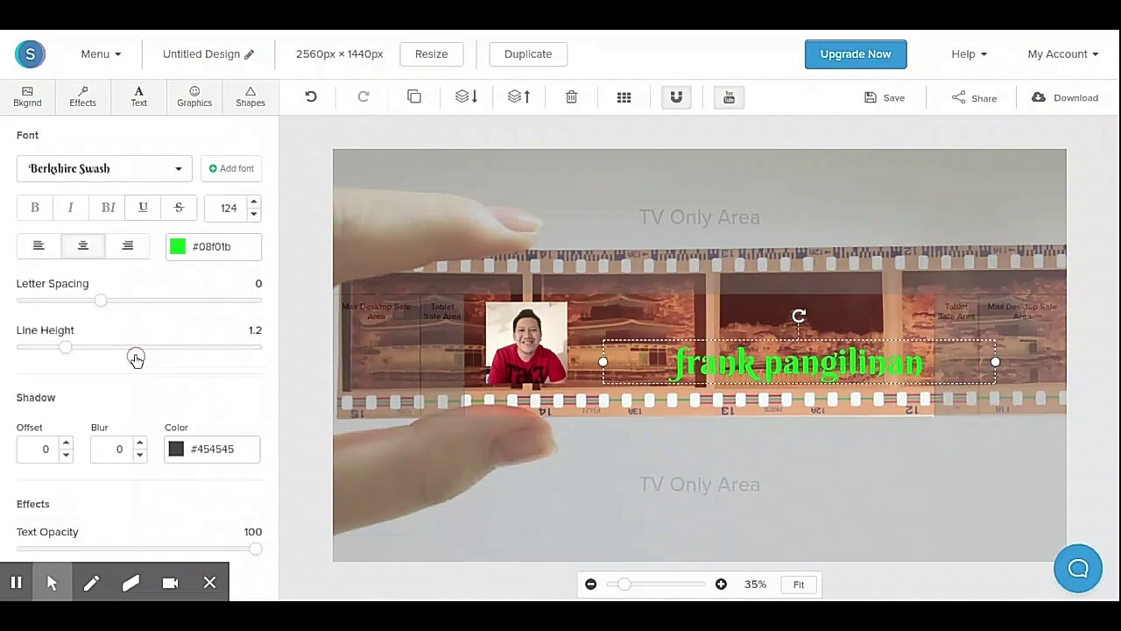
click(186, 174)
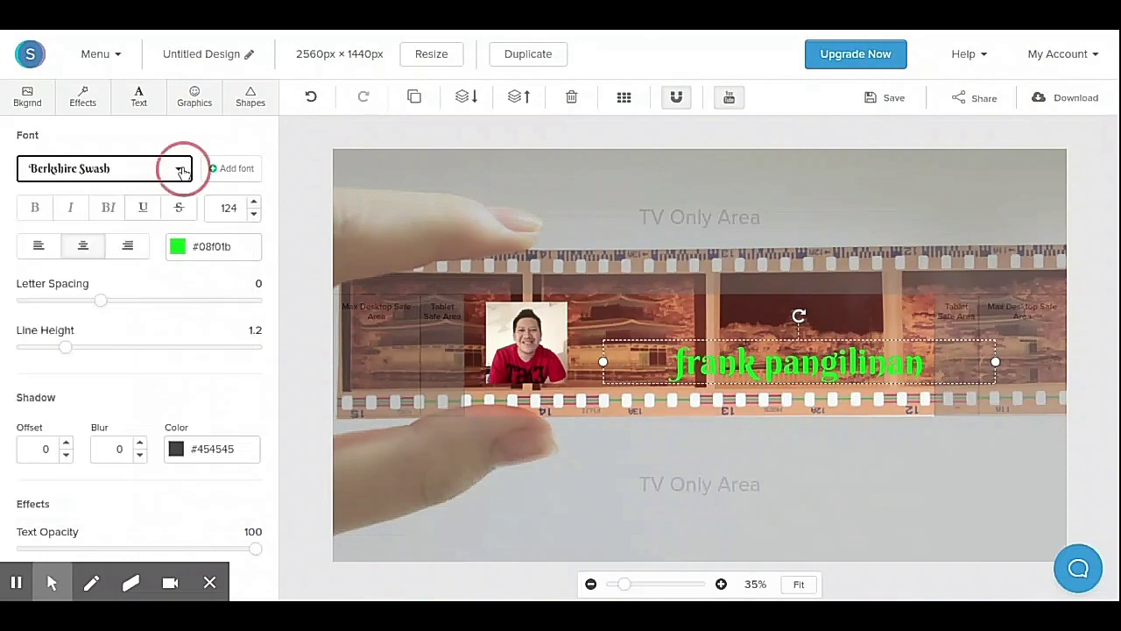
scroll(153, 372, down, 2)
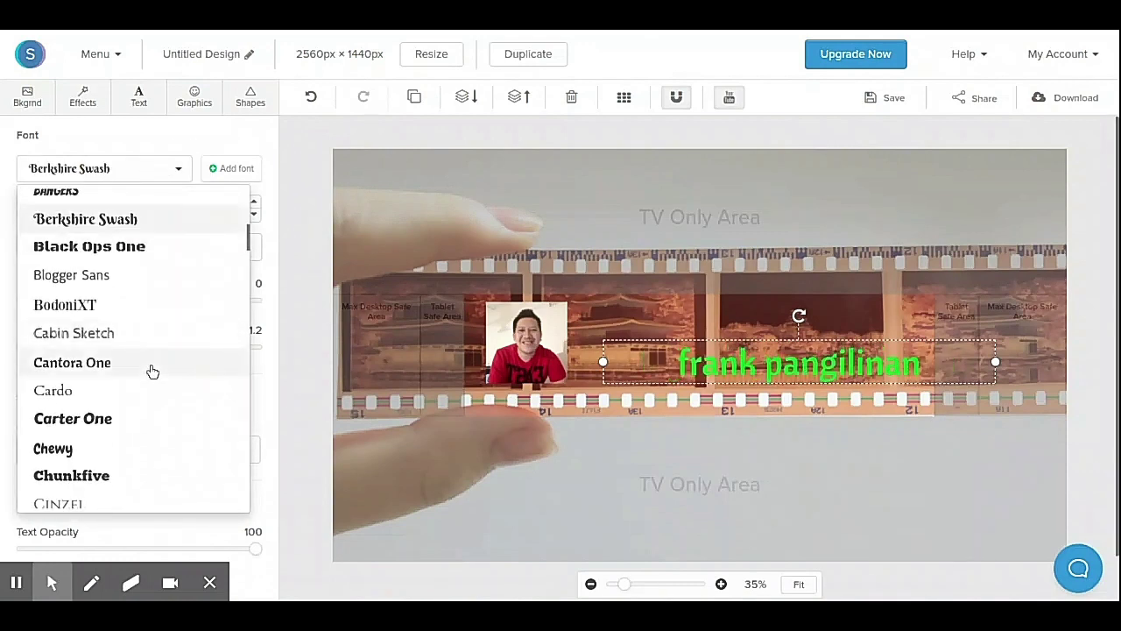
scroll(151, 375, down, 6)
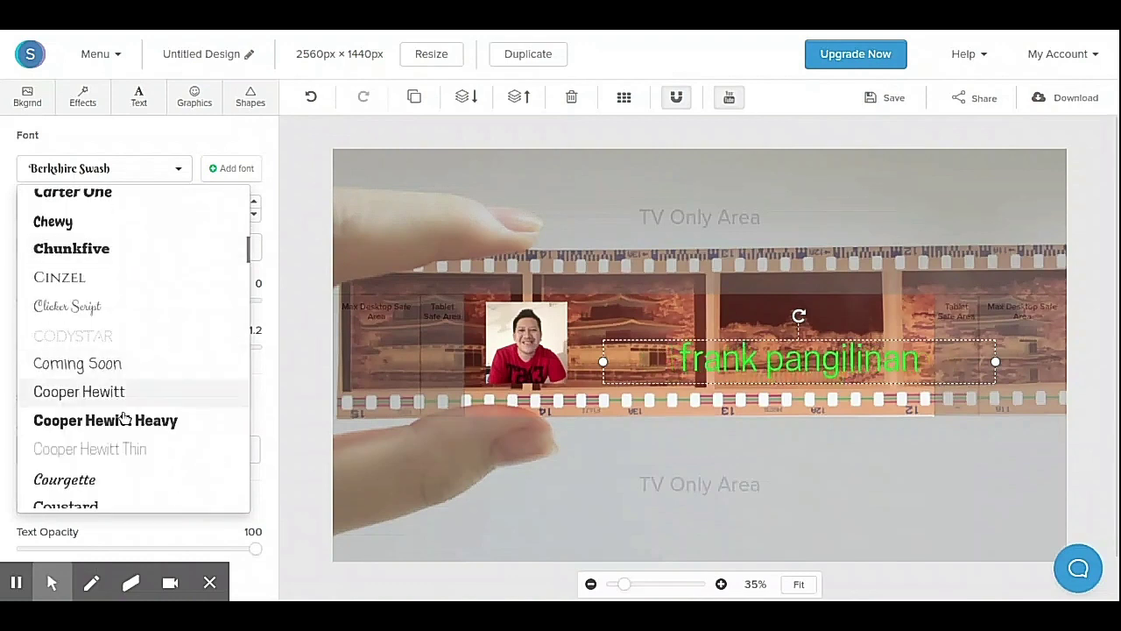
scroll(105, 480, down, 1)
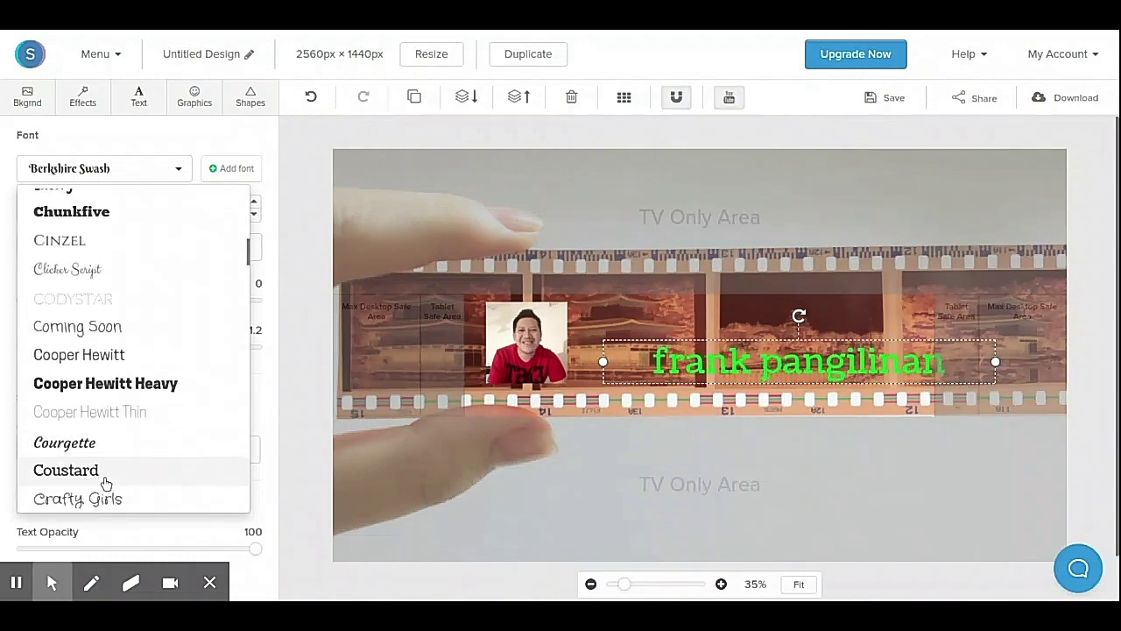
scroll(103, 480, down, 1)
click(106, 479)
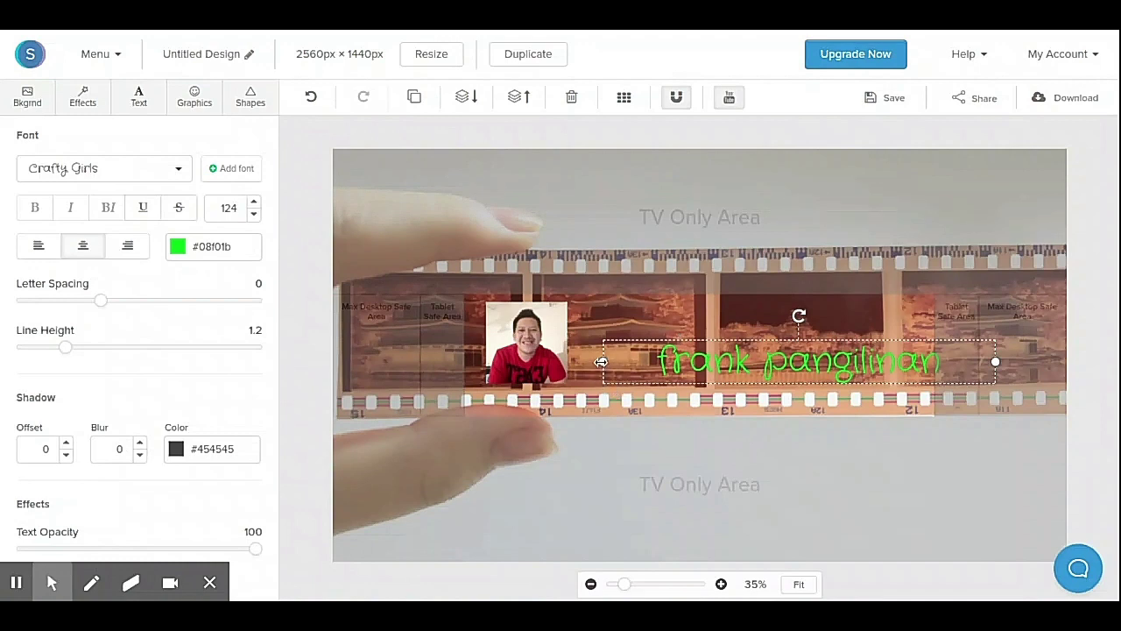
Step: Widen the name box to the left, nudge it up, and raise the font size to 146
drag(601, 362, 520, 362)
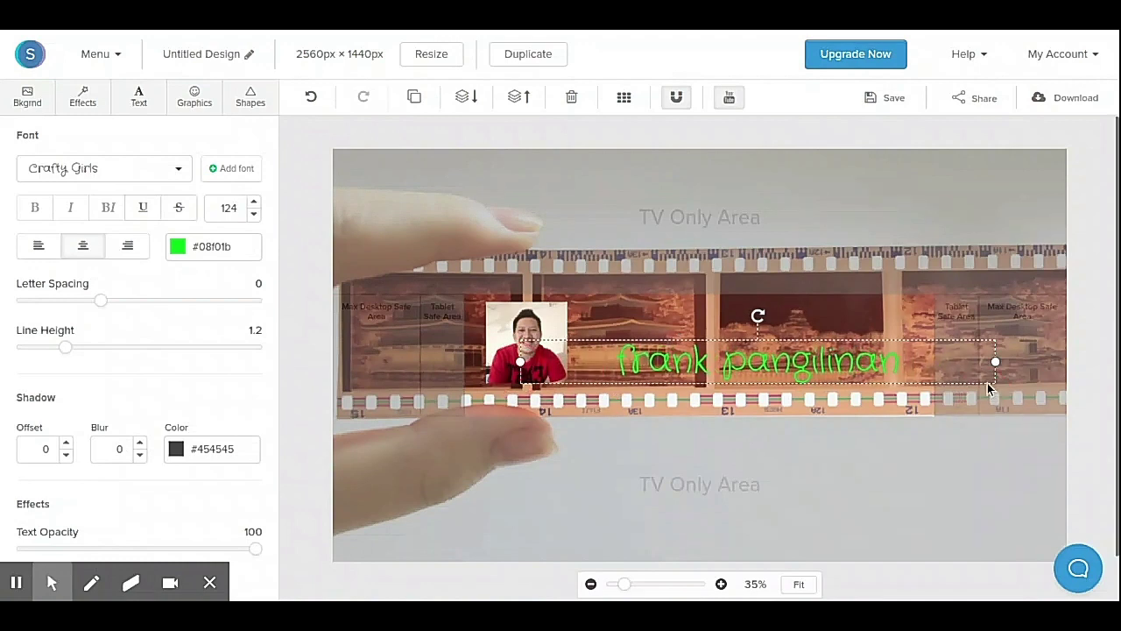
drag(829, 345, 817, 324)
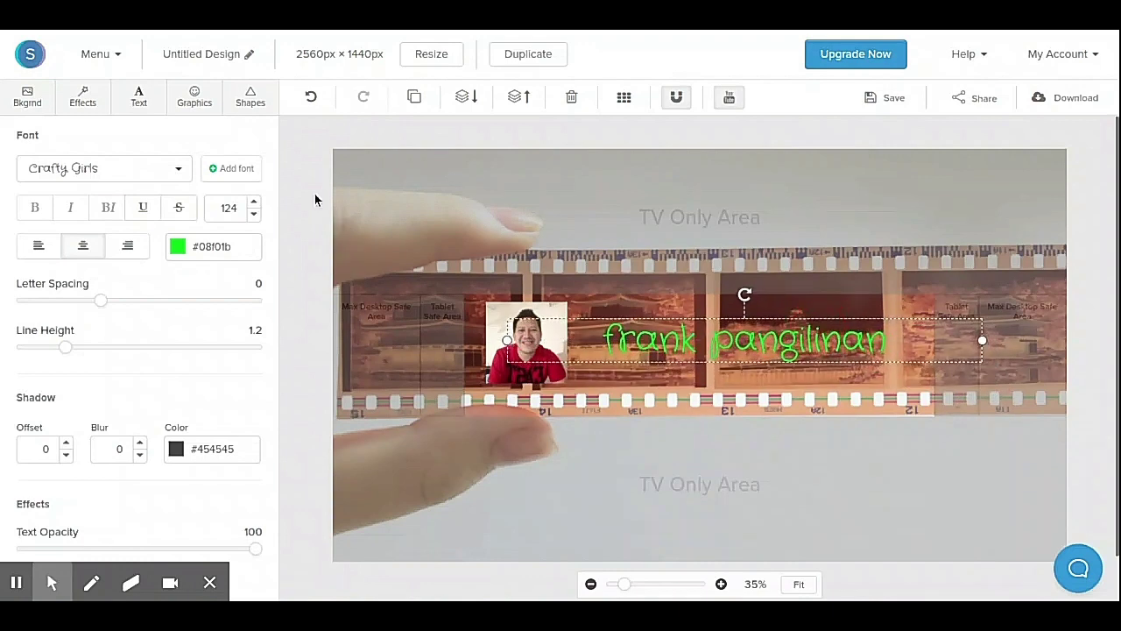
click(254, 204)
click(255, 204)
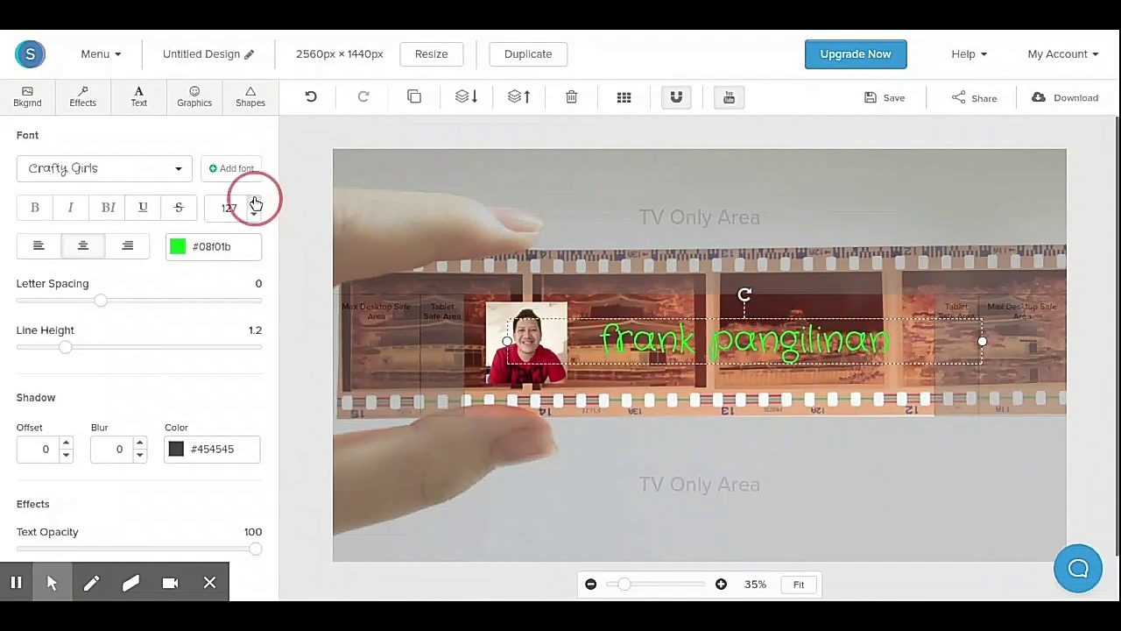
click(255, 203)
click(255, 202)
click(255, 203)
click(255, 203)
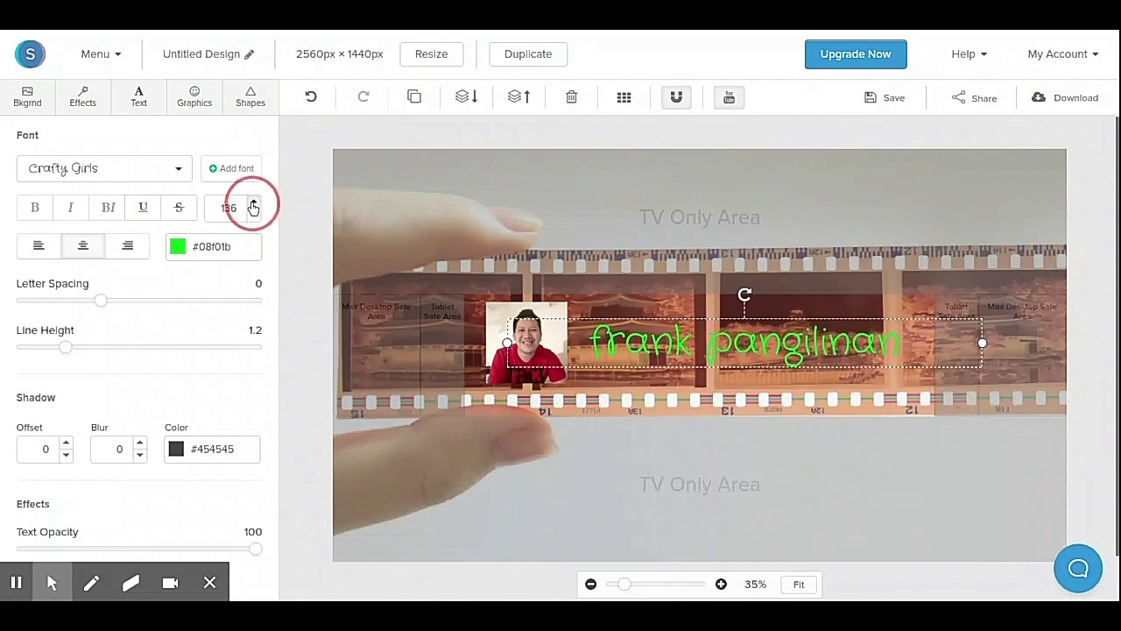
click(255, 203)
click(254, 204)
click(254, 204)
click(254, 204)
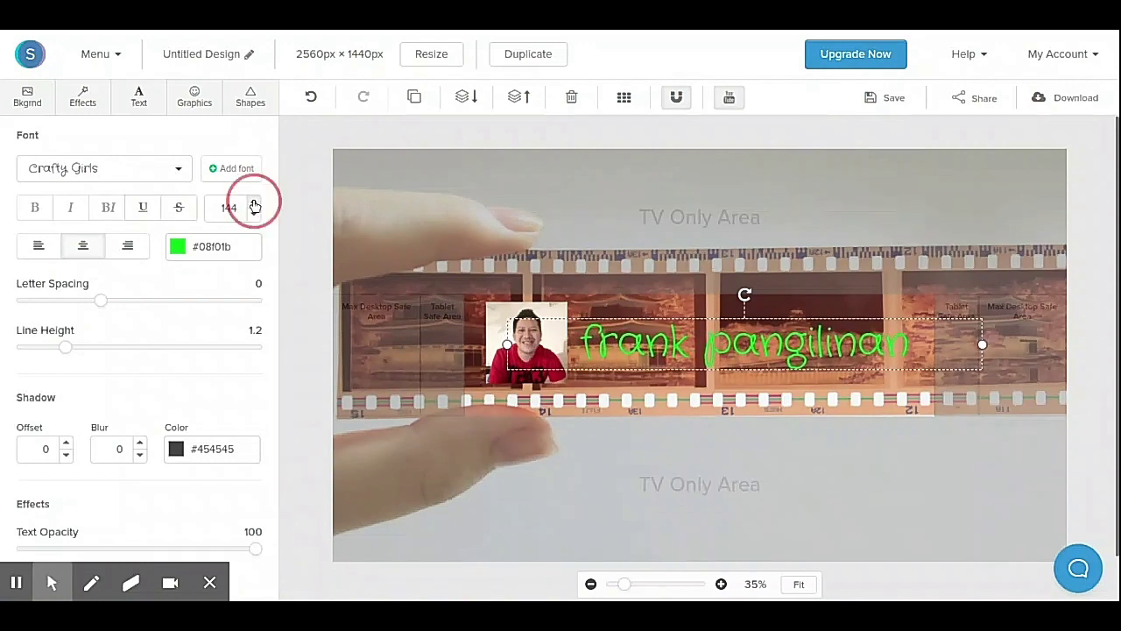
click(254, 204)
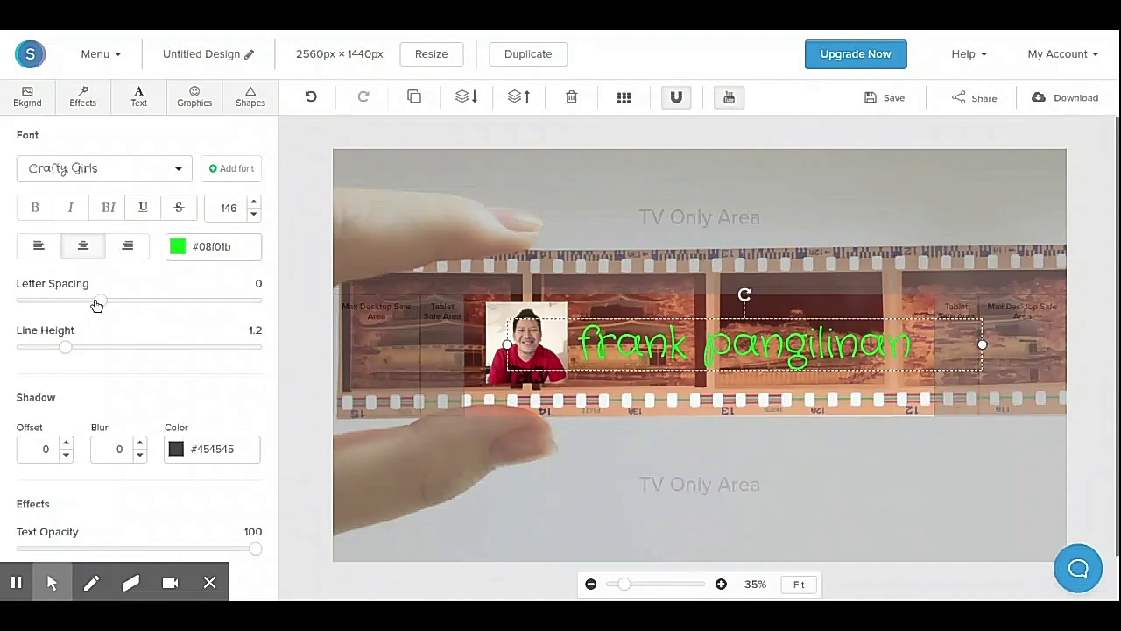
Step: Tighten the name's letter spacing to -2 and give it a near-white shadow with a larger offset
drag(102, 302, 85, 349)
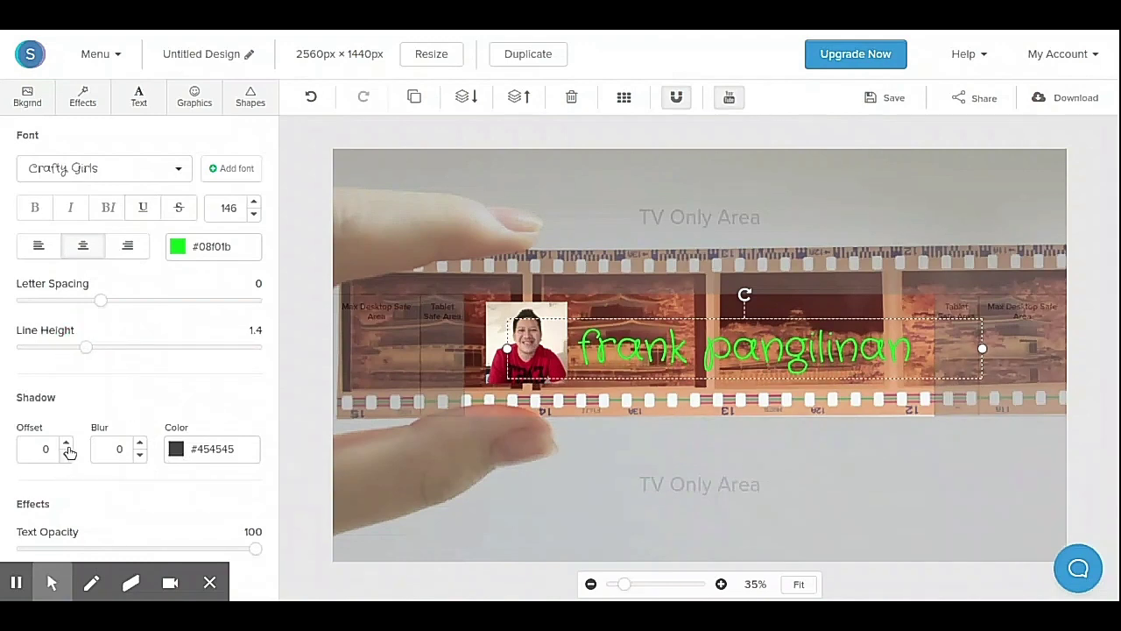
click(176, 448)
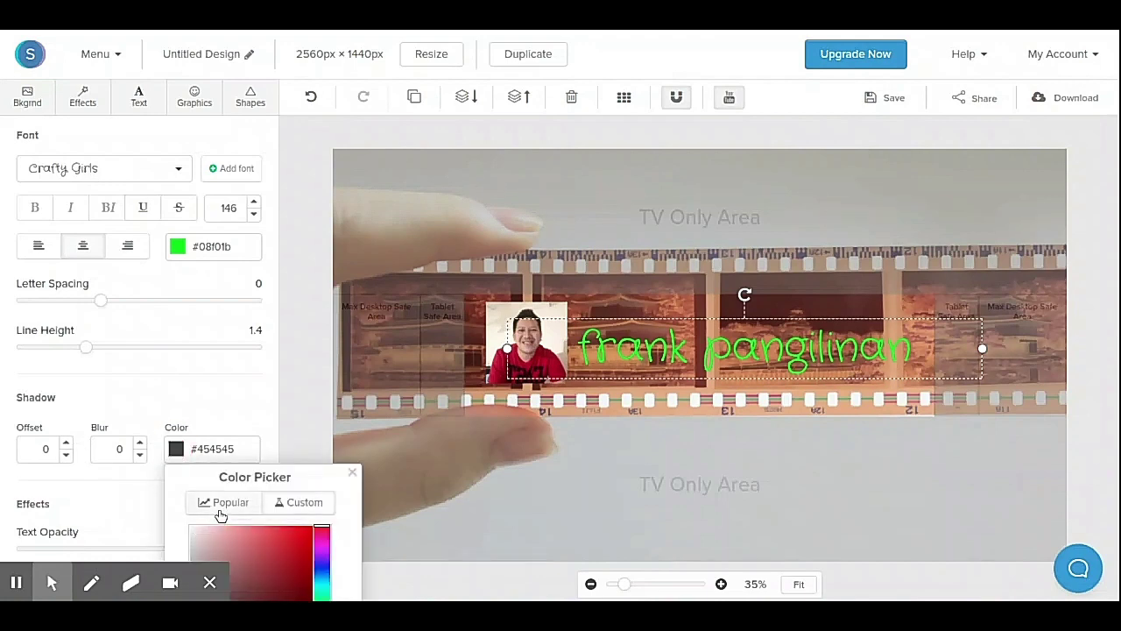
click(194, 526)
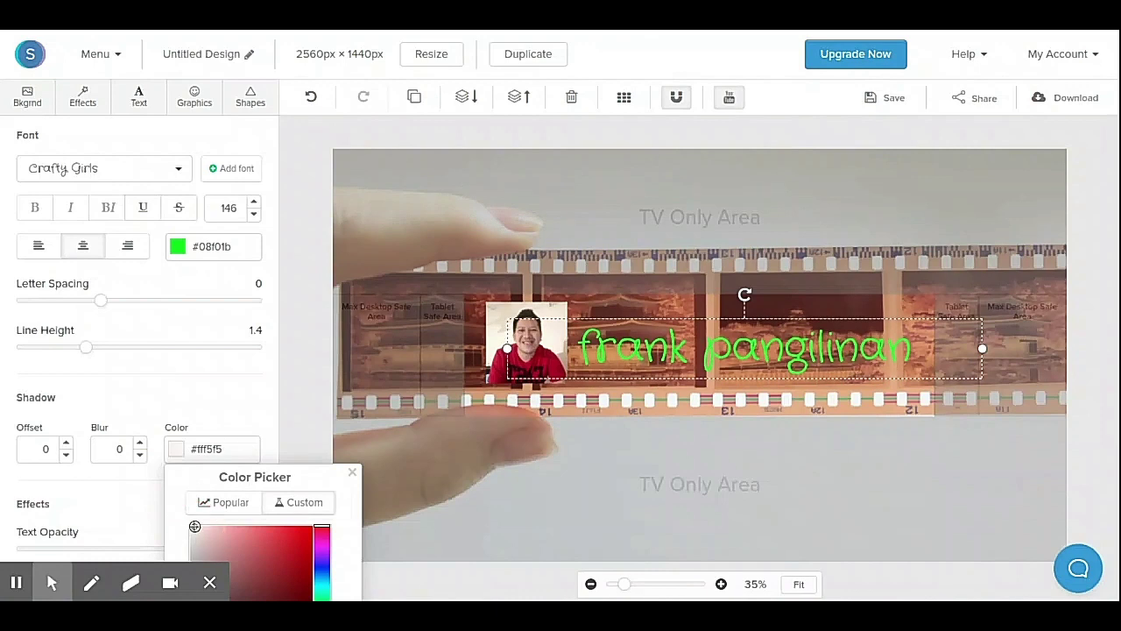
click(68, 444)
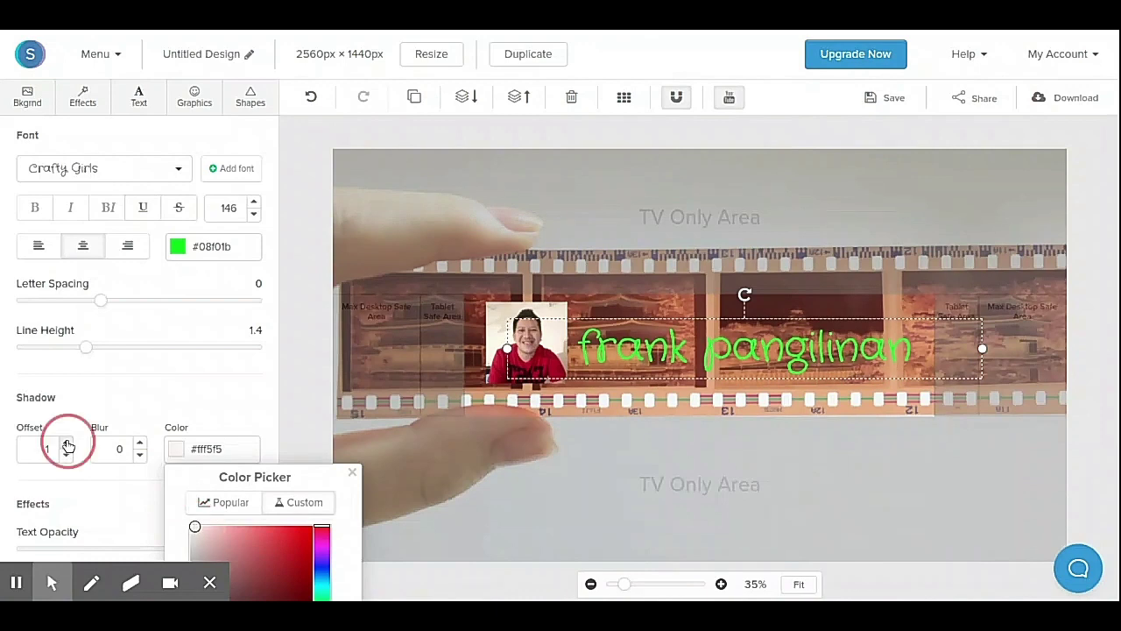
click(68, 444)
click(68, 444)
click(67, 444)
click(67, 444)
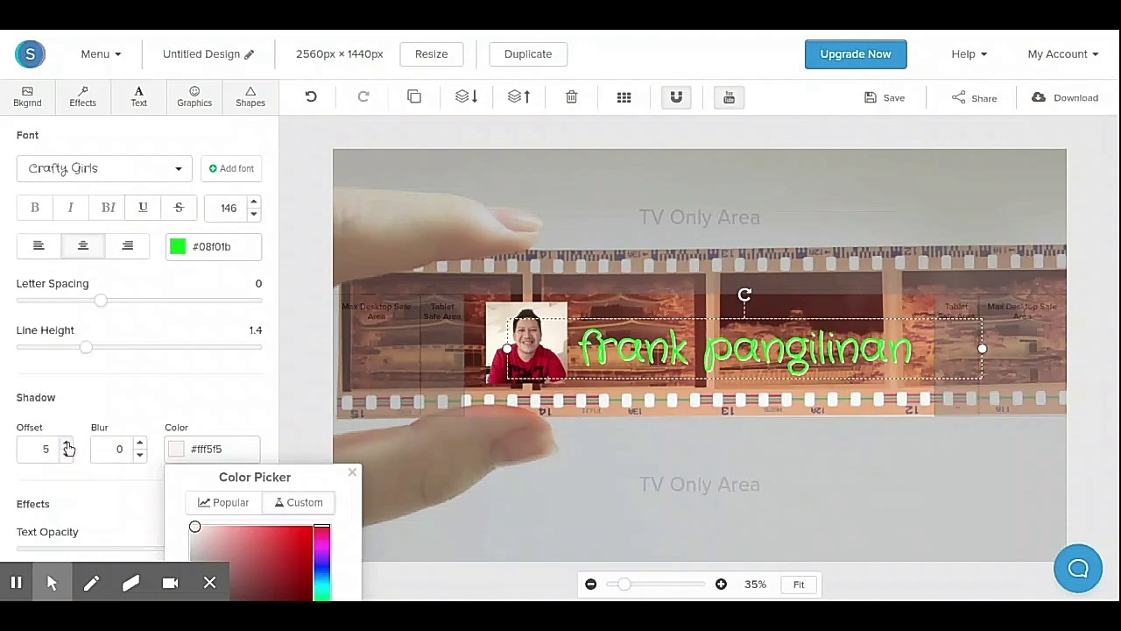
Step: Make the name's shadow bright red (#ed0505) and push its offset to 7
click(306, 533)
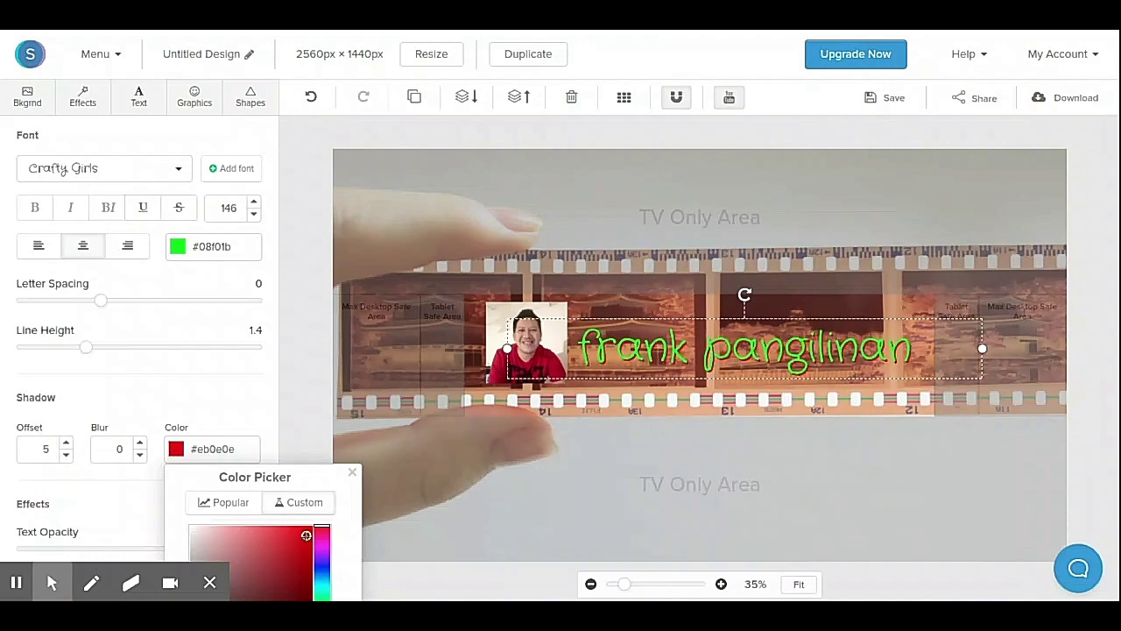
click(193, 532)
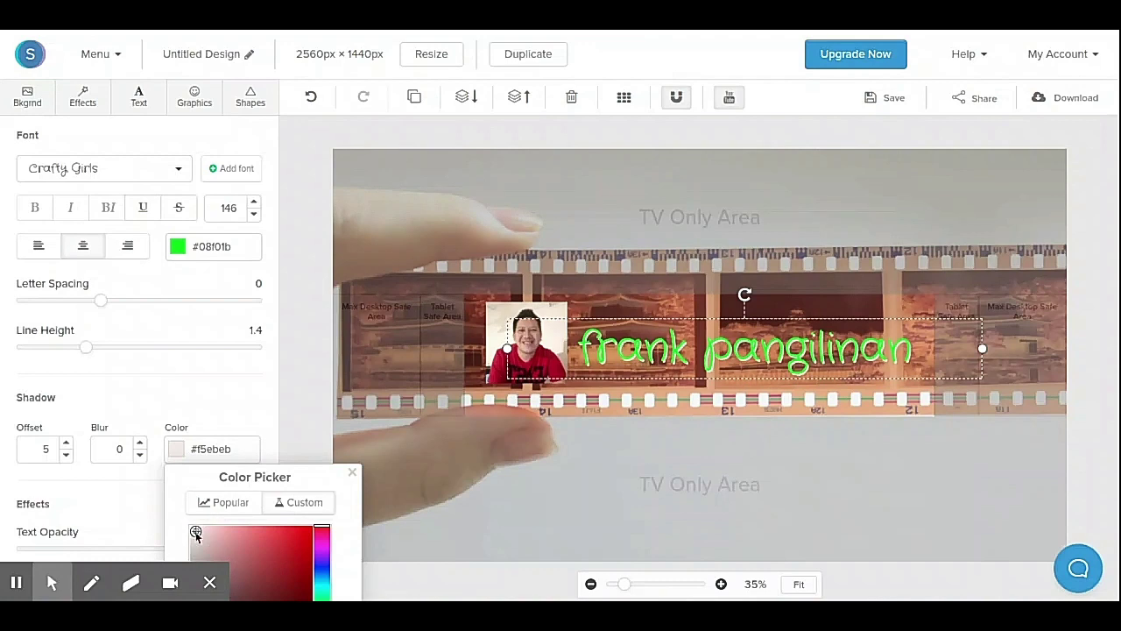
click(311, 533)
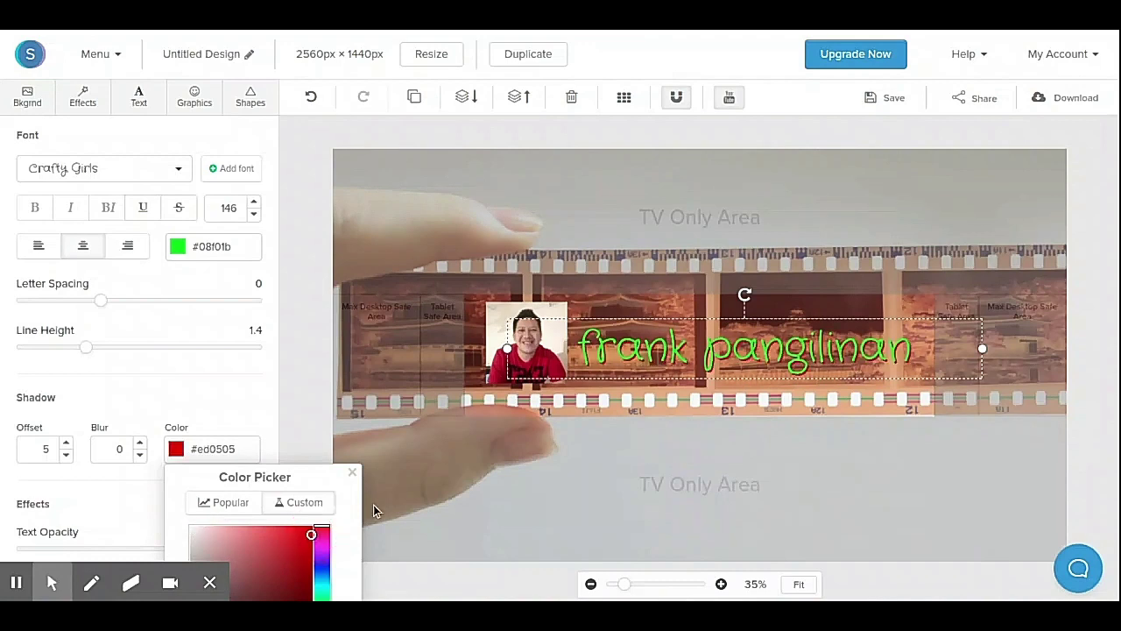
click(67, 443)
click(68, 445)
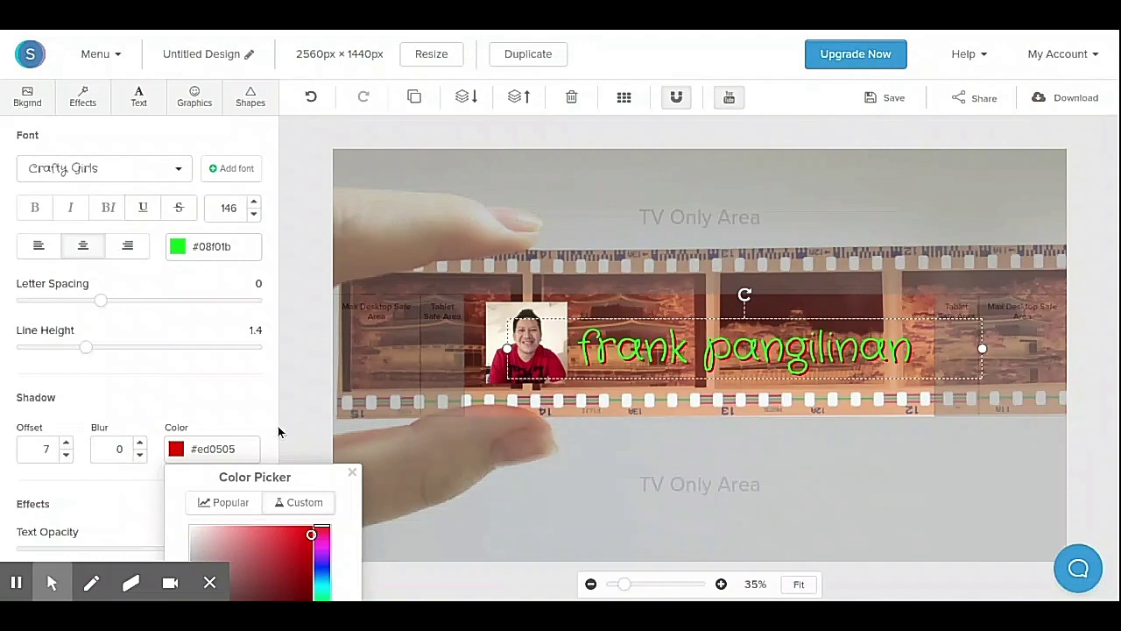
click(349, 474)
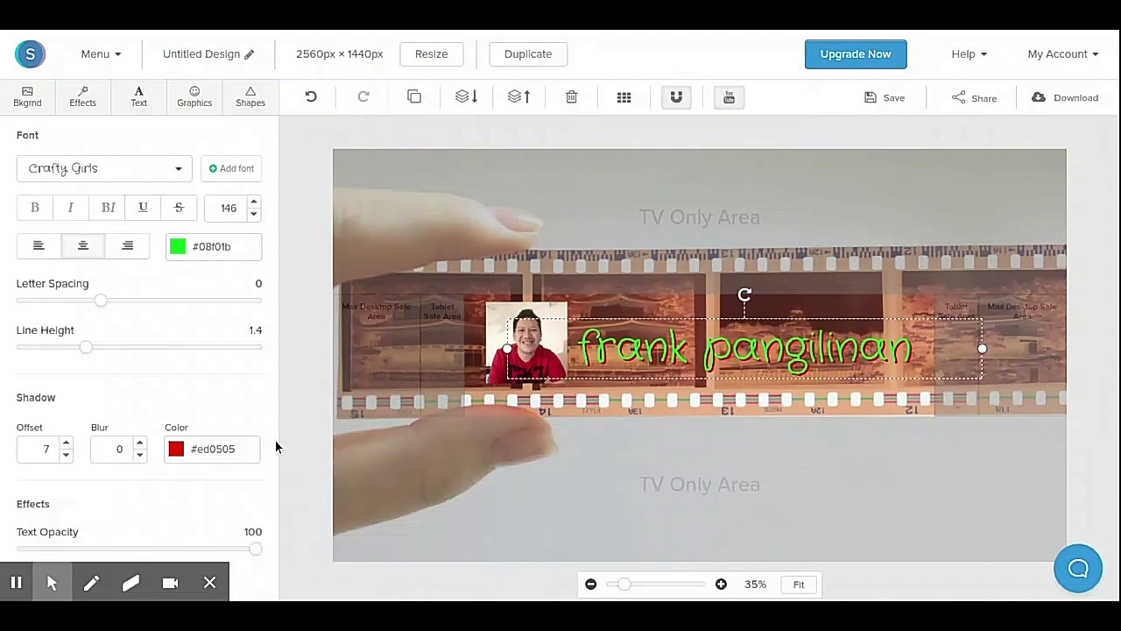
click(809, 494)
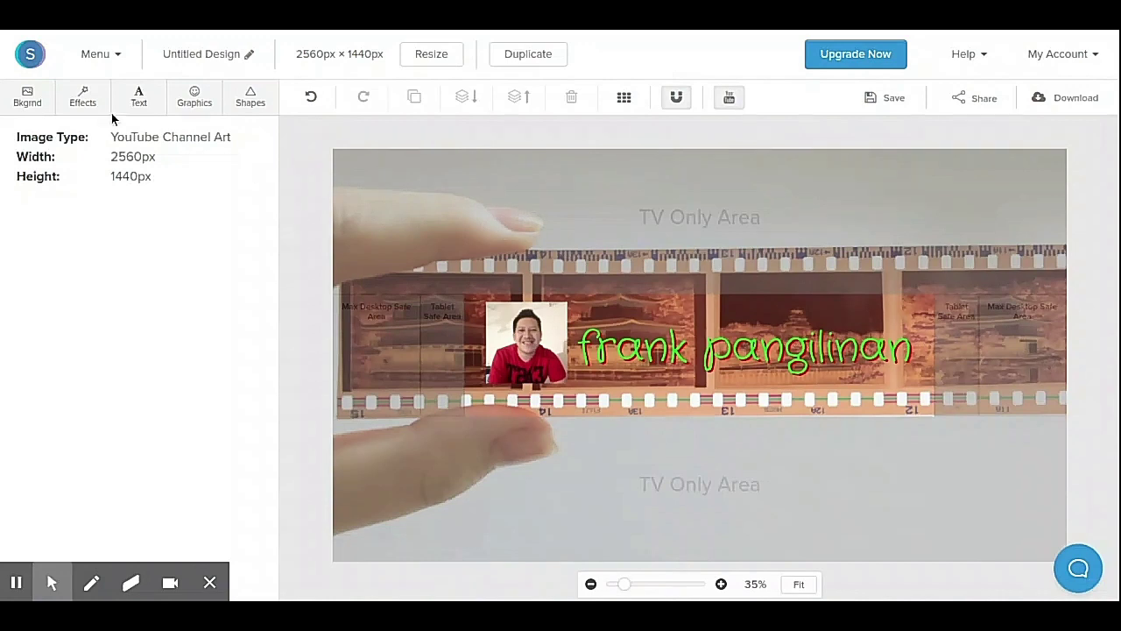
Step: Add a Sanchez size-46 subheading, move it above the film strip, and erase its placeholder wording
click(142, 109)
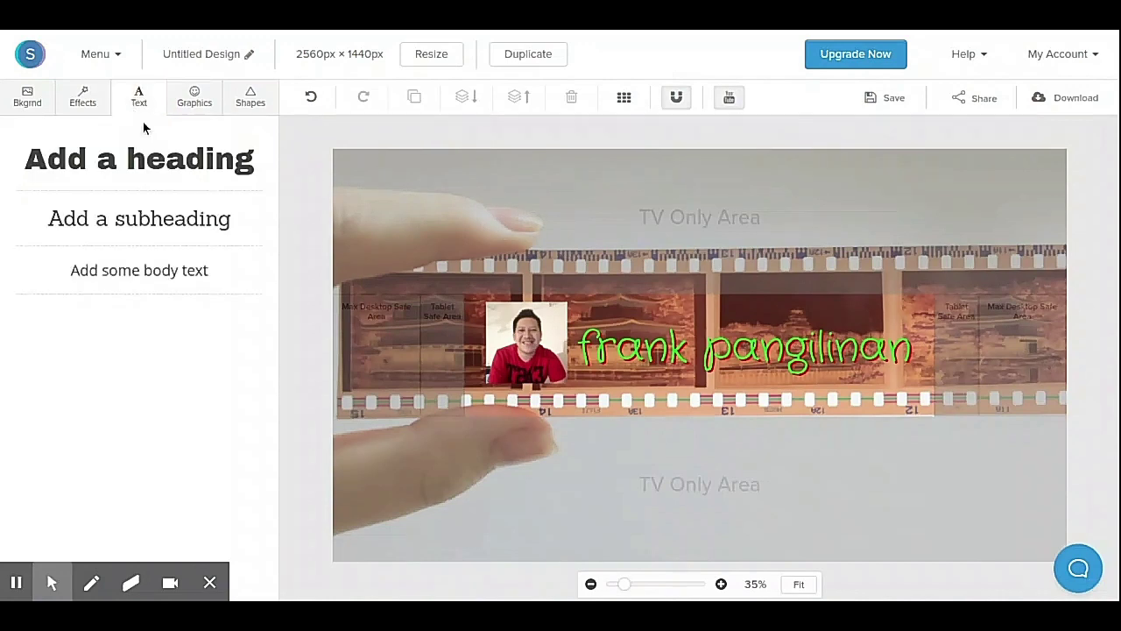
click(136, 222)
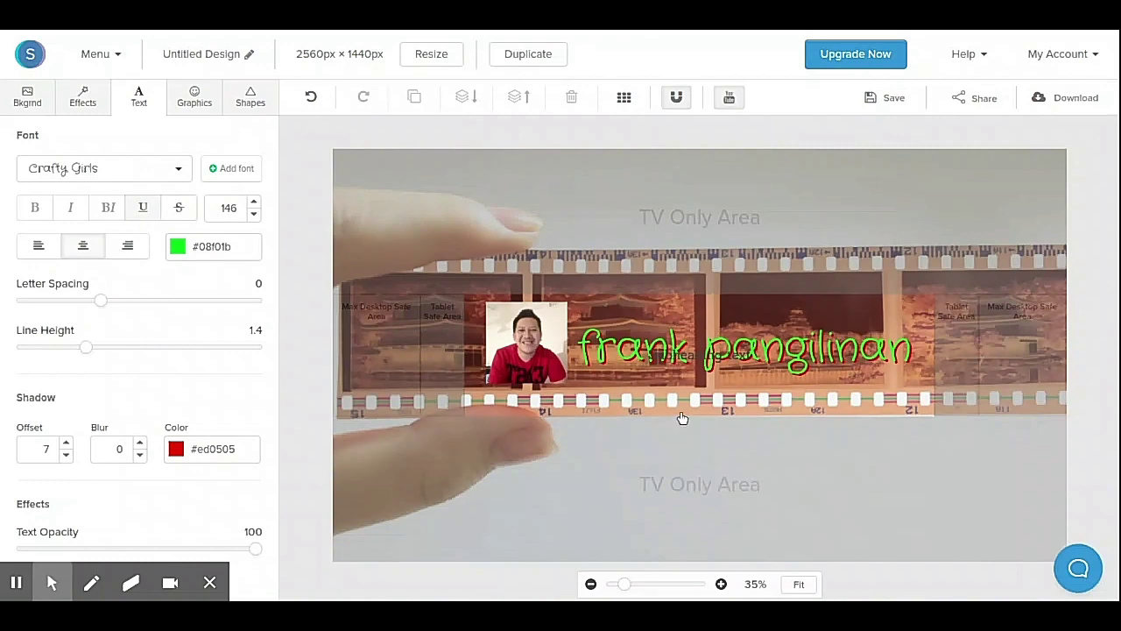
drag(732, 357, 719, 212)
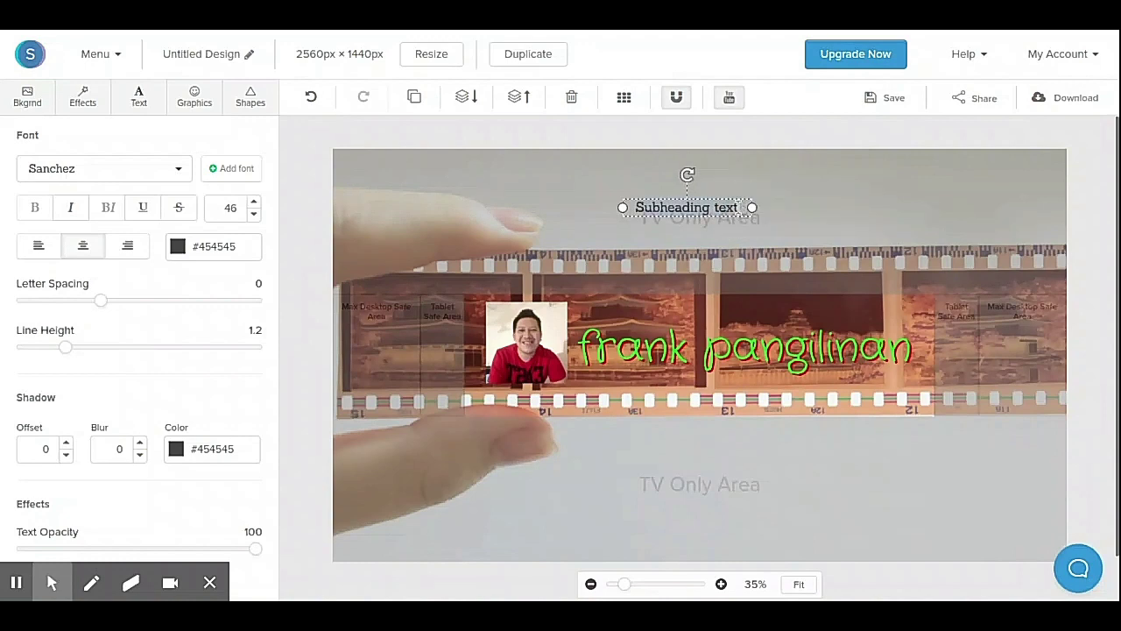
drag(743, 211, 742, 208)
key(BackSpace)
key(BackSpace)
key(BackSpace)
key(BackSpace)
key(BackSpace)
key(BackSpace)
key(BackSpace)
key(BackSpace)
key(BackSpace)
key(BackSpace)
key(BackSpace)
key(BackSpace)
key(BackSpace)
key(BackSpace)
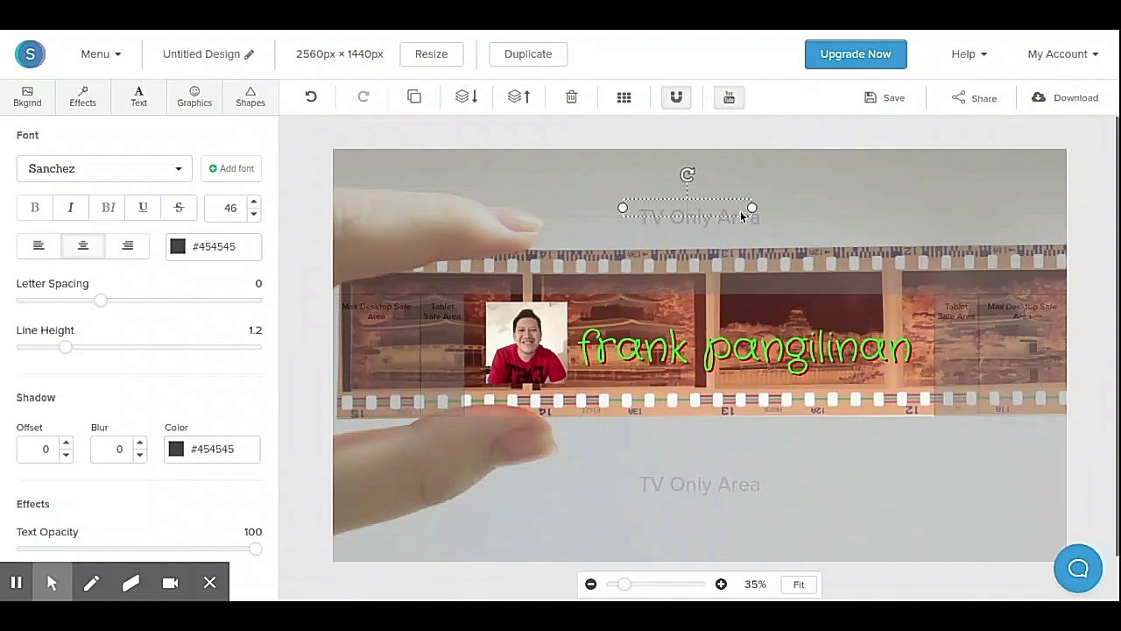
Step: Enter the tagline 'travel the world and amazing people' and widen its box to one line
text(travel the world)
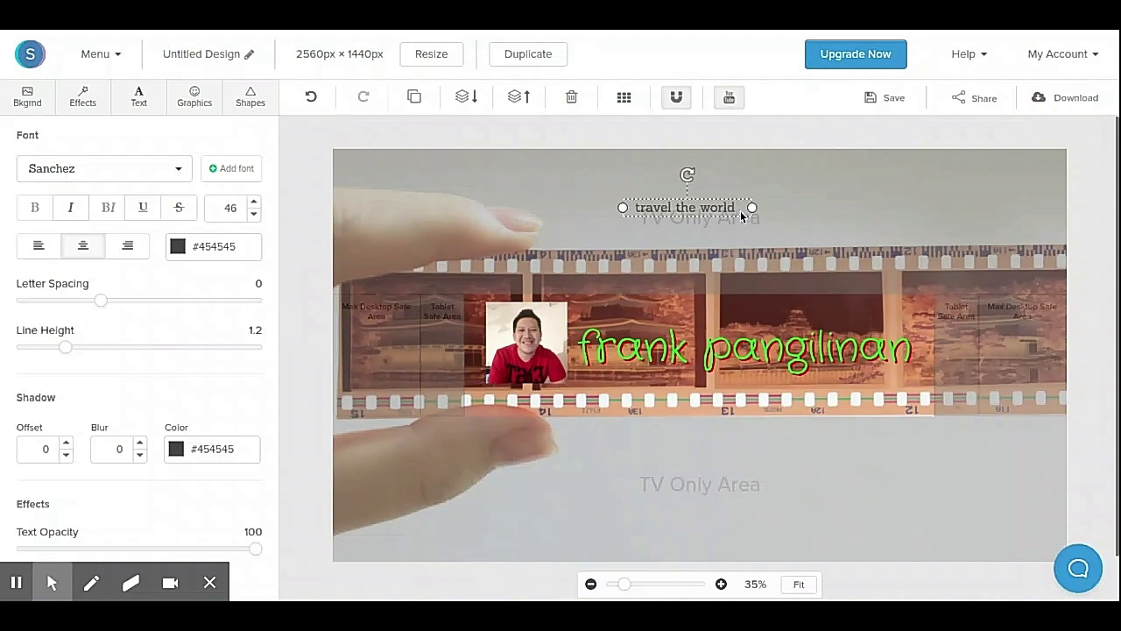
text( and)
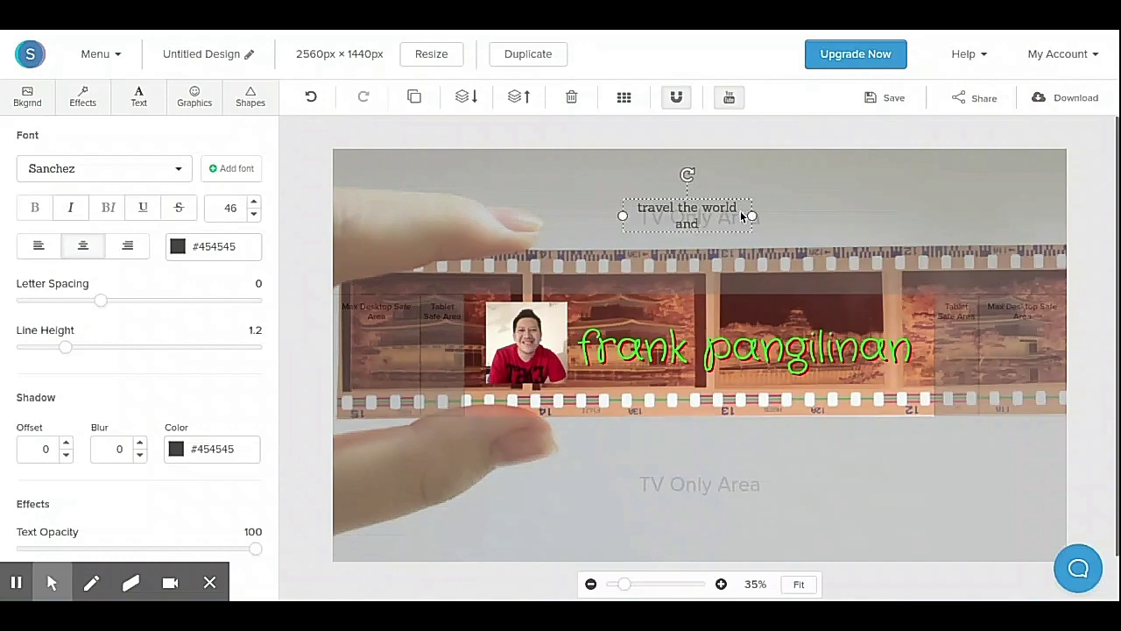
text( amazing people)
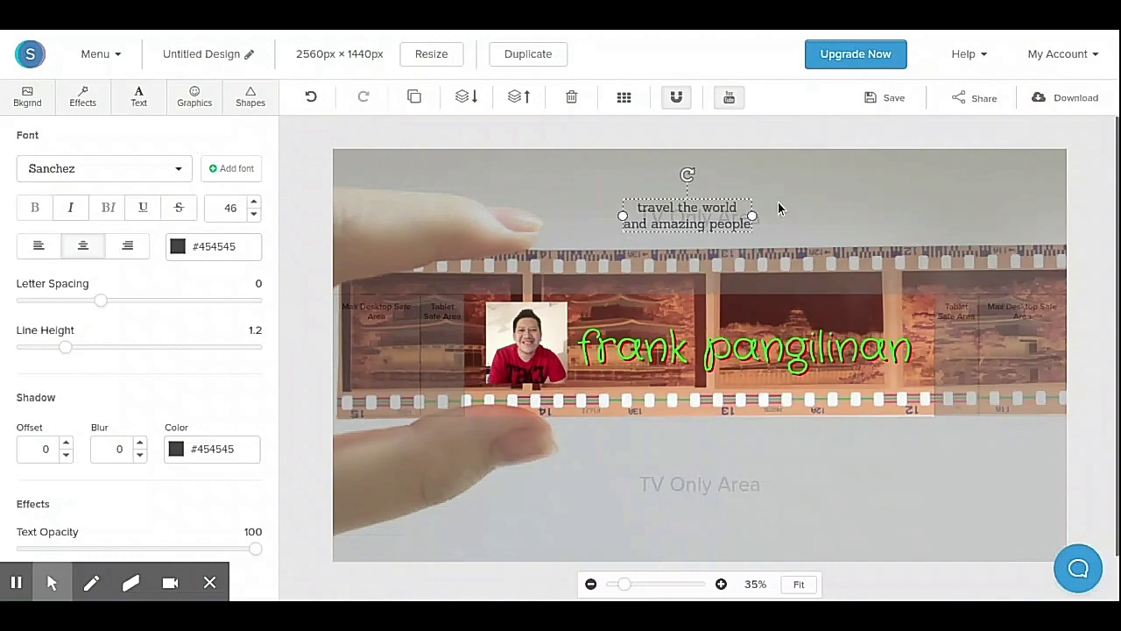
drag(751, 216, 921, 238)
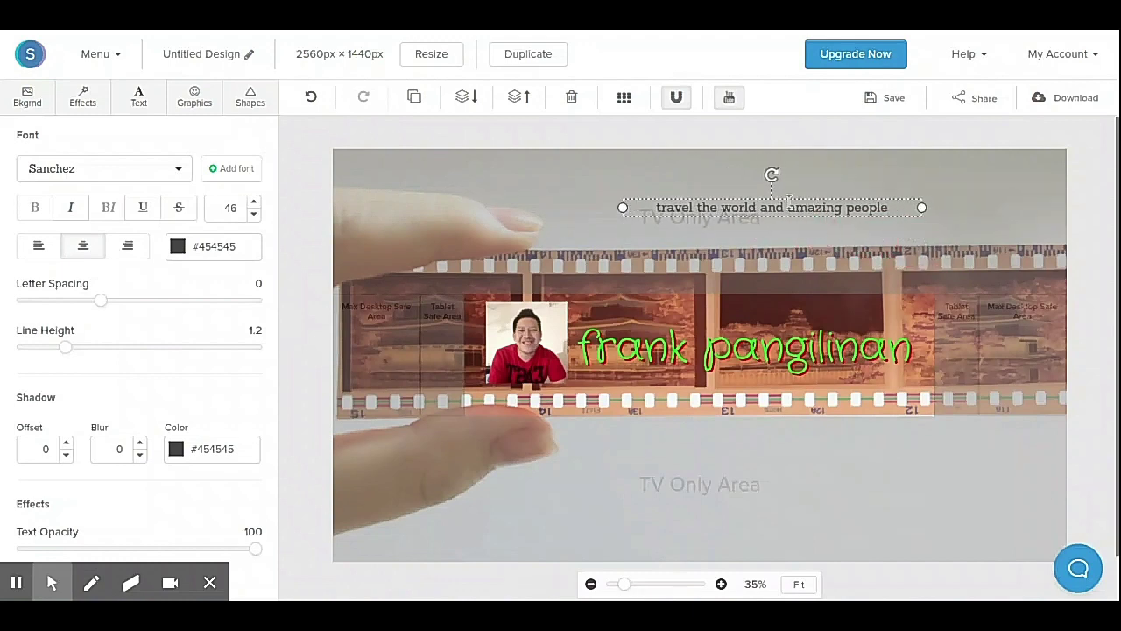
click(778, 207)
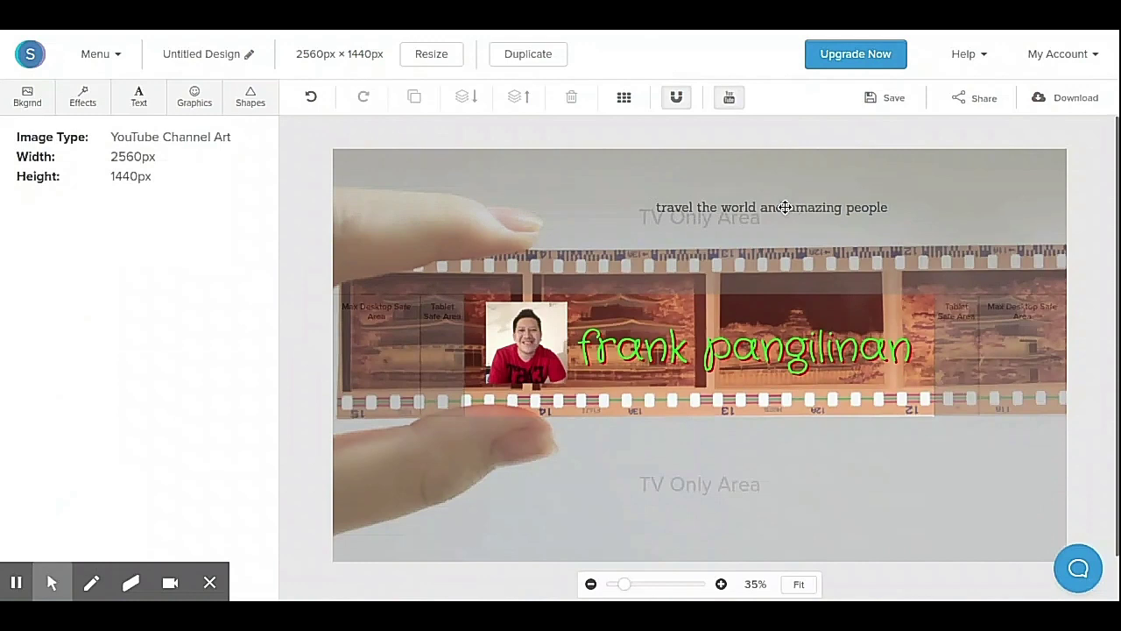
Step: Move the tagline under the green name, nudge the name up, and fine-tune the tagline's position
drag(785, 207, 724, 375)
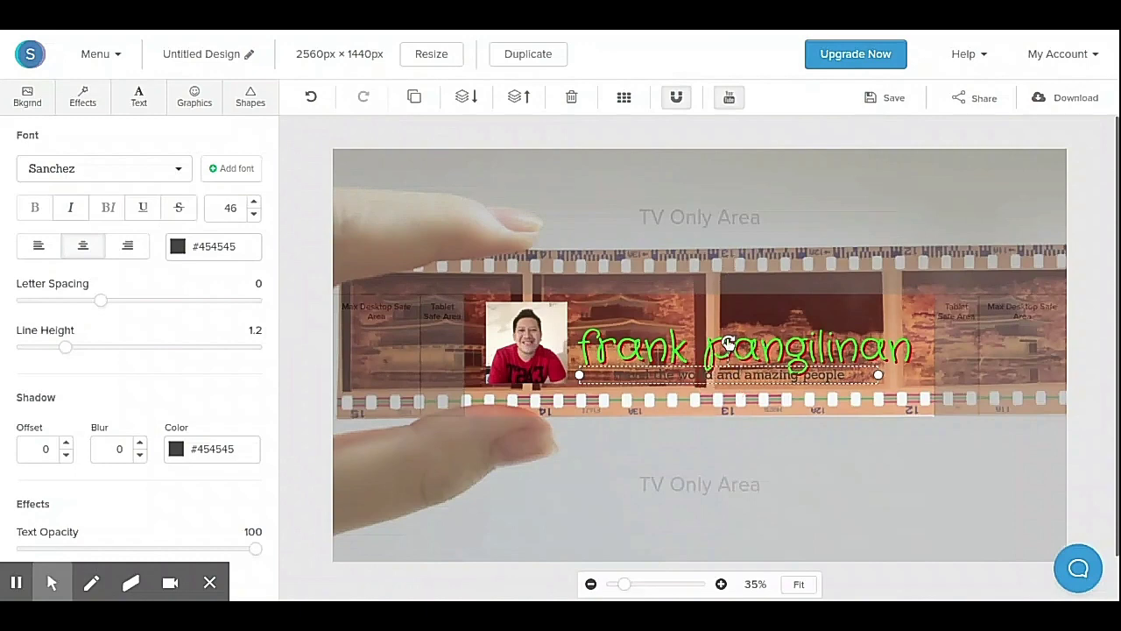
click(762, 331)
mouse_move(801, 346)
mouse_down()
mouse_move(794, 329)
mouse_move(791, 348)
mouse_up()
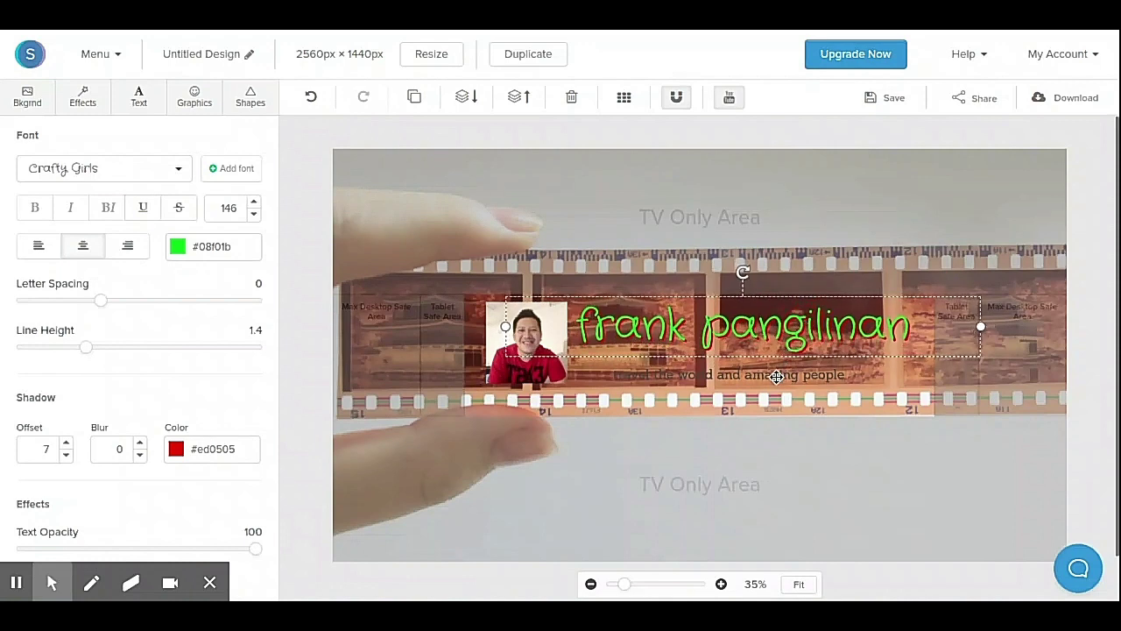
click(779, 375)
drag(779, 375, 785, 368)
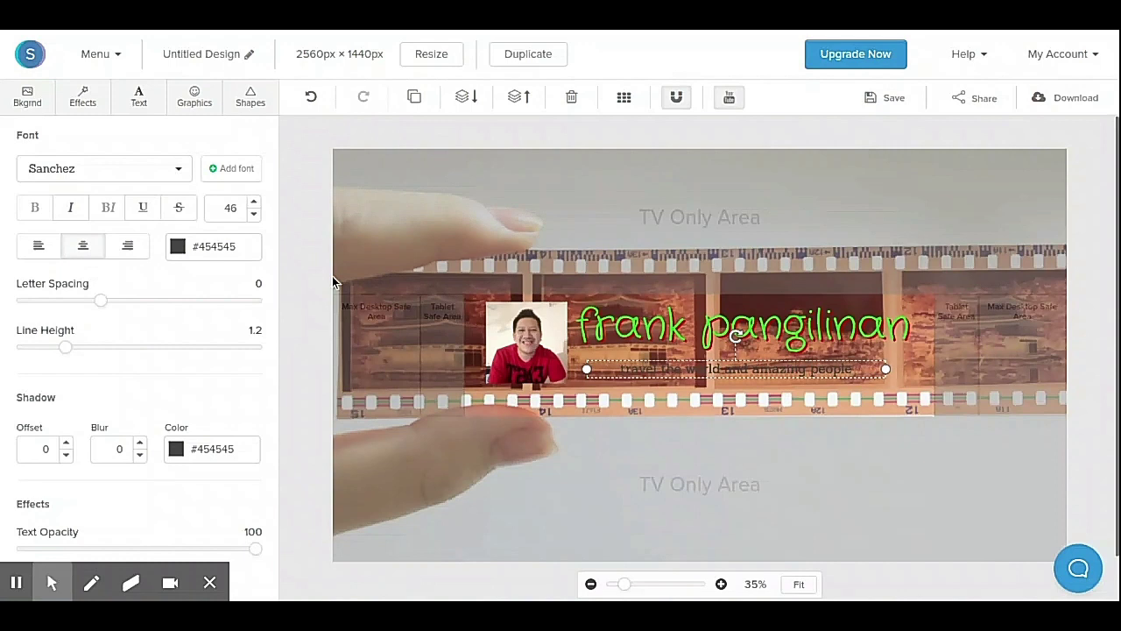
Step: Colour the tagline text bright blue (#2817e8)
click(176, 246)
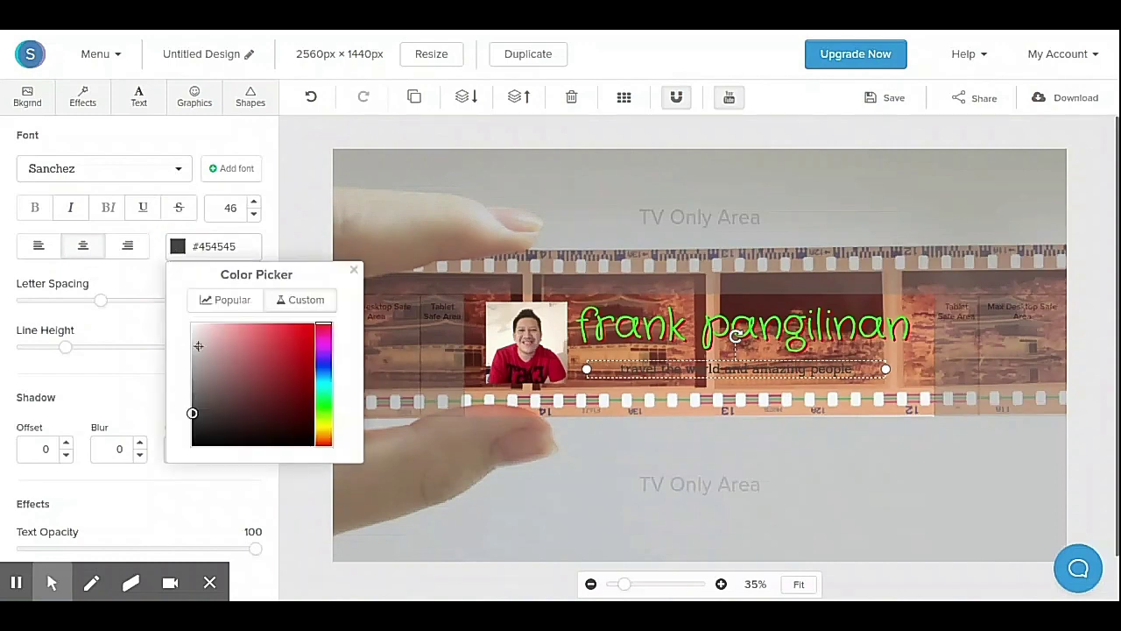
click(325, 362)
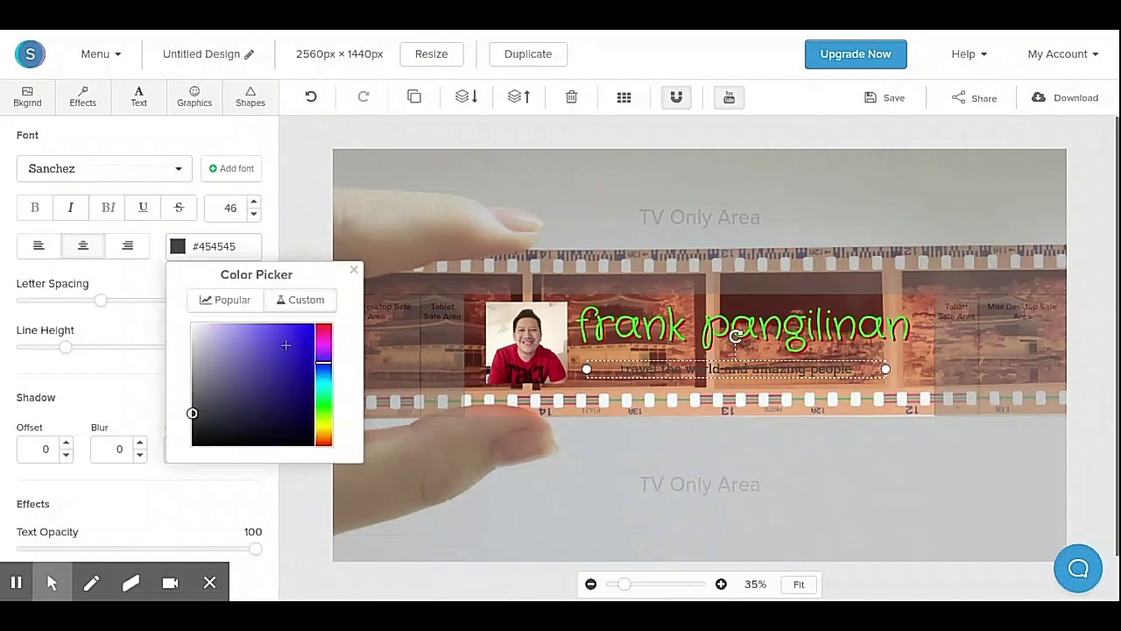
click(303, 335)
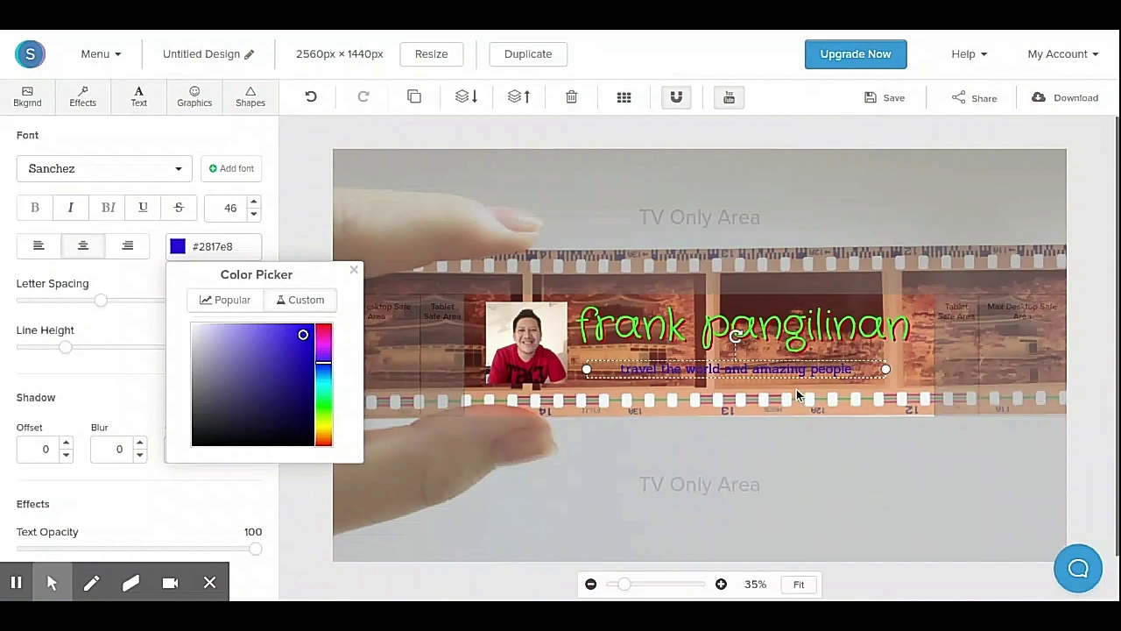
Step: Set the tagline in the Ultra typeface after trying Rubik One
click(178, 168)
click(123, 267)
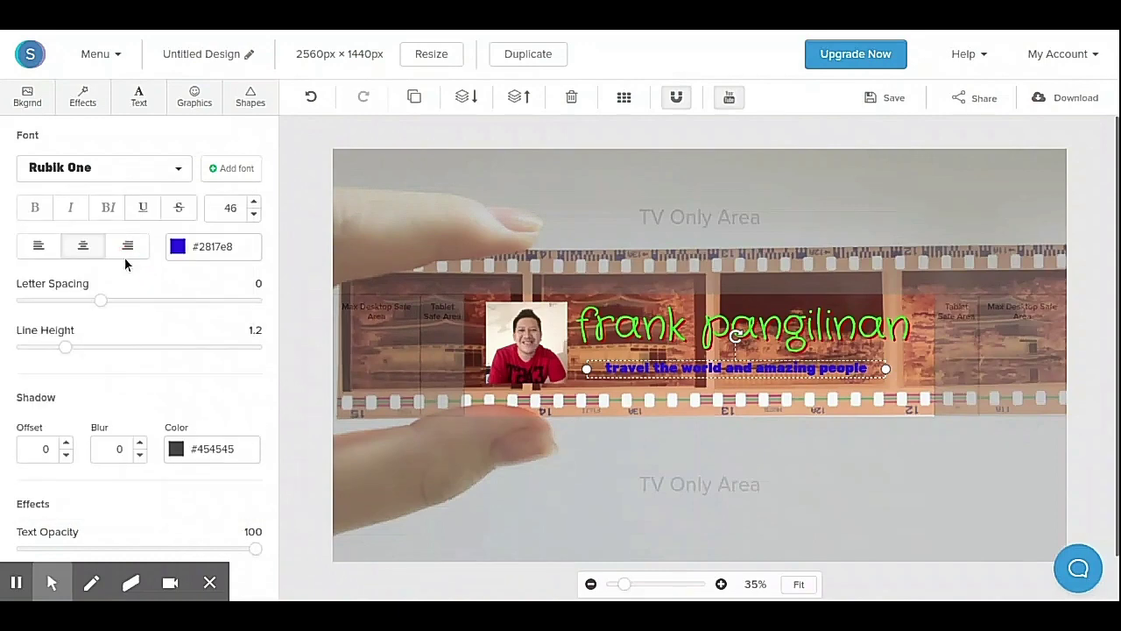
click(176, 167)
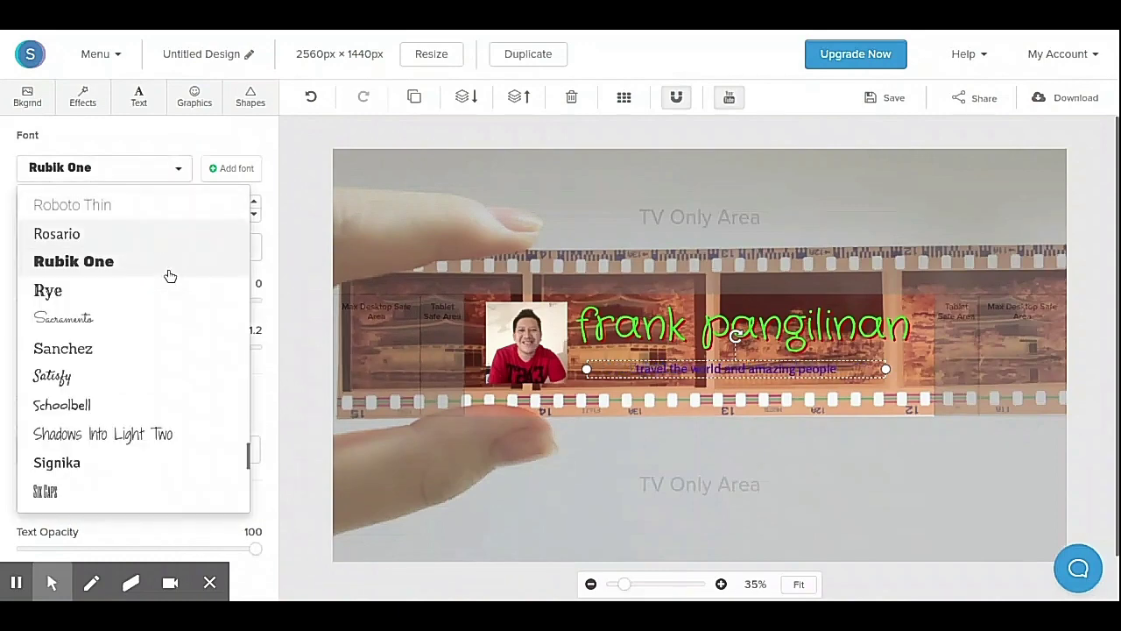
scroll(169, 285, down, 10)
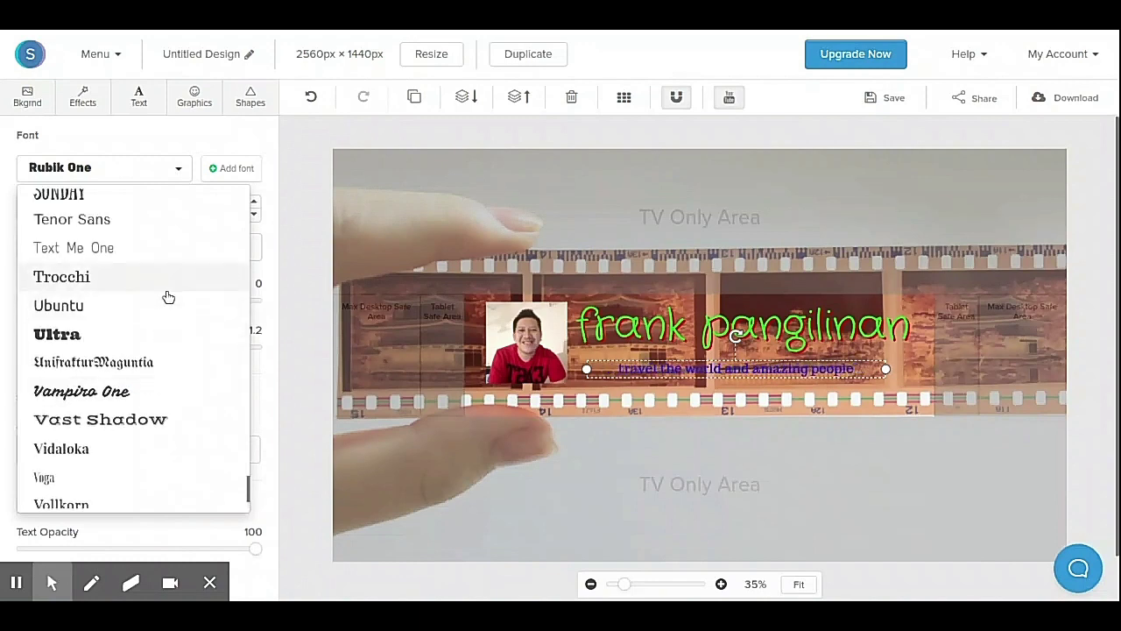
click(145, 338)
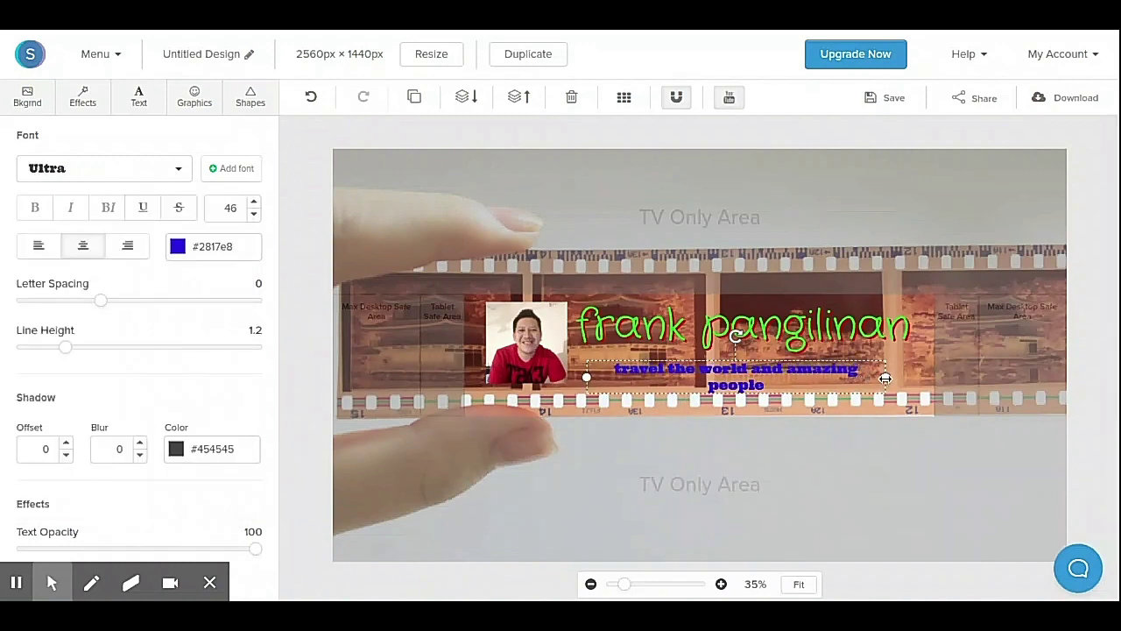
Step: Widen the tagline box to fit one line, trying darker blue and cyan text colours
drag(885, 379, 912, 377)
click(182, 249)
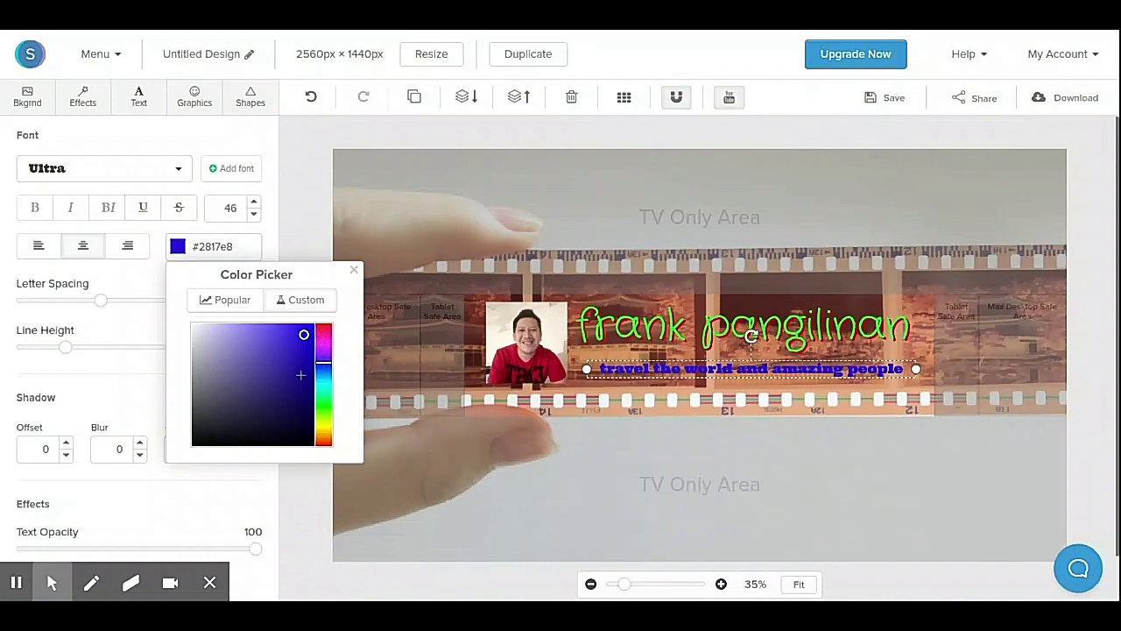
click(299, 375)
click(324, 382)
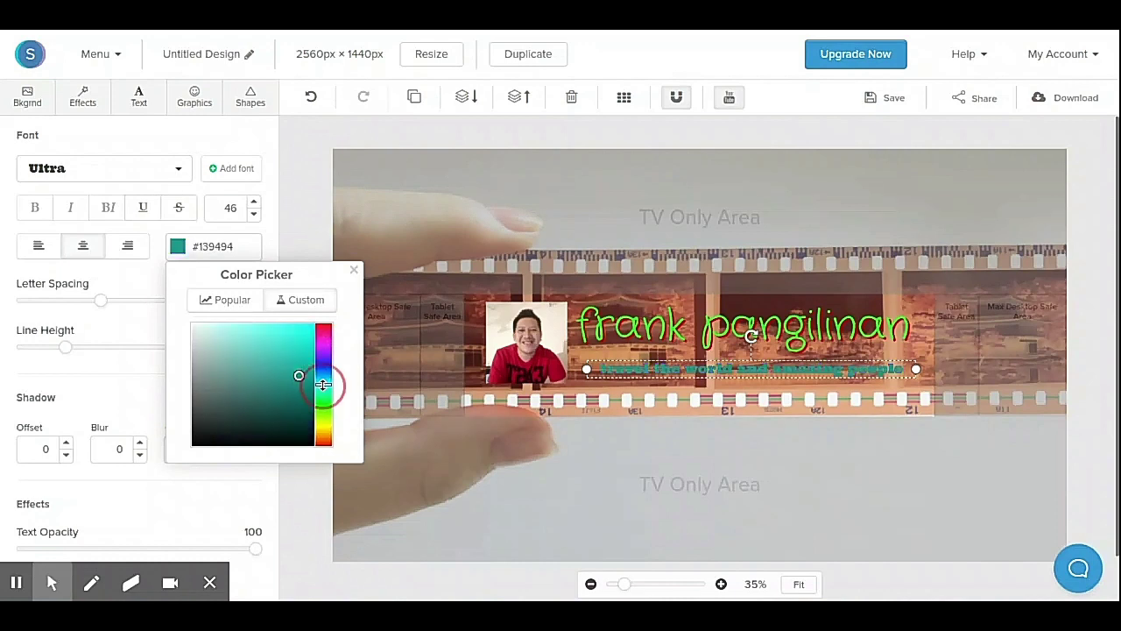
click(304, 333)
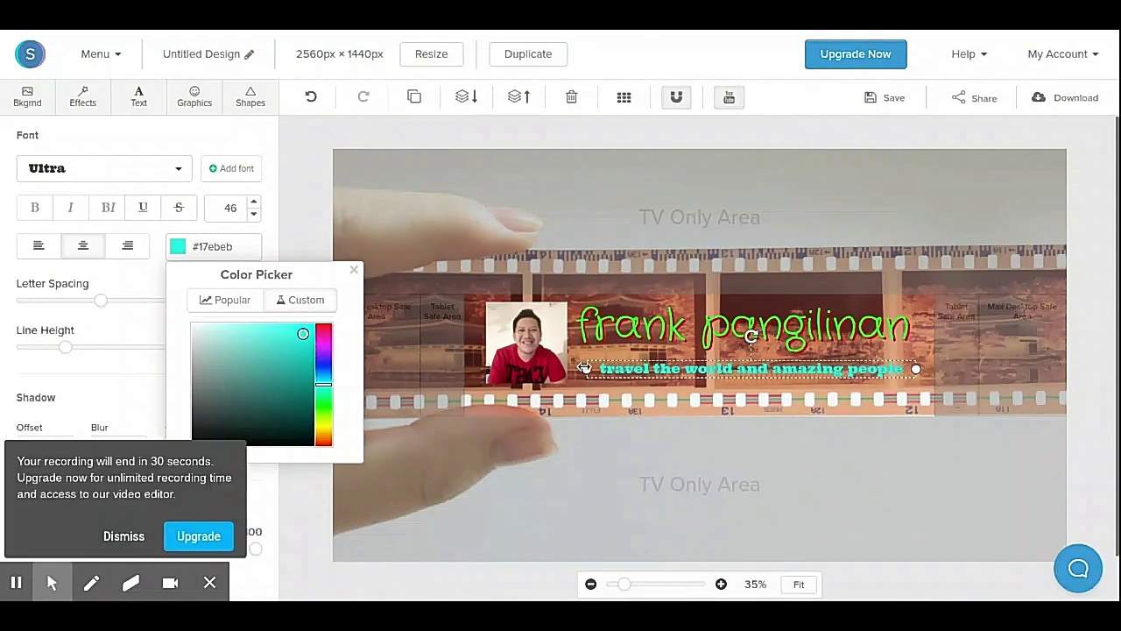
drag(587, 368, 579, 369)
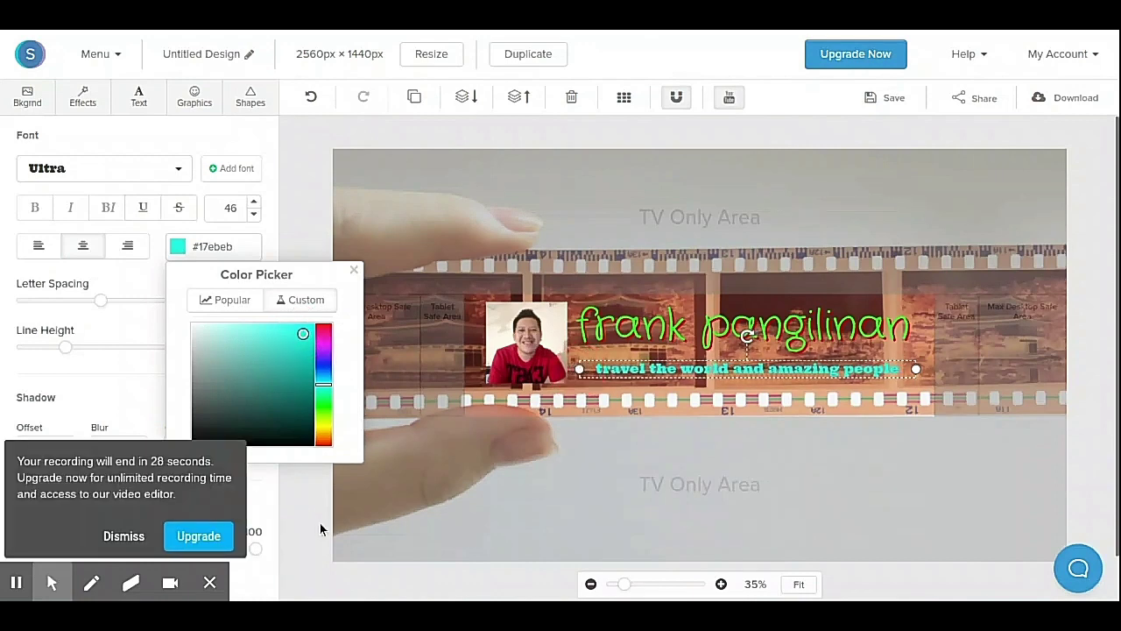
click(124, 536)
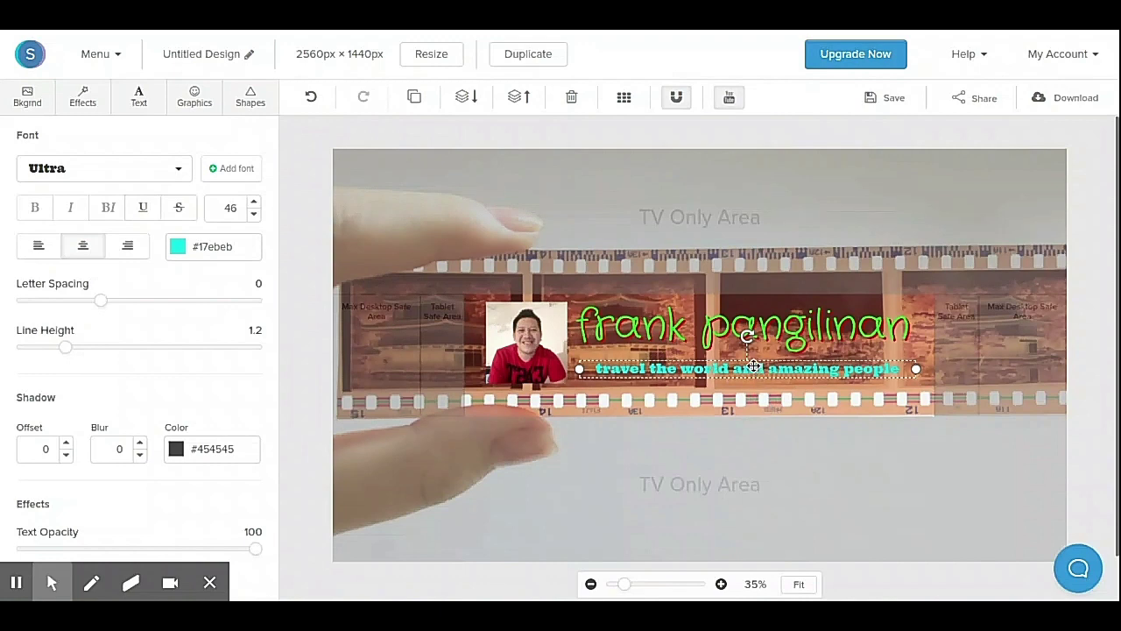
Step: Shift the tagline slightly left and up and recolour it near-white (#e9e9f5)
drag(760, 369, 750, 367)
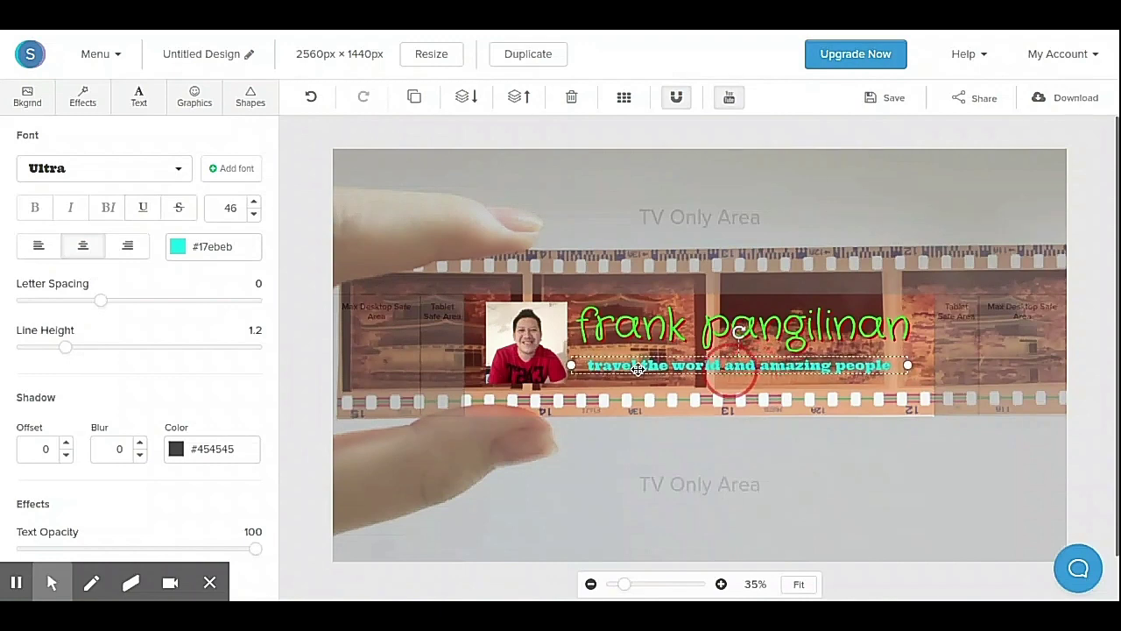
click(179, 253)
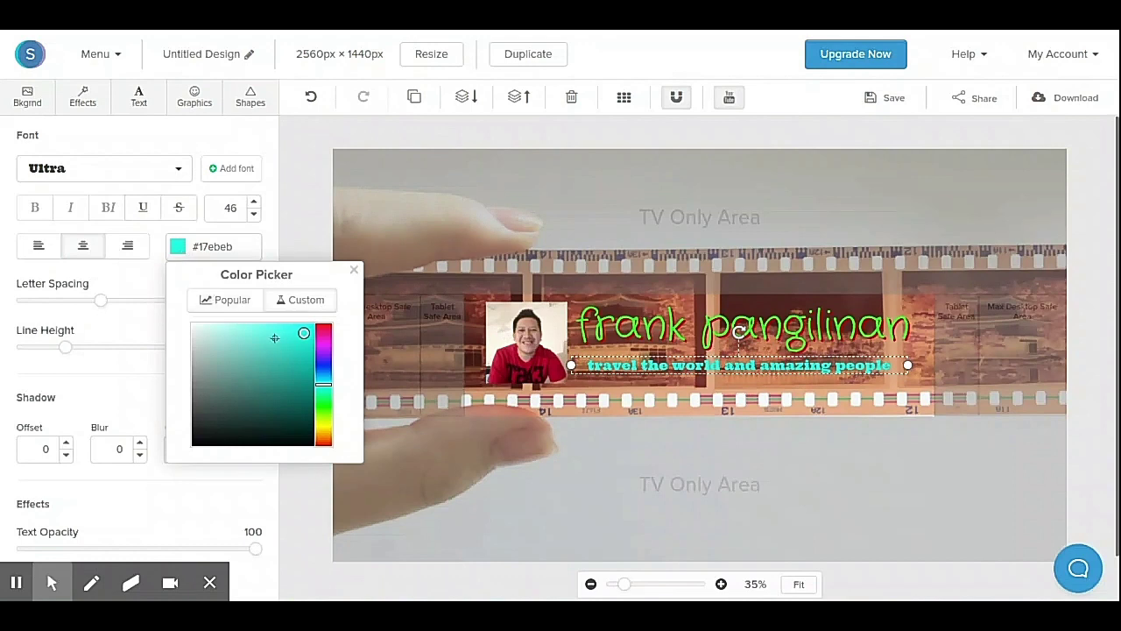
click(325, 330)
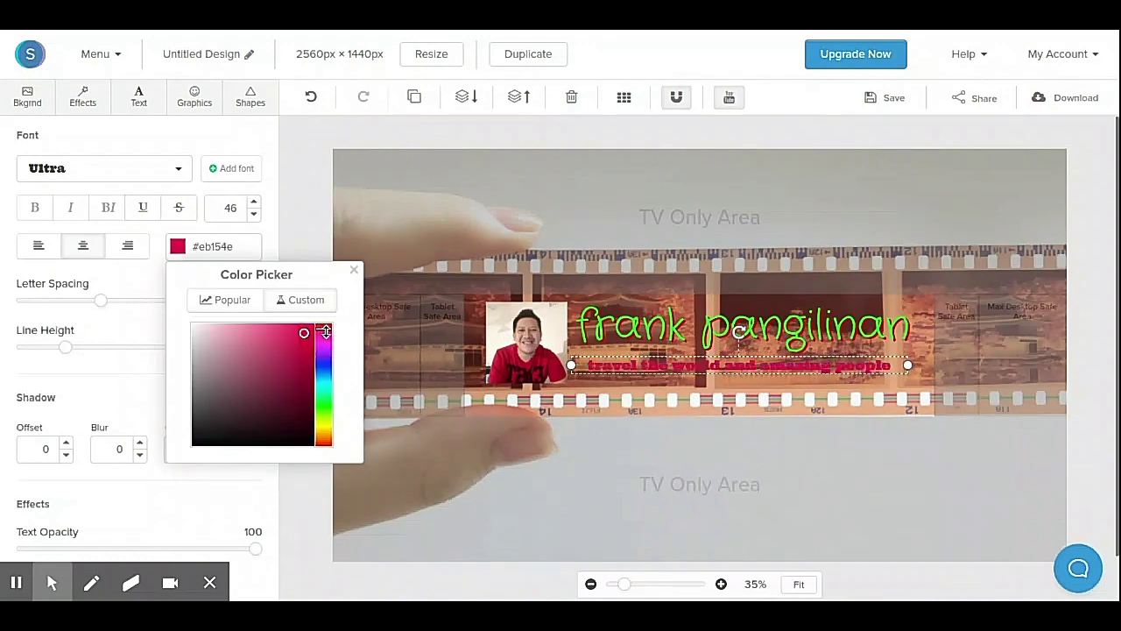
click(324, 368)
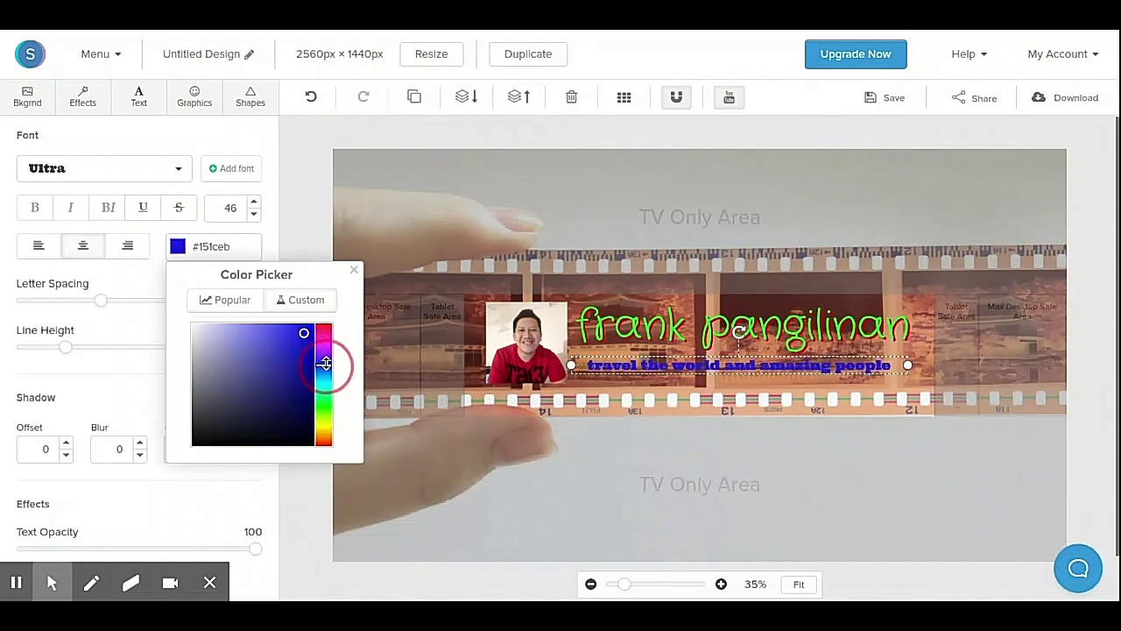
click(198, 327)
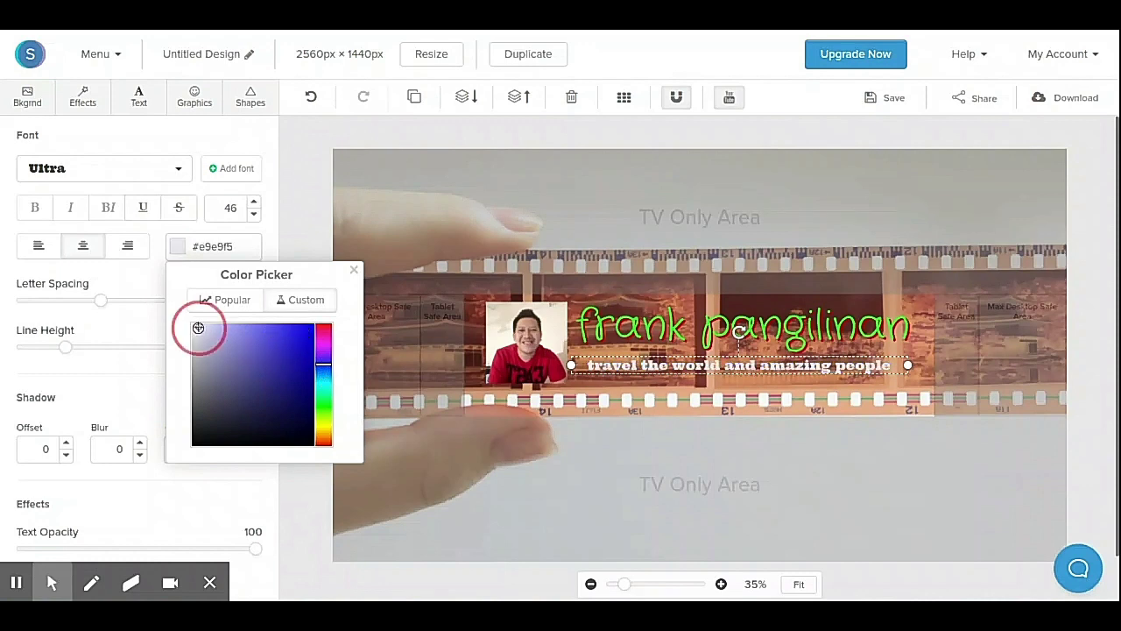
click(594, 427)
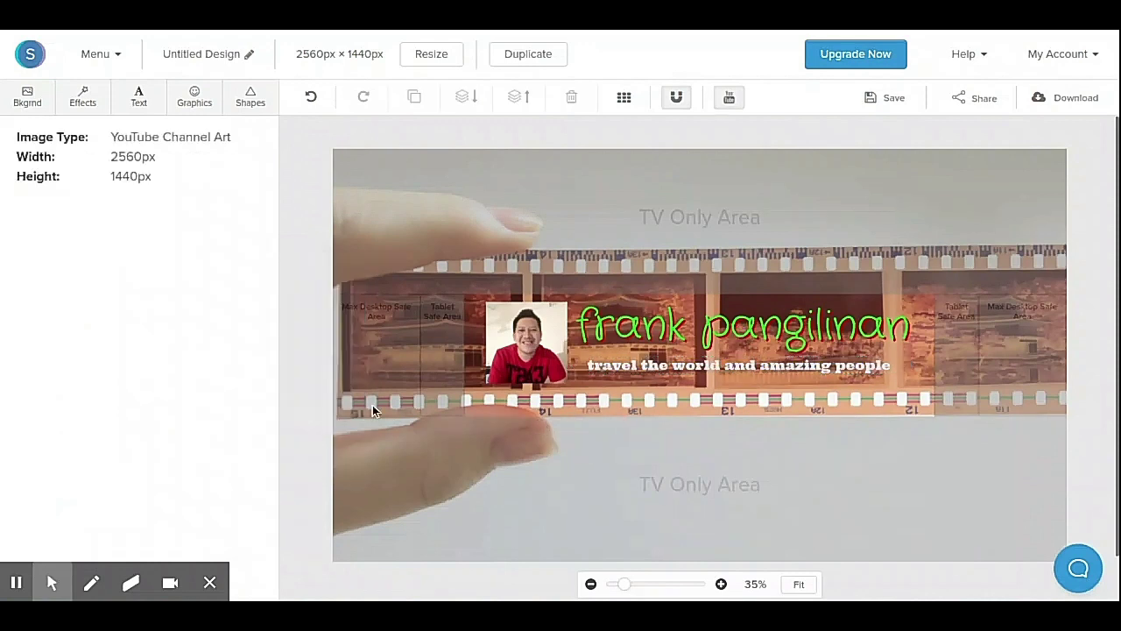
Step: Set the tagline's shadow colour to saturated blue (#0e0eed)
click(706, 364)
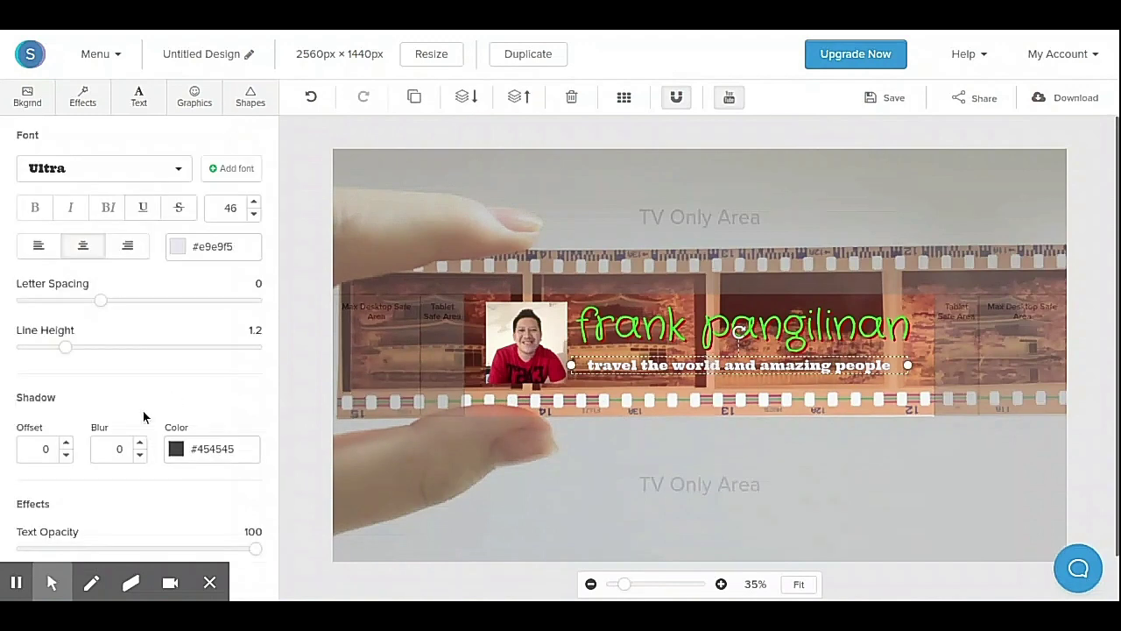
click(176, 461)
click(322, 275)
click(305, 244)
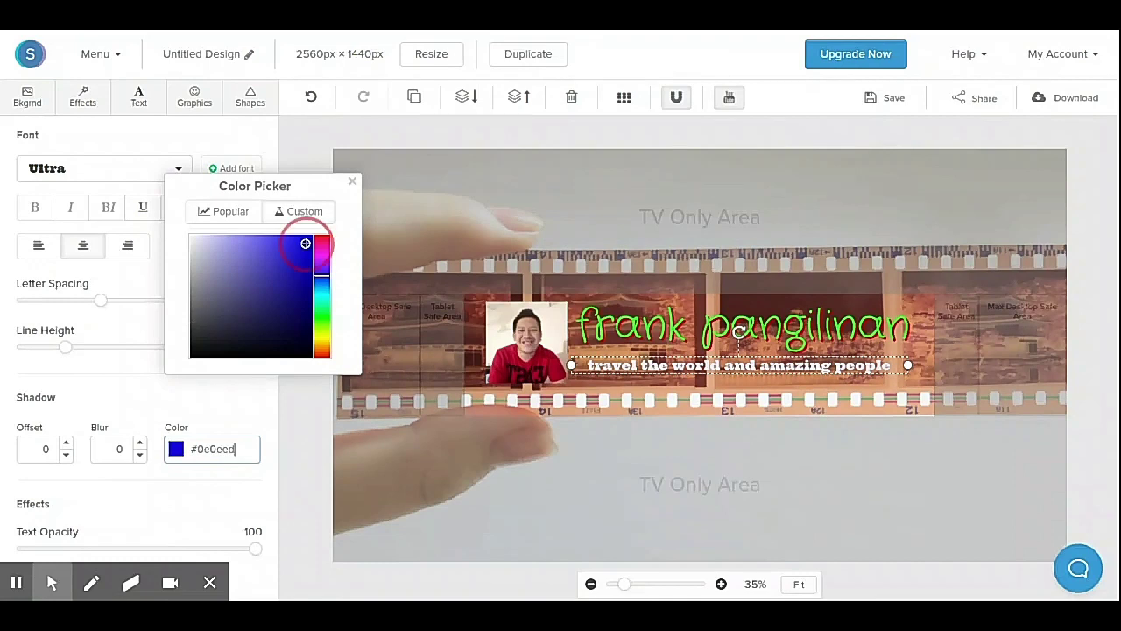
Step: Raise the tagline's shadow offset to 8 and deselect it to review the result
click(68, 444)
click(67, 444)
click(68, 444)
click(68, 444)
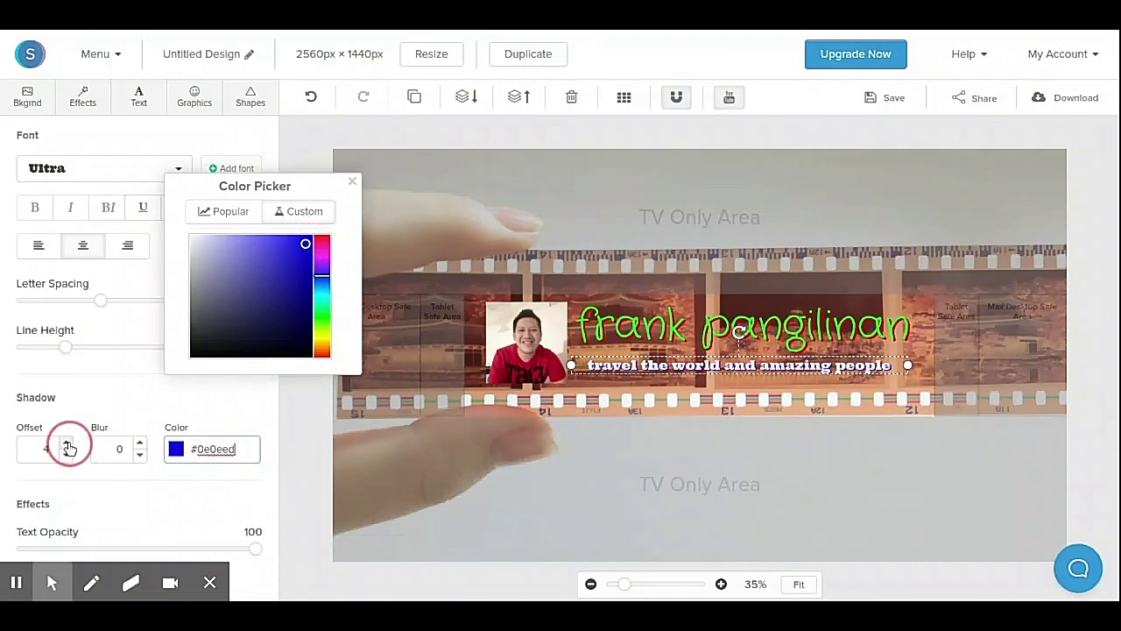
click(67, 444)
click(67, 444)
click(68, 444)
click(67, 444)
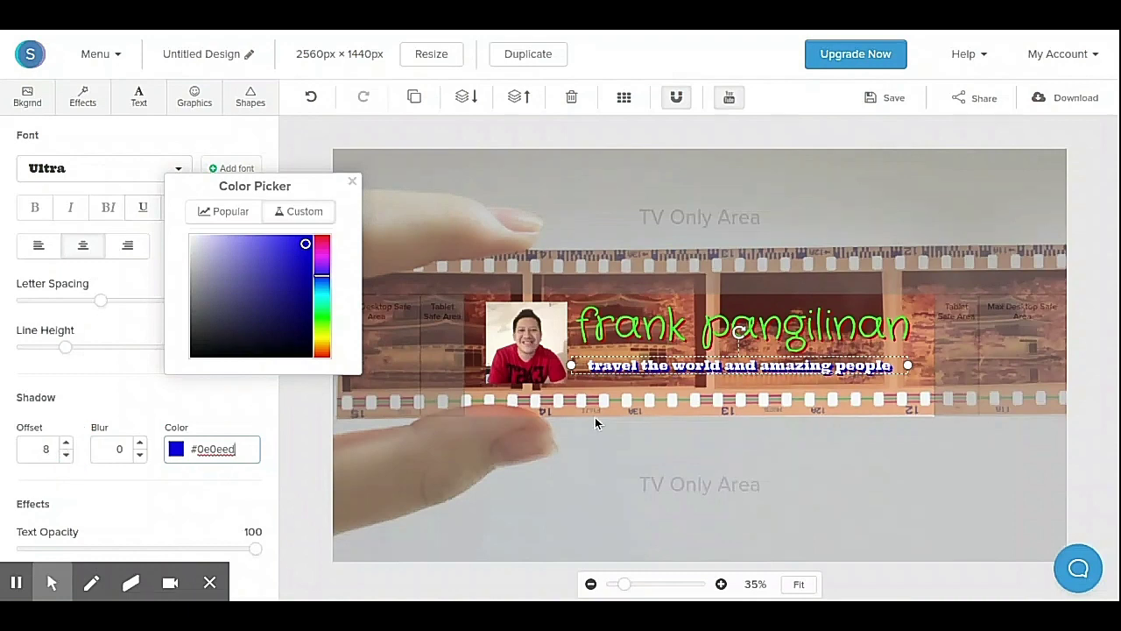
click(741, 443)
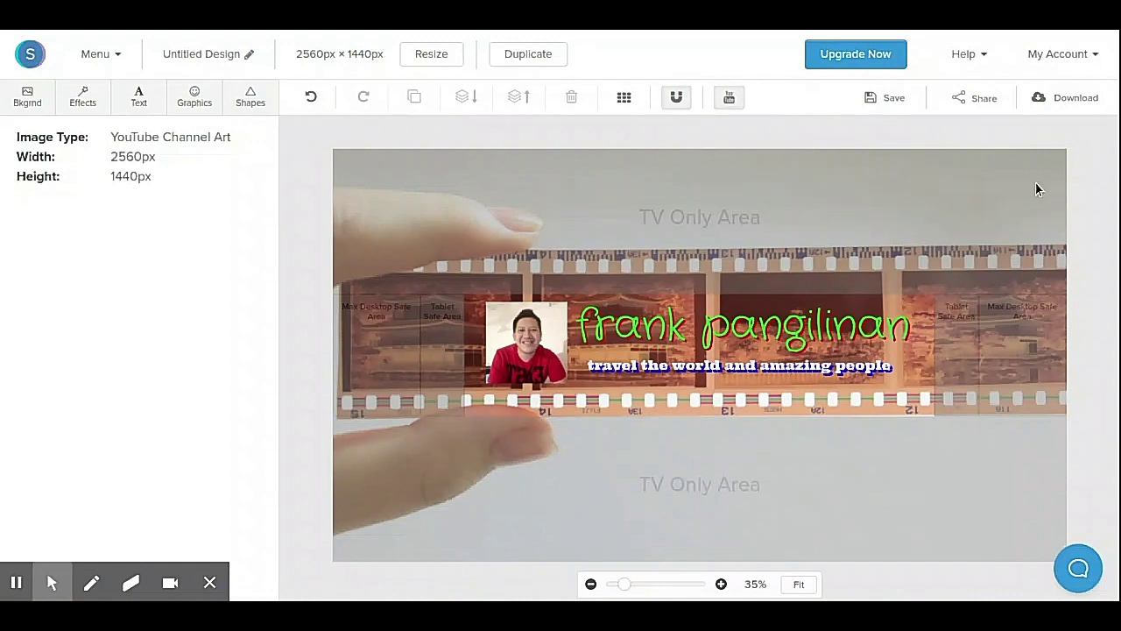
Step: Download the finished banner as a High-res PNG
click(1074, 100)
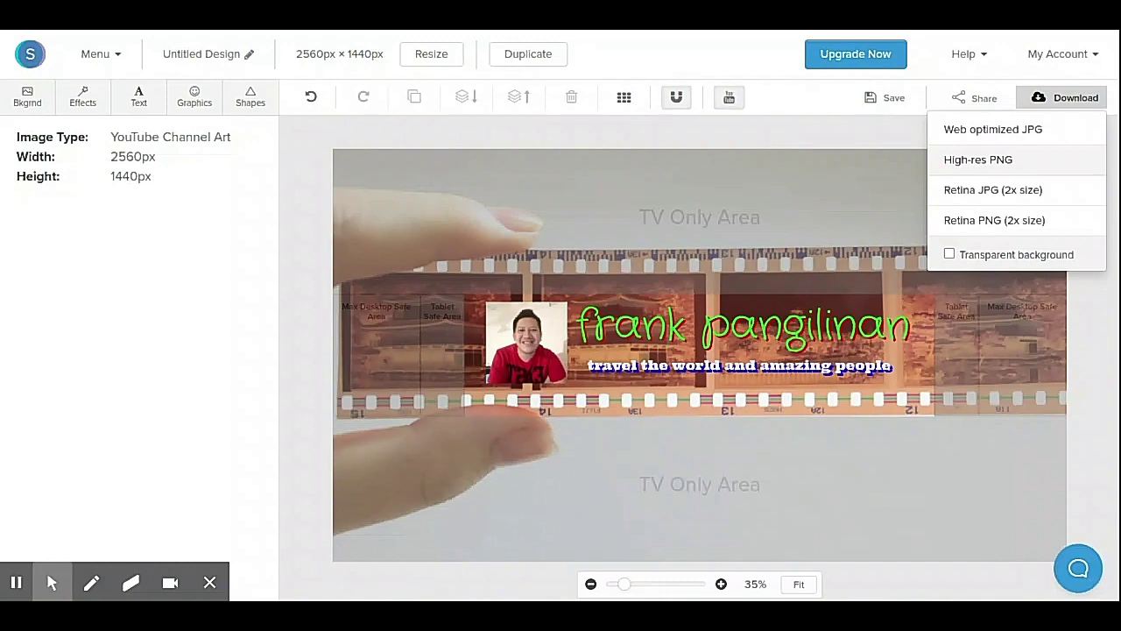
click(1011, 163)
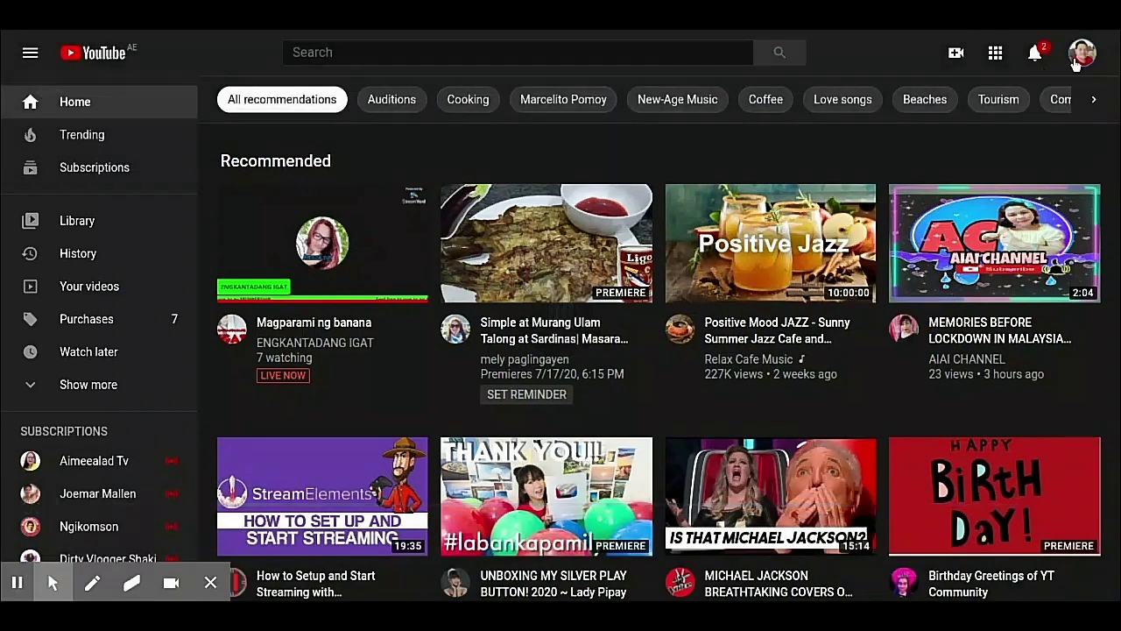
Step: Go from the account menu to Your channel and open Customize Channel to see the film-strip banner
click(1084, 55)
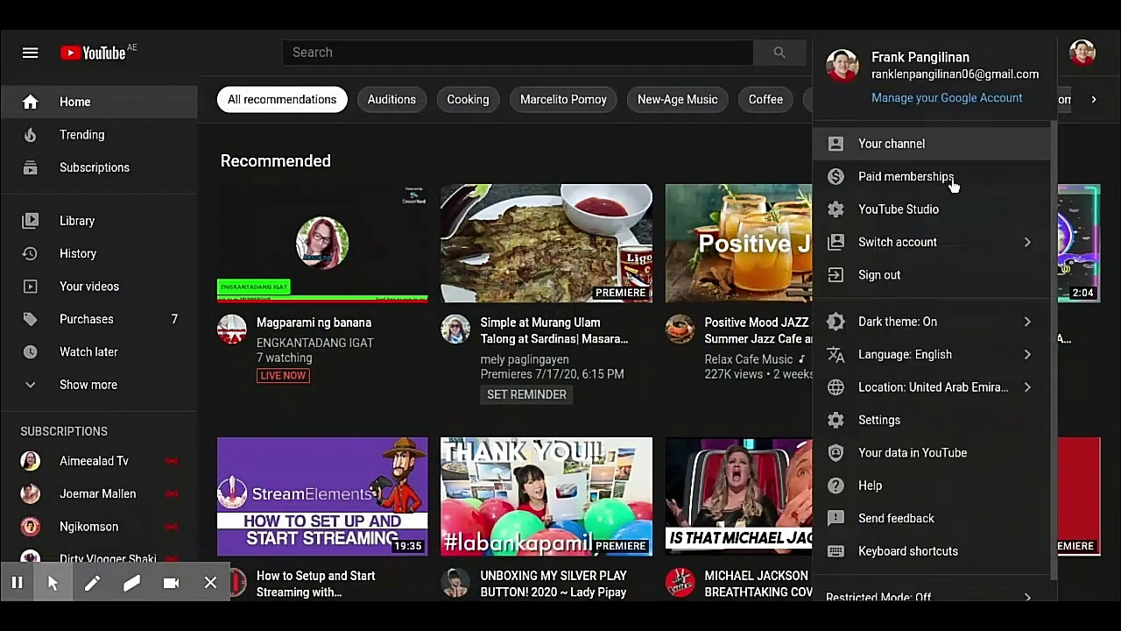
click(948, 146)
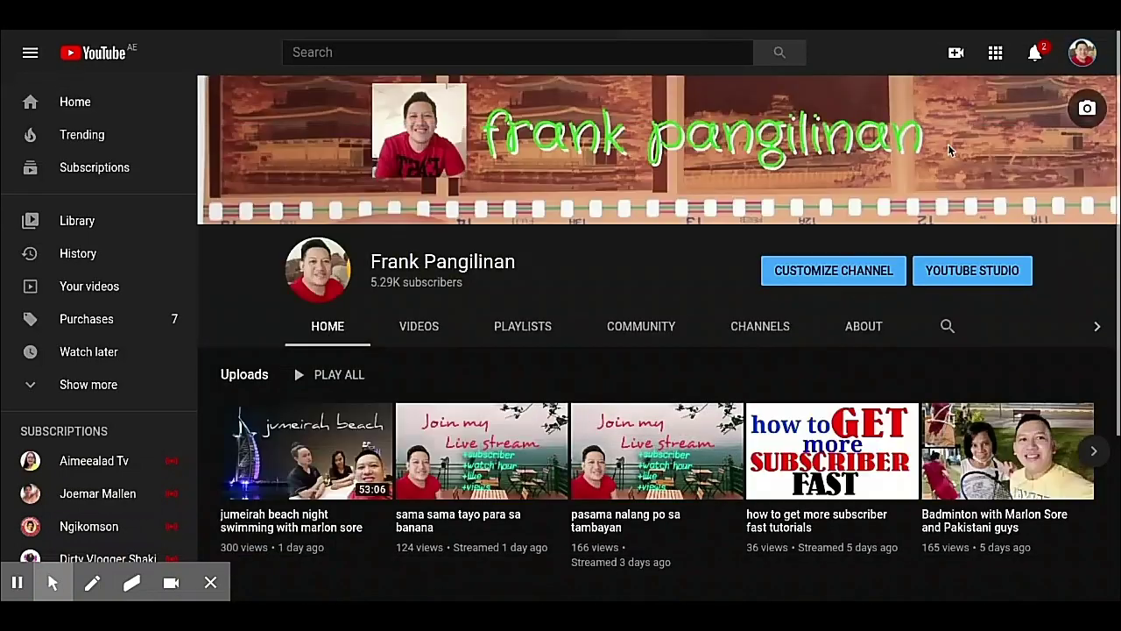
click(868, 278)
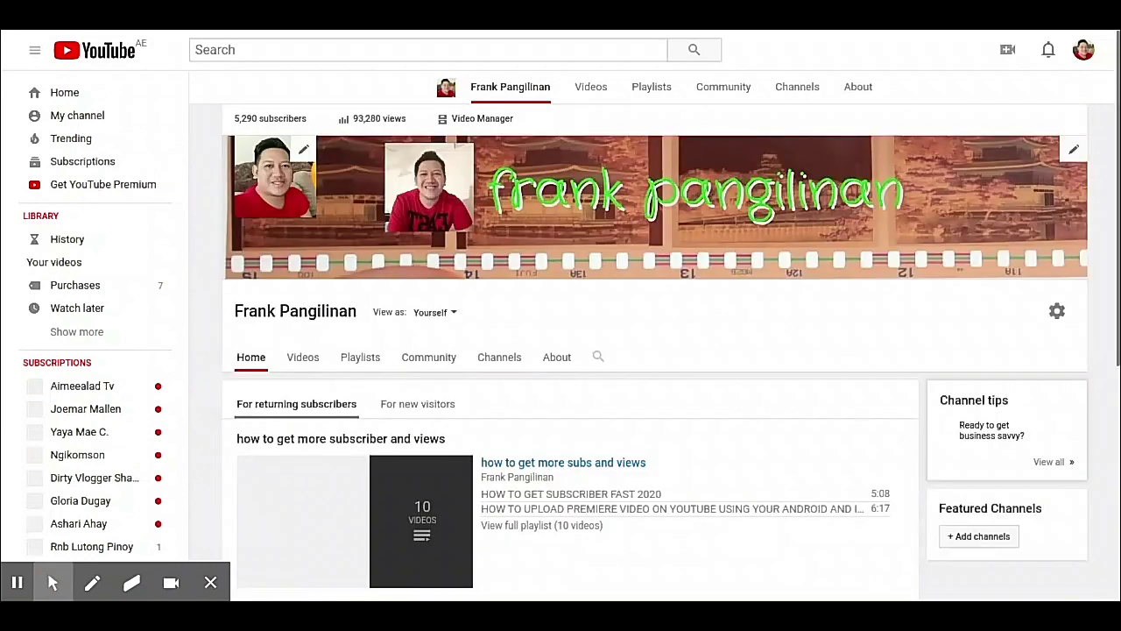
scroll(796, 250, down, 1)
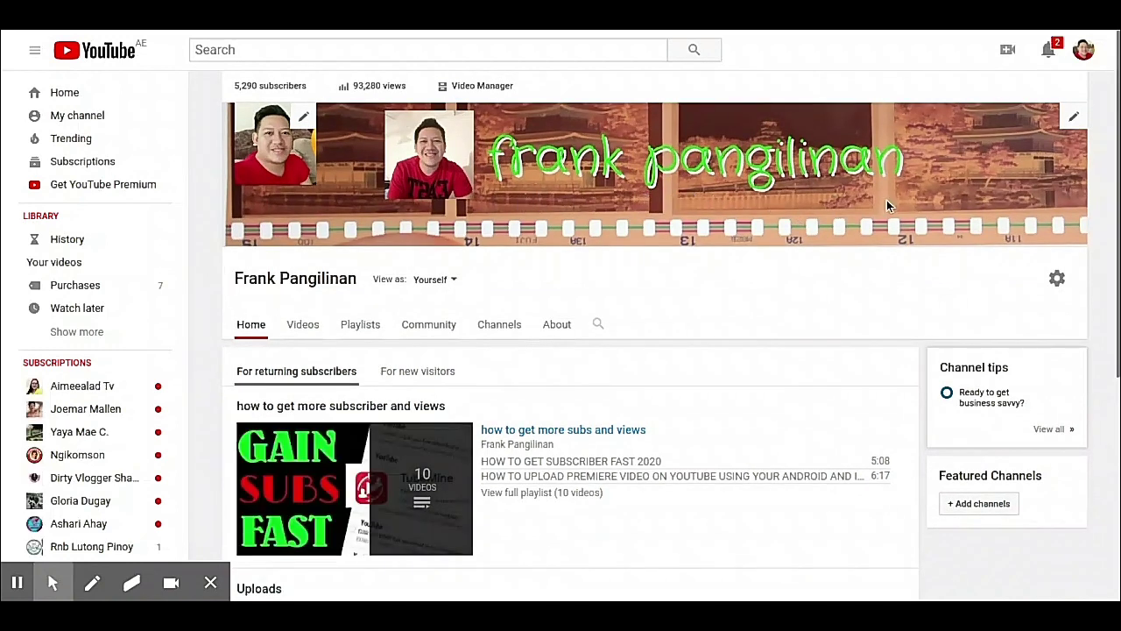
Step: Edit the channel art and upload the downloaded film-strip banner PNG from the computer
click(1075, 120)
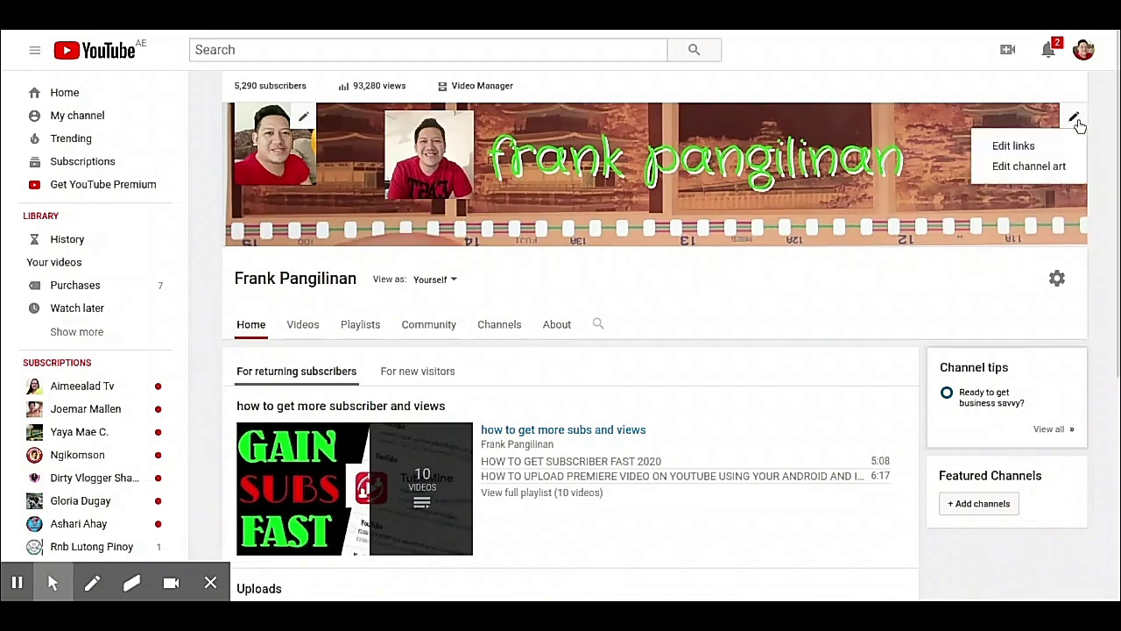
click(1044, 174)
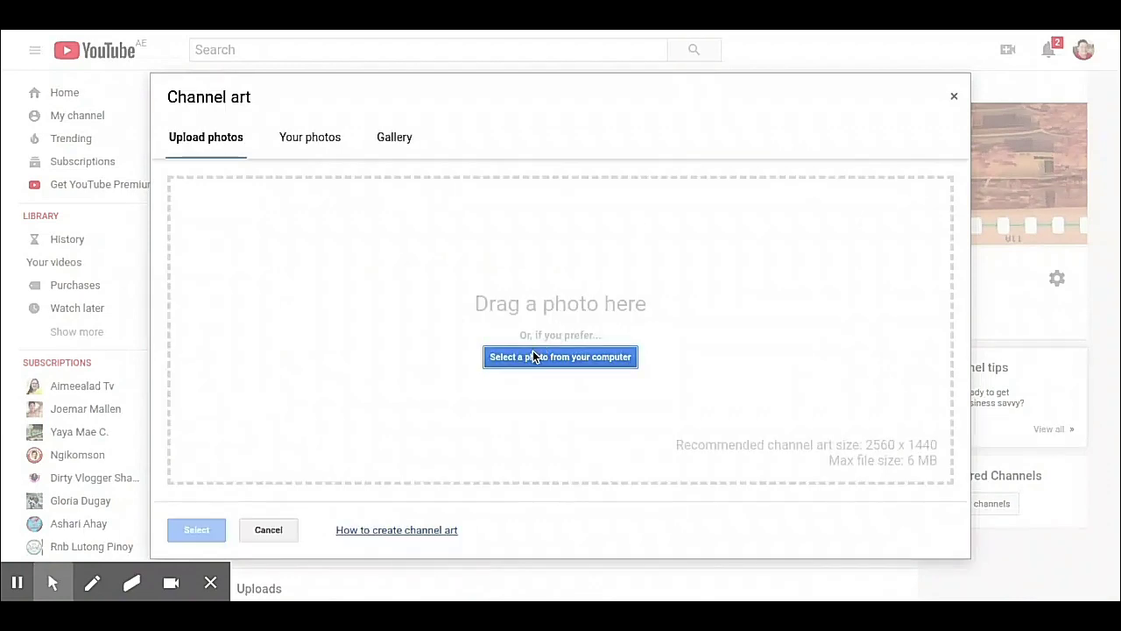
click(530, 359)
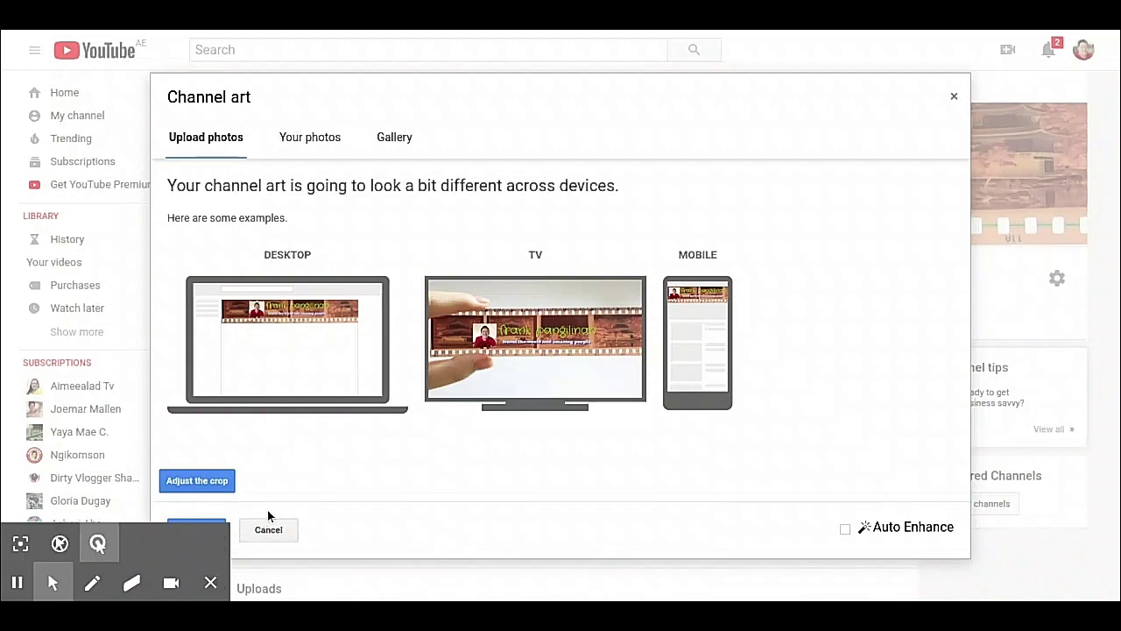
Step: Apply the uploaded film-strip image as channel art and reopen the channel to view it
click(221, 529)
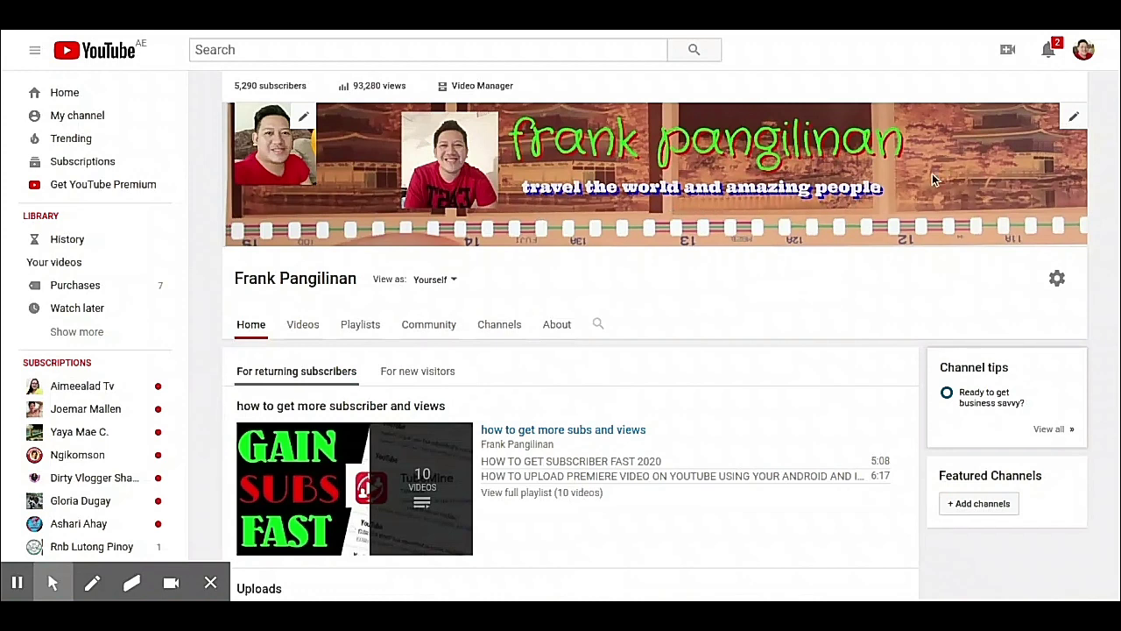
click(1084, 50)
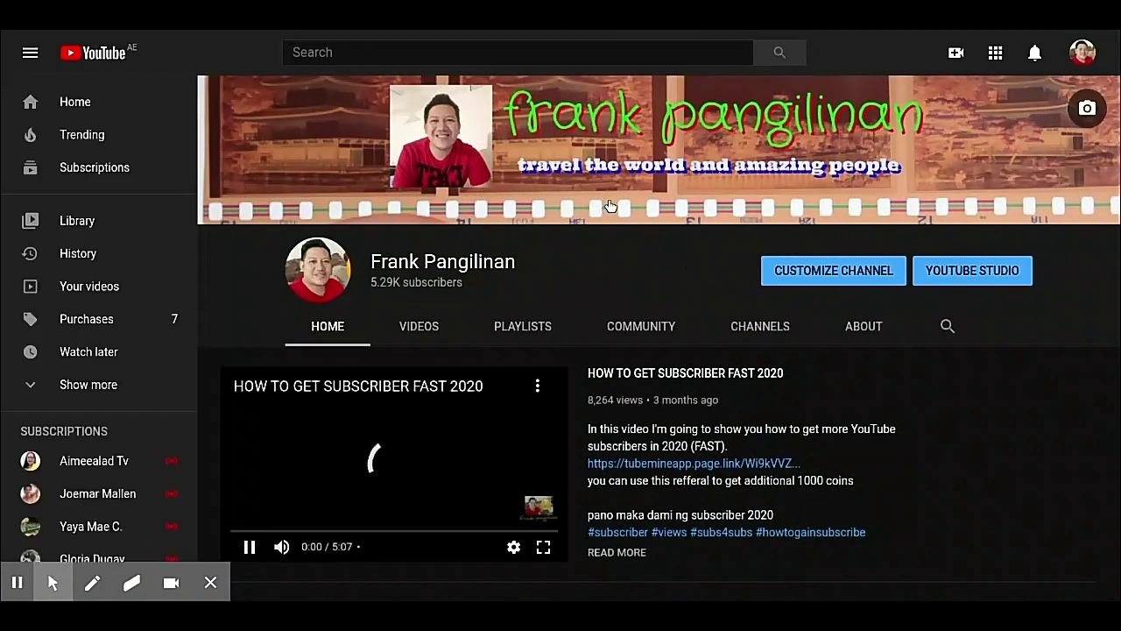